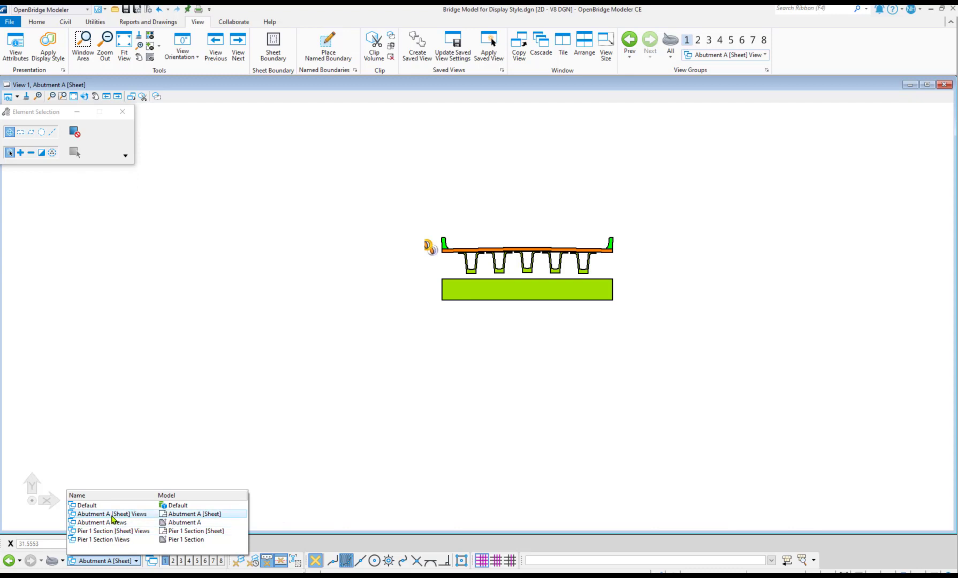
Switch to the Abutment A drawing model by activating the Abutment A Views view group
left_click(112, 516)
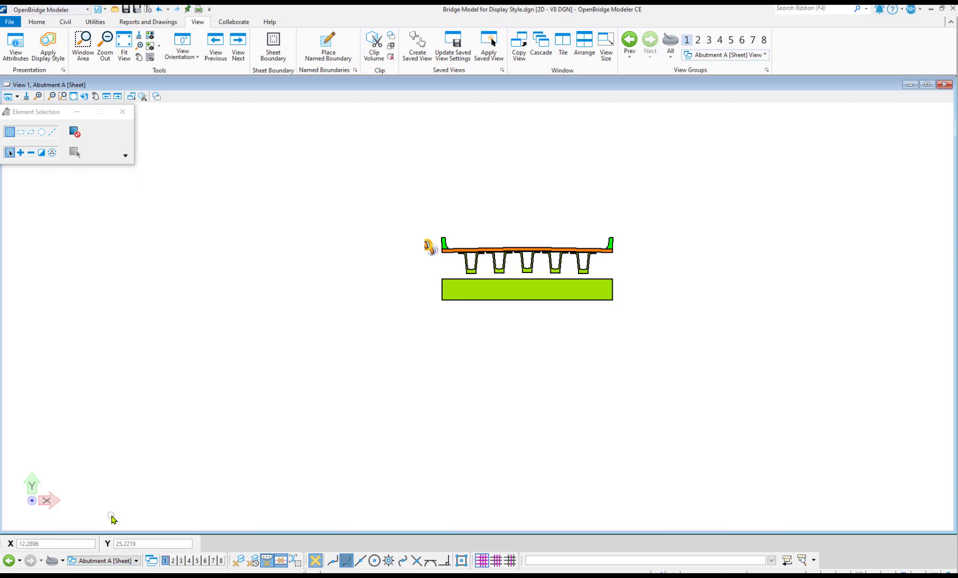
left_click(133, 560)
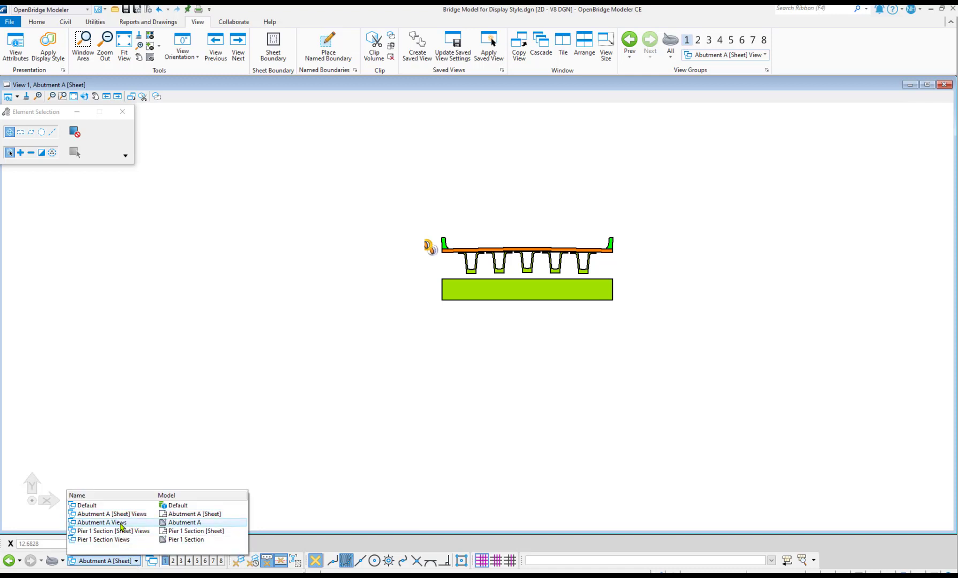
left_click(122, 522)
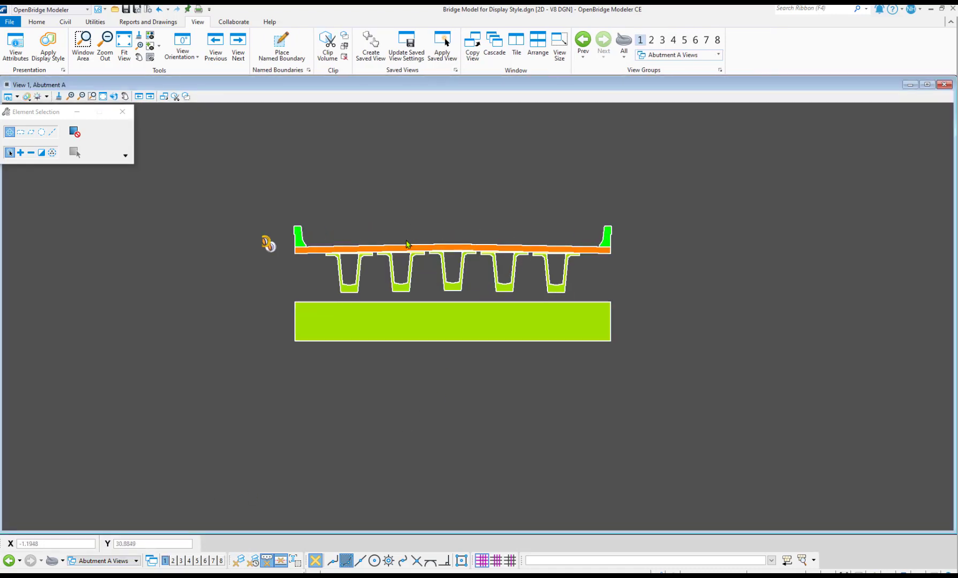
scroll(354, 264, "up", 2)
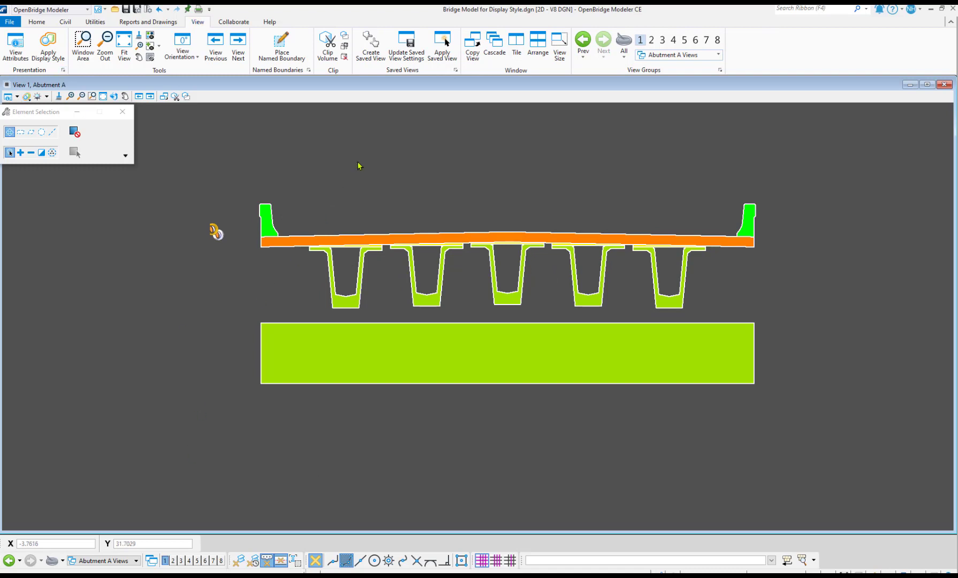
Examine the clip volume display style in the presentation settings of the Abutment A reference, leaving them as they are
right_click(414, 181)
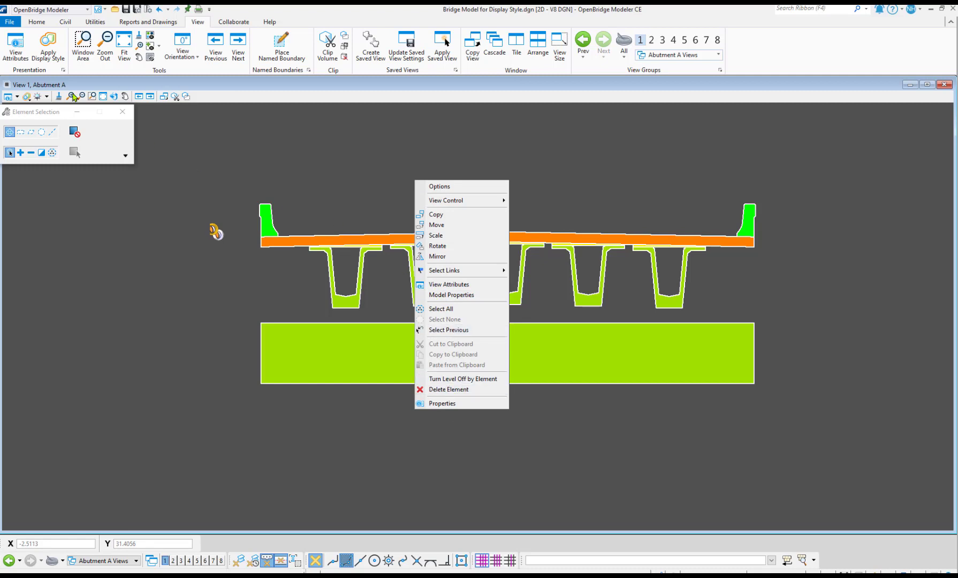
left_click(35, 23)
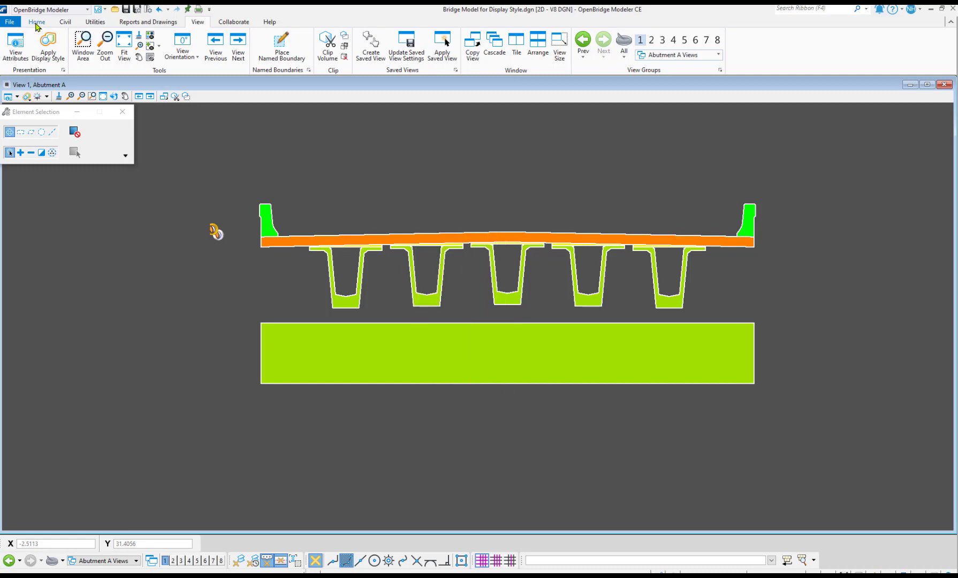
left_click(36, 23)
left_click(33, 39)
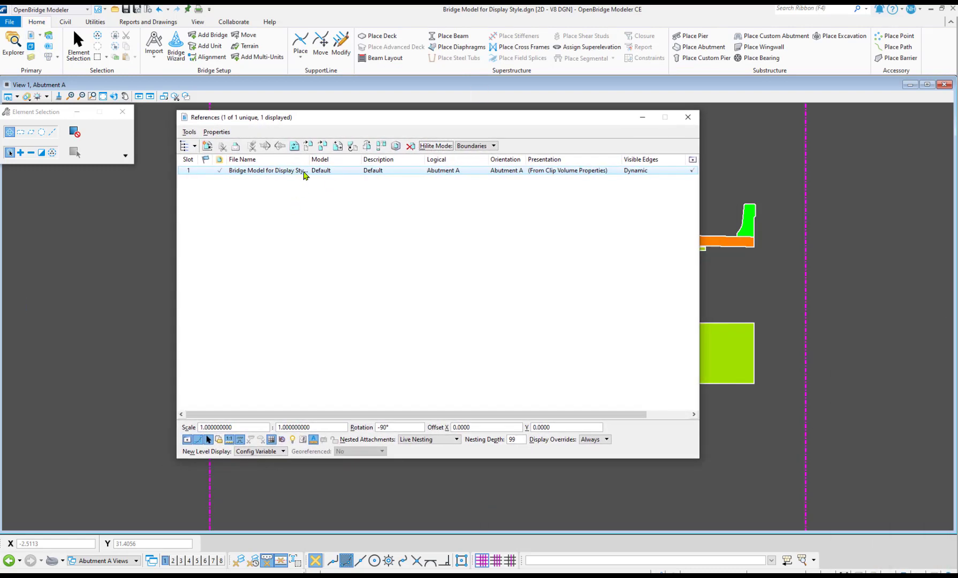
right_click(443, 173)
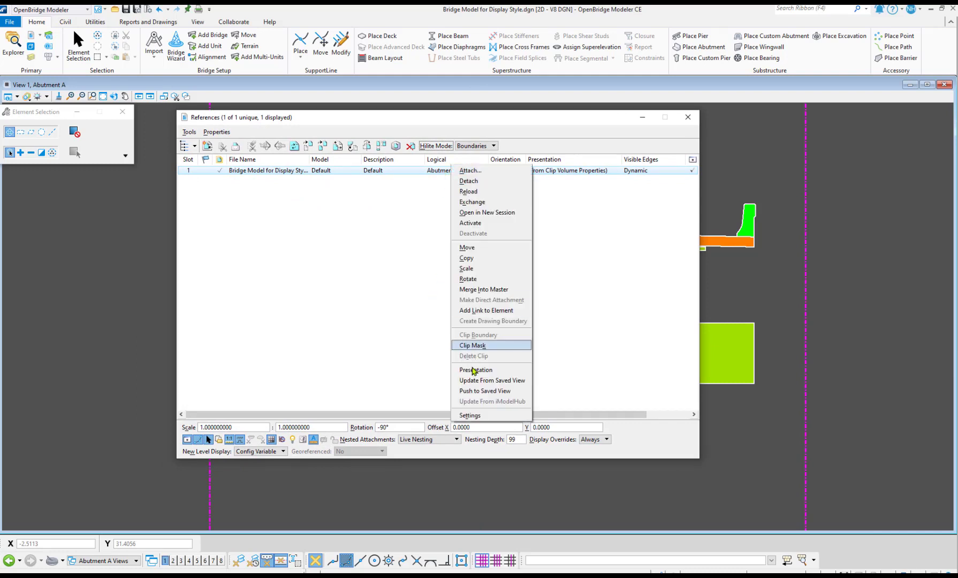
left_click(471, 367)
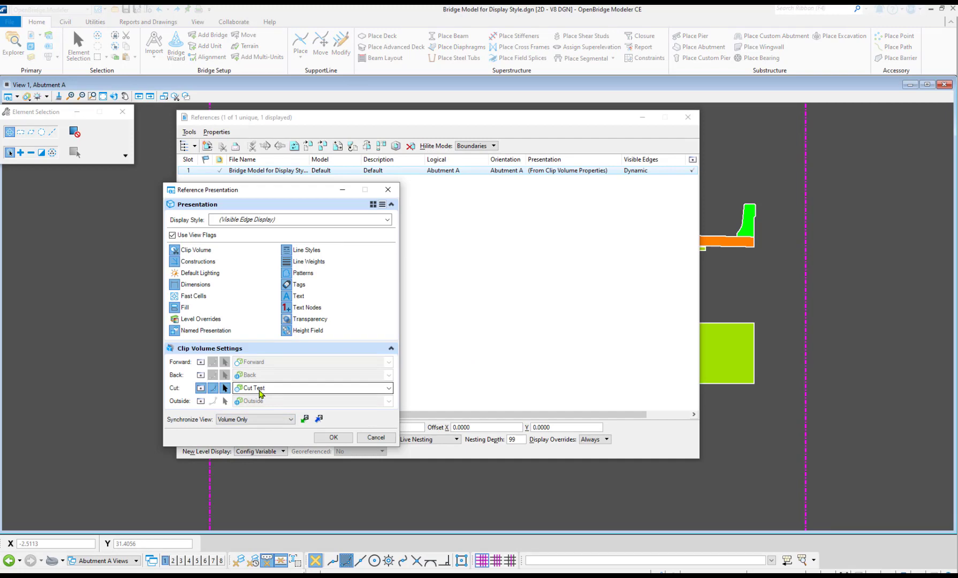
left_click(388, 190)
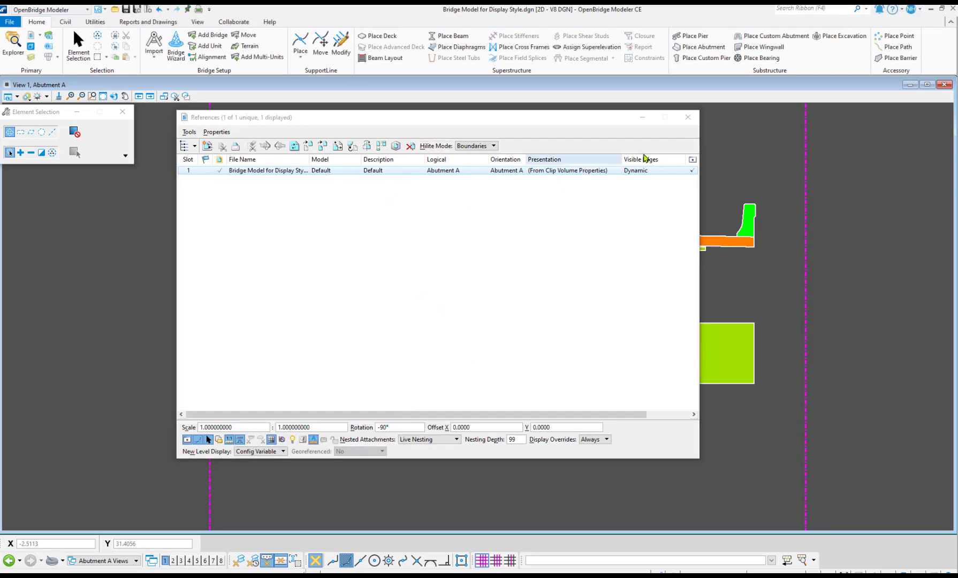
left_click(687, 118)
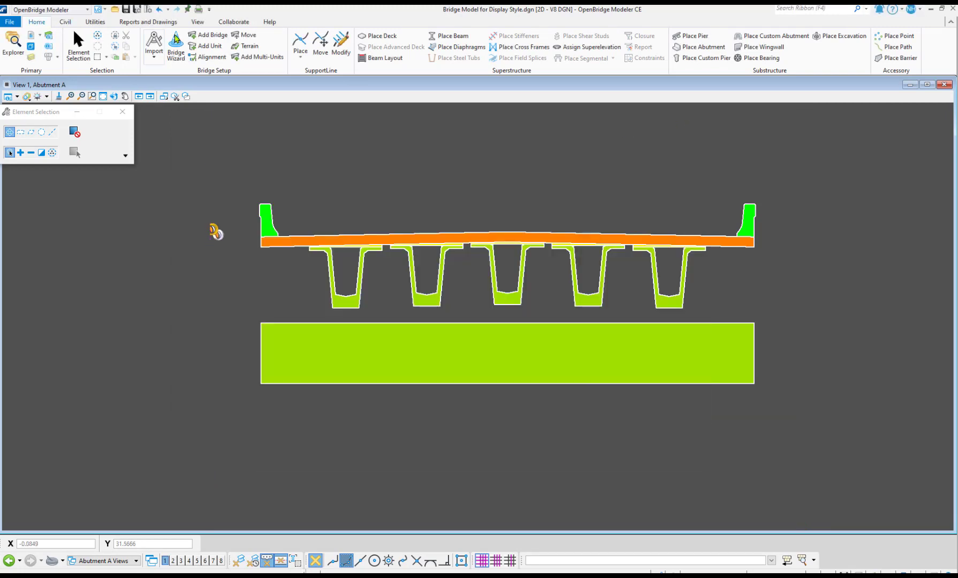
Open the display style definitions and select Cut Test, keeping the abutment section in view beside them
left_click(205, 24)
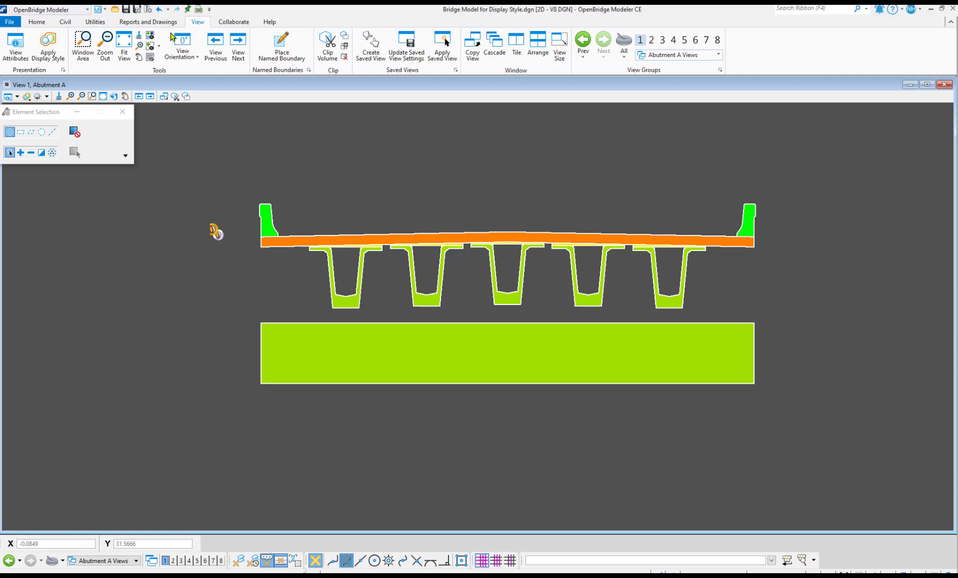
left_click(63, 70)
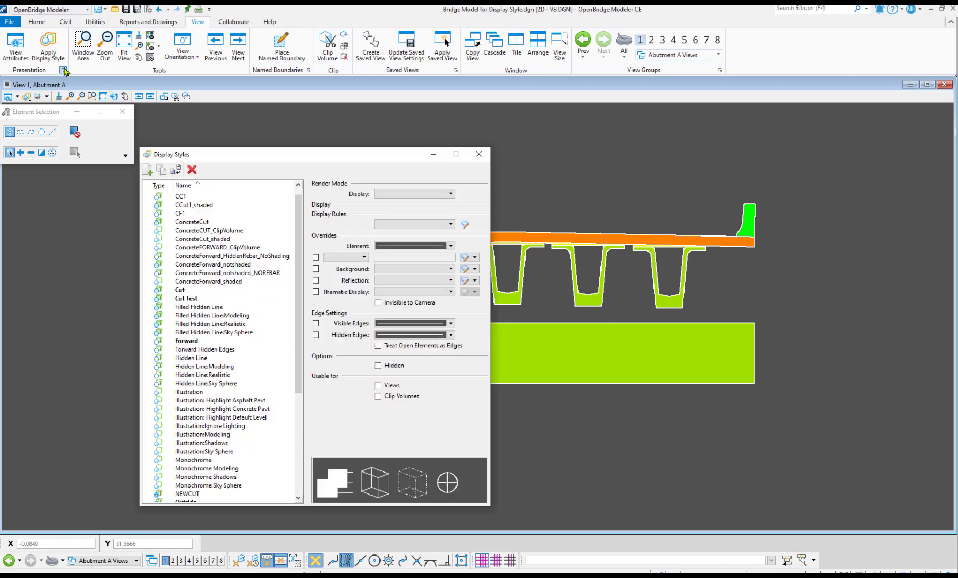
left_click(187, 298)
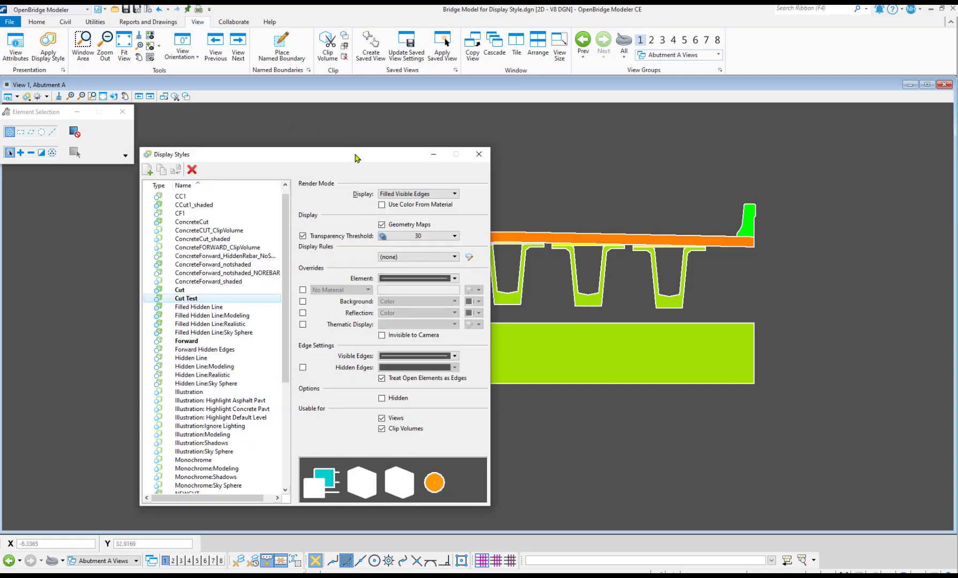
left_click_drag(355, 158, 321, 153)
scroll(809, 266, "down", 2)
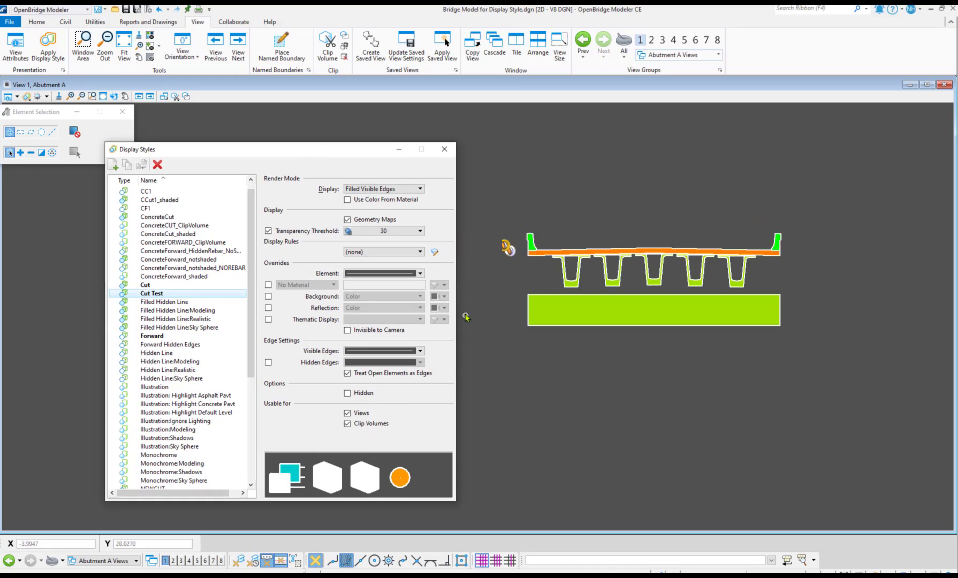
scroll(465, 313, "up", 3)
scroll(681, 307, "down", 2)
scroll(900, 241, "up", 2)
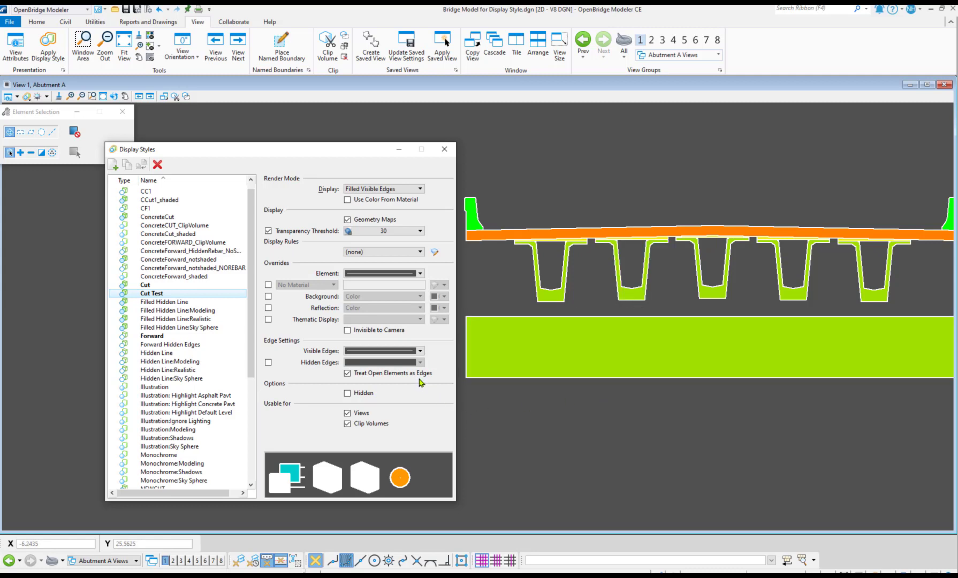
Examine the visible edge settings of the Cut Test style, including the available edge colors
left_click(420, 352)
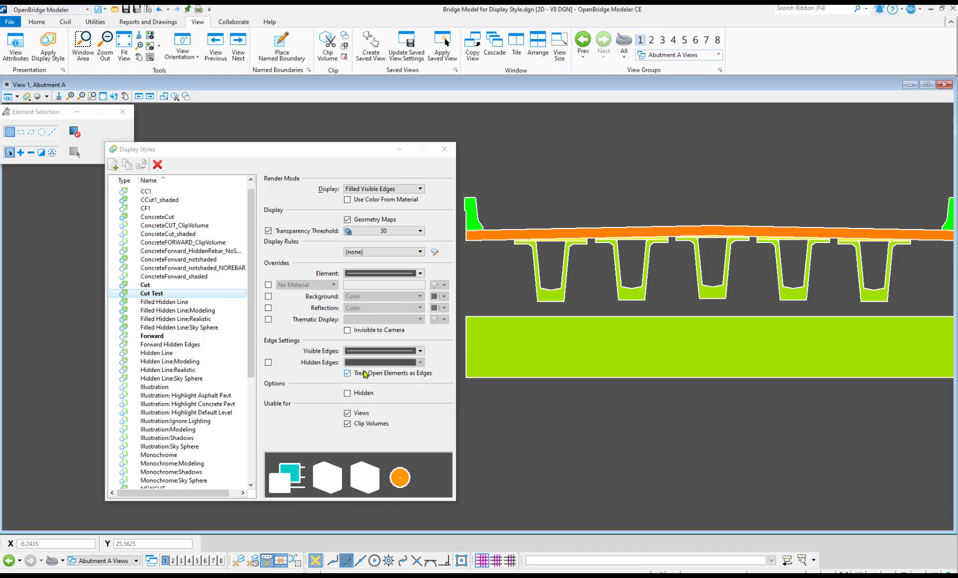
left_click(420, 351)
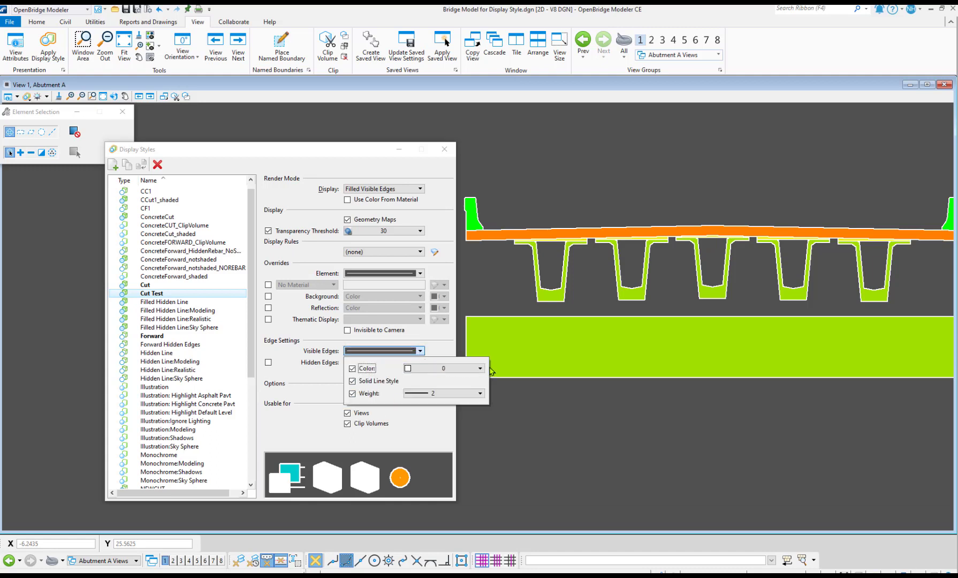
left_click(479, 370)
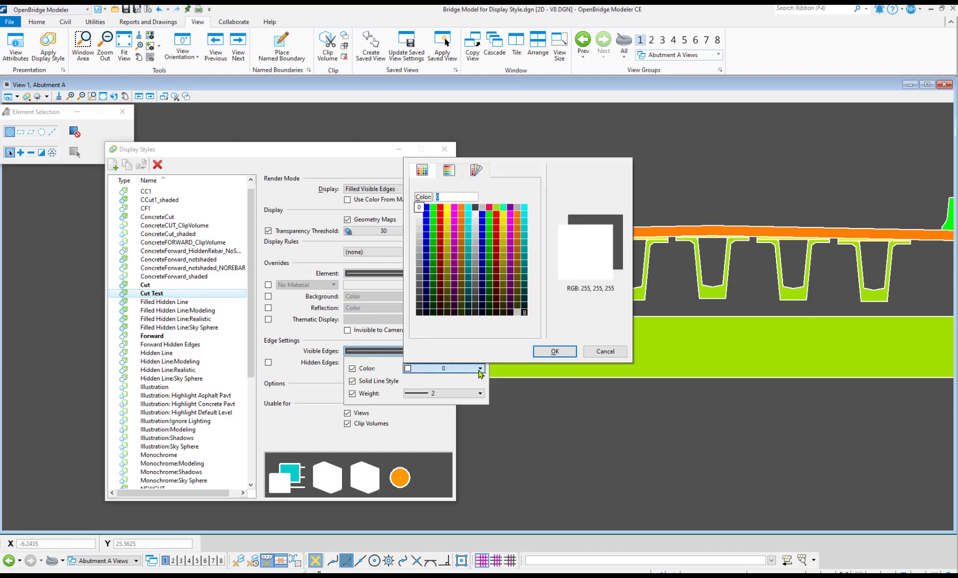
left_click(697, 430)
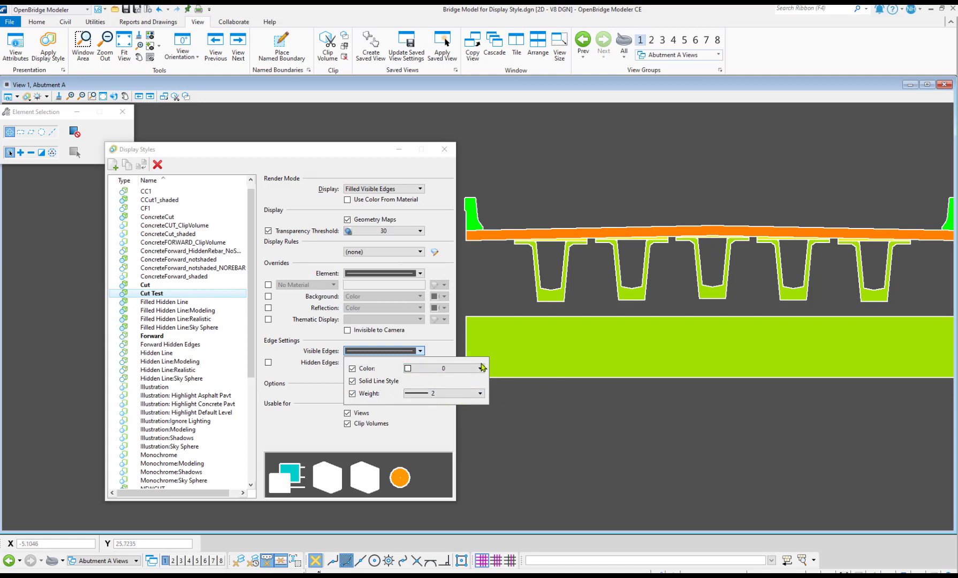
Disable the color, solid line style and weight overrides for the visible edges of Cut Test and inspect the section
left_click(351, 368)
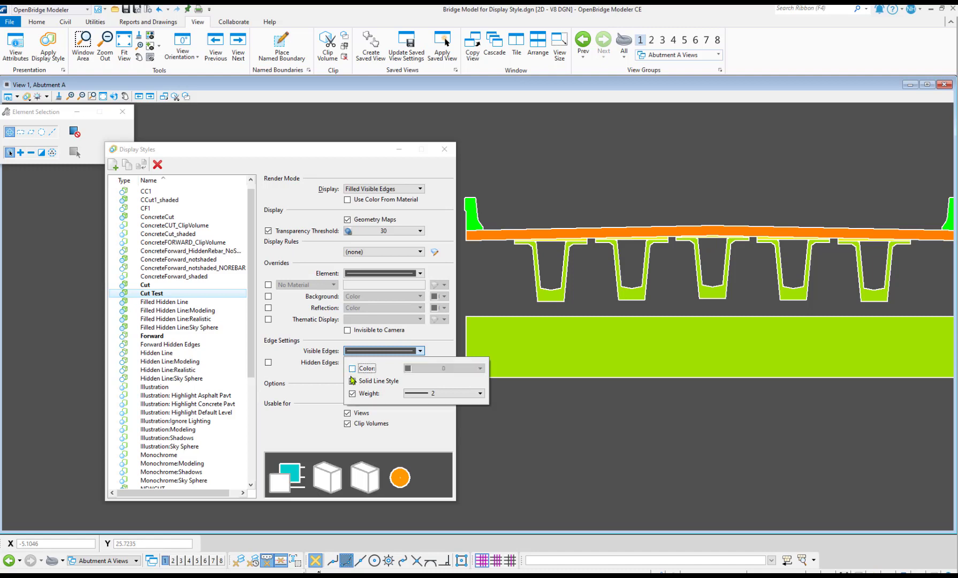
left_click(352, 381)
left_click(352, 394)
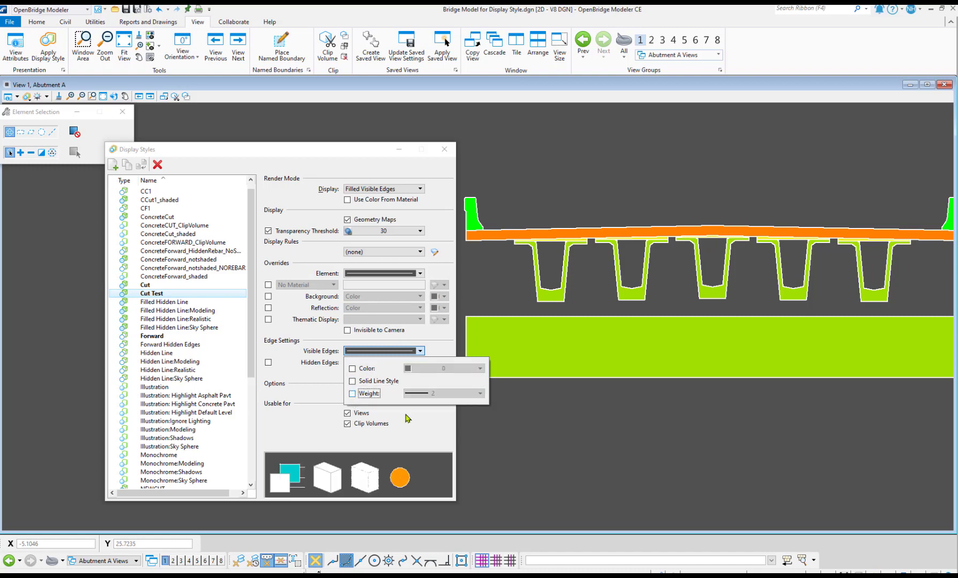
scroll(560, 440, "down", 2)
scroll(561, 438, "up", 1)
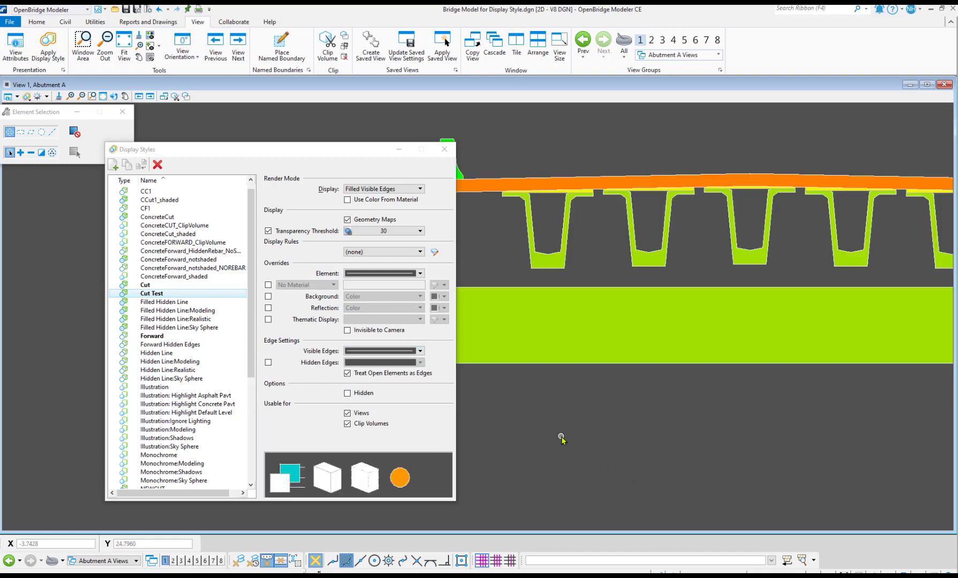
scroll(560, 438, "down", 1)
scroll(509, 377, "up", 2)
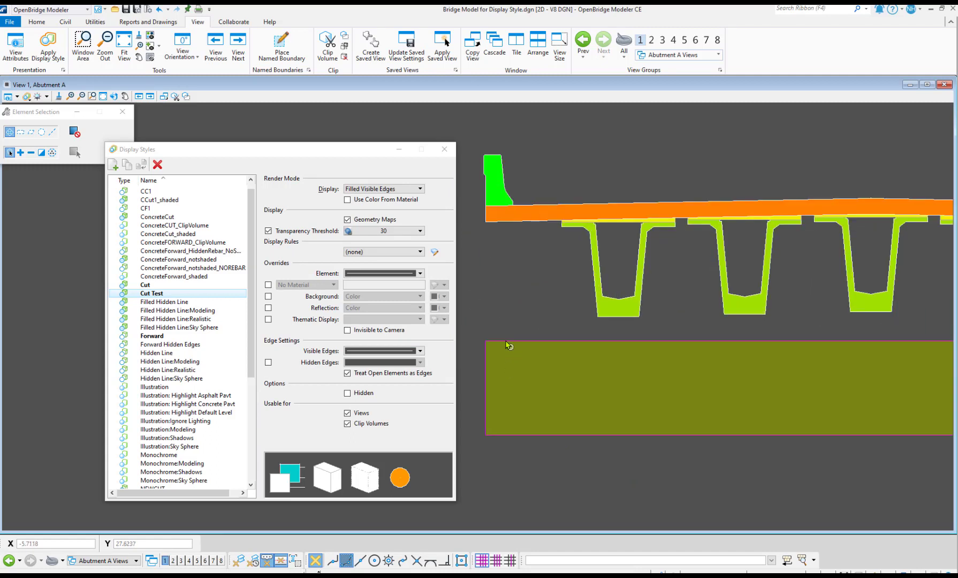
scroll(501, 336, "down", 1)
scroll(503, 336, "up", 1)
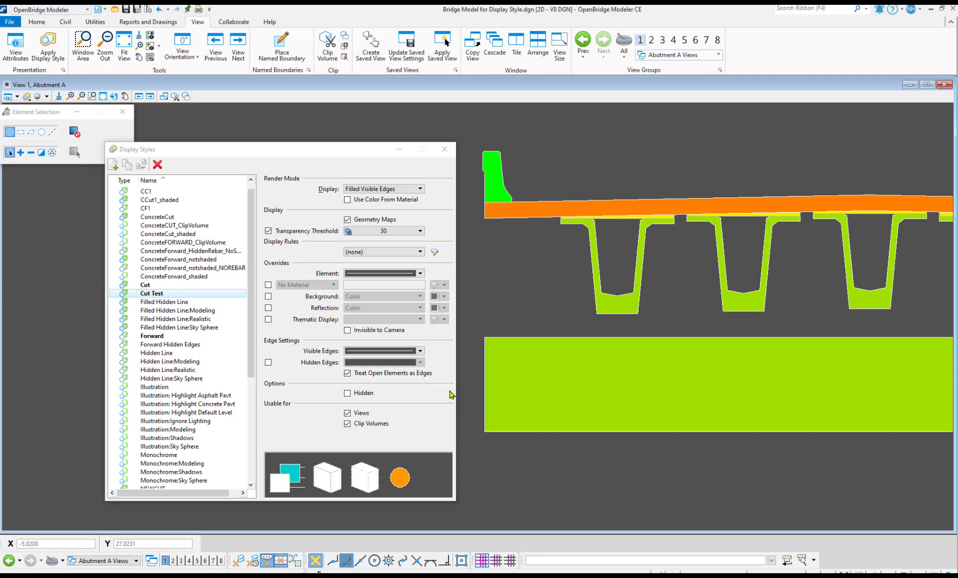
Re-enable the color, solid line style and weight overrides for the visible edges of the Cut Test style
left_click(420, 351)
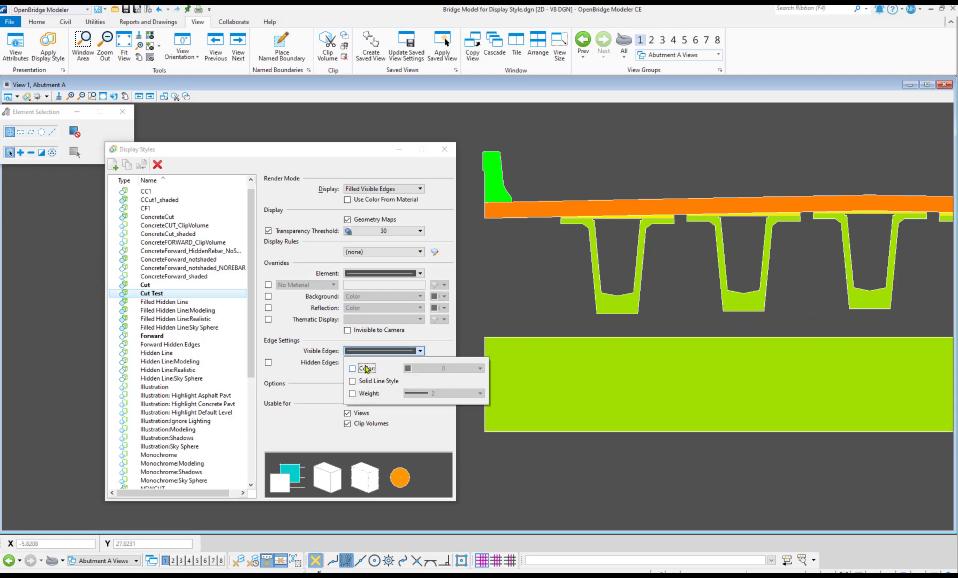
left_click(353, 369)
left_click(352, 381)
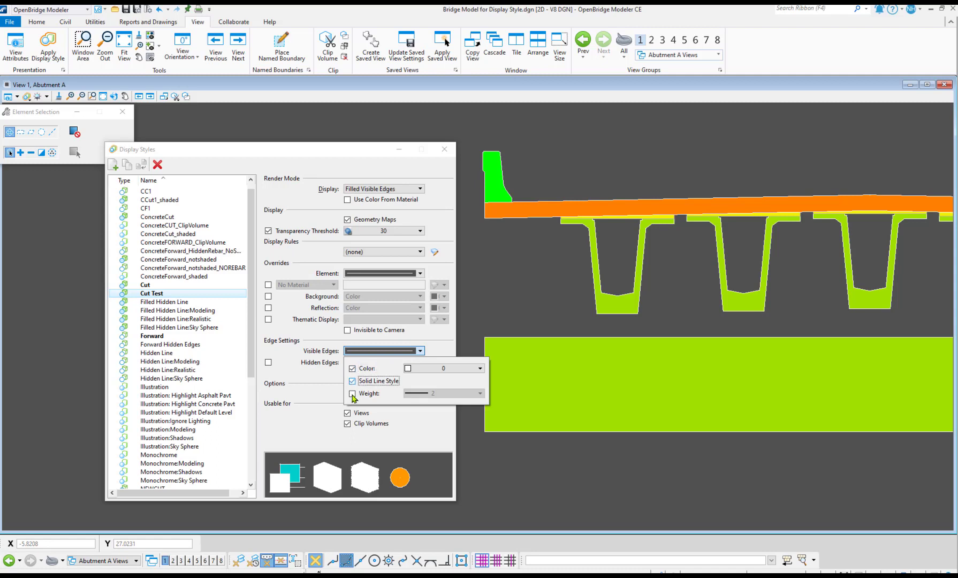
left_click(352, 393)
left_click(567, 476)
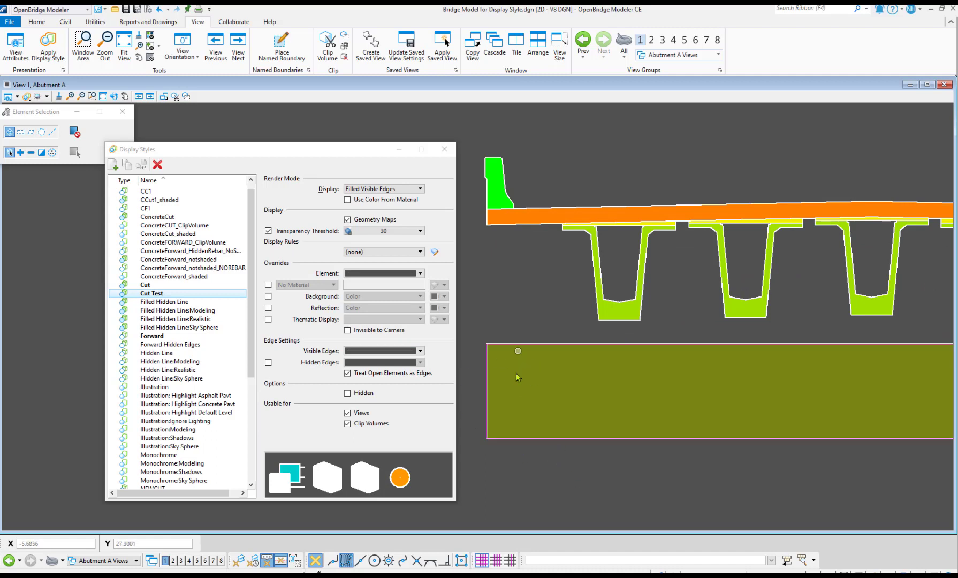
mouse_move(512, 362)
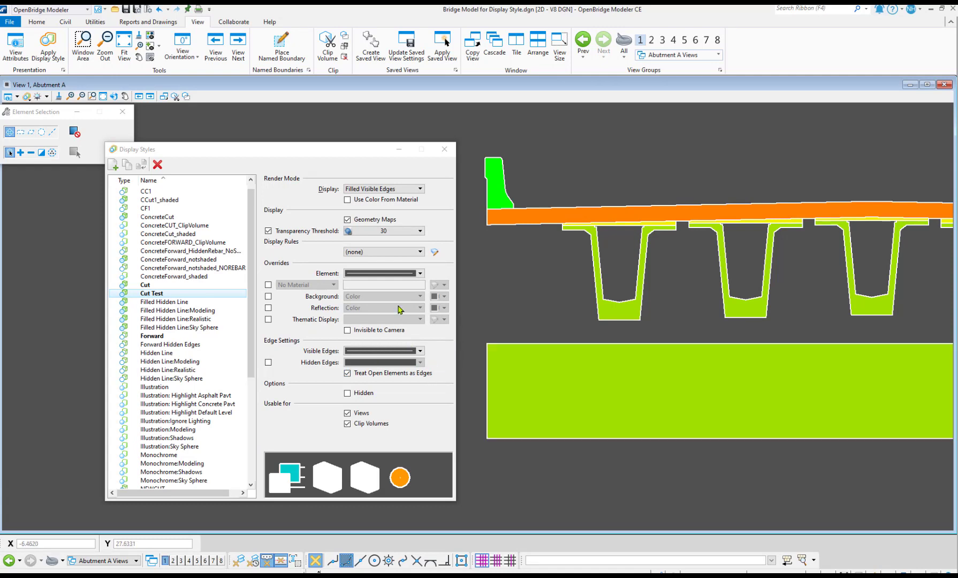
Examine the element override options of Cut Test alongside the abutment section, then close the display style definitions
left_click(420, 273)
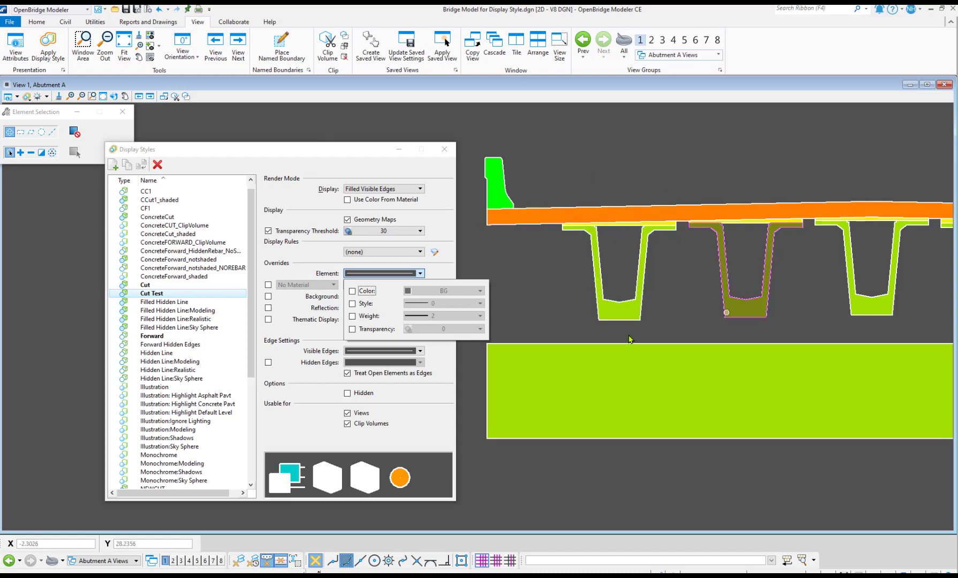
left_click(690, 365)
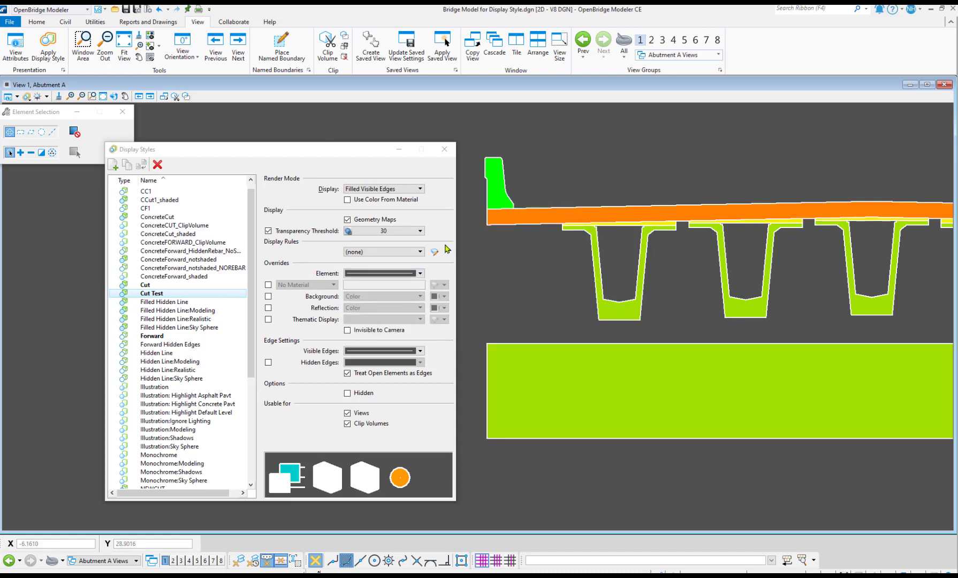
left_click(446, 221)
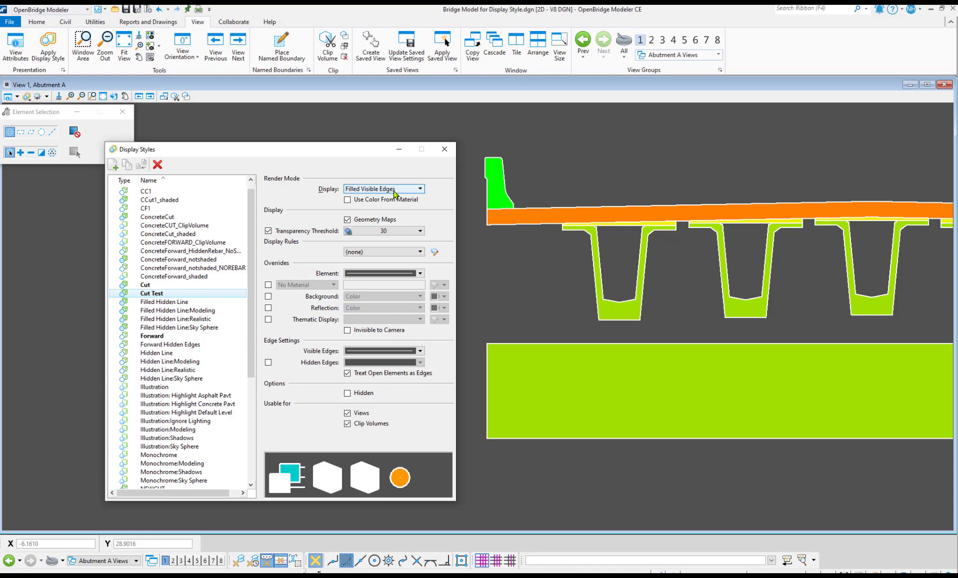
left_click(420, 274)
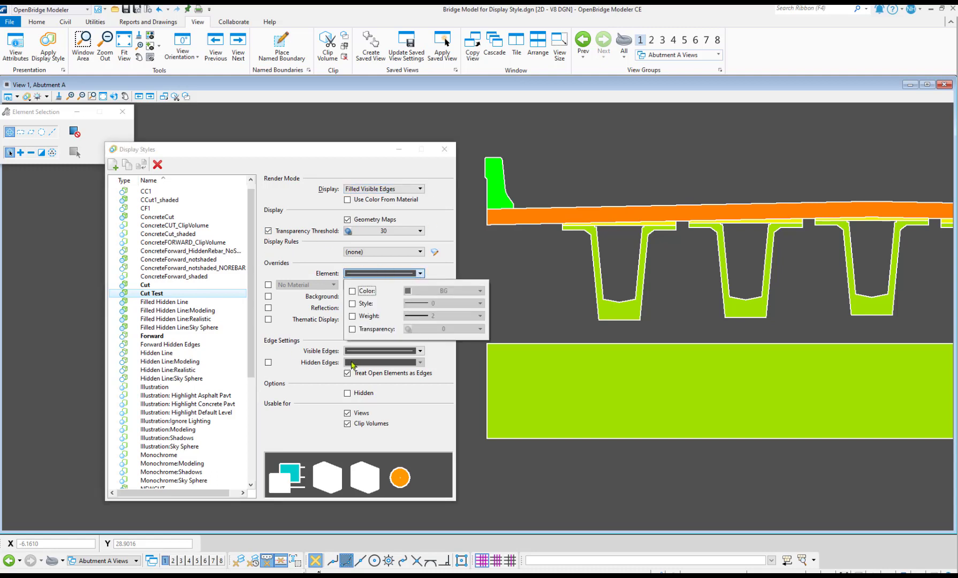
left_click(347, 271)
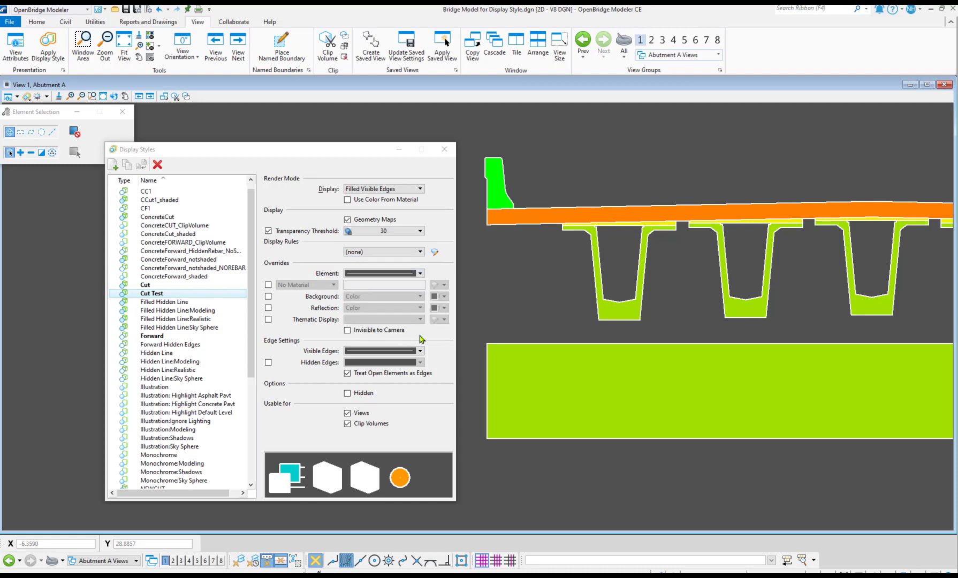
left_click(422, 273)
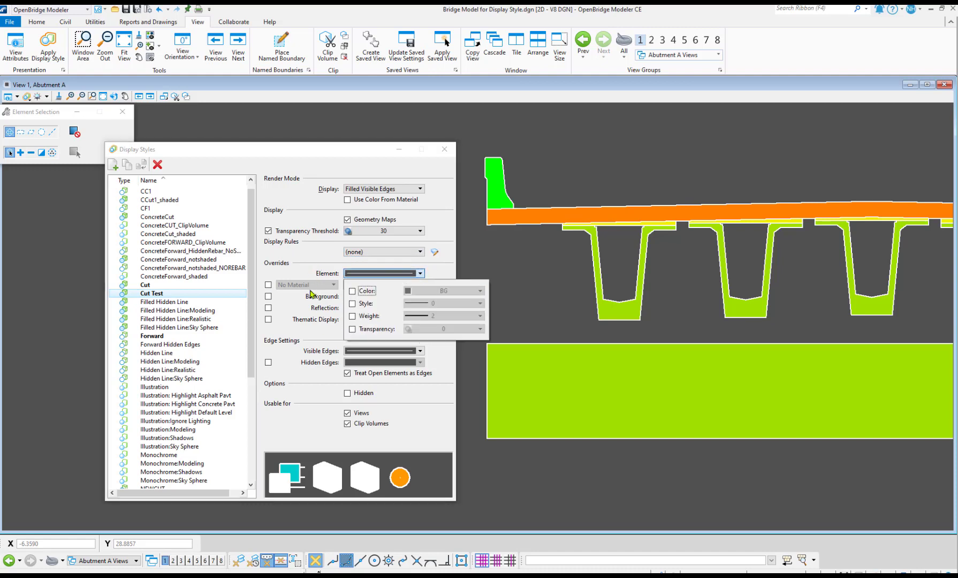
left_click(422, 273)
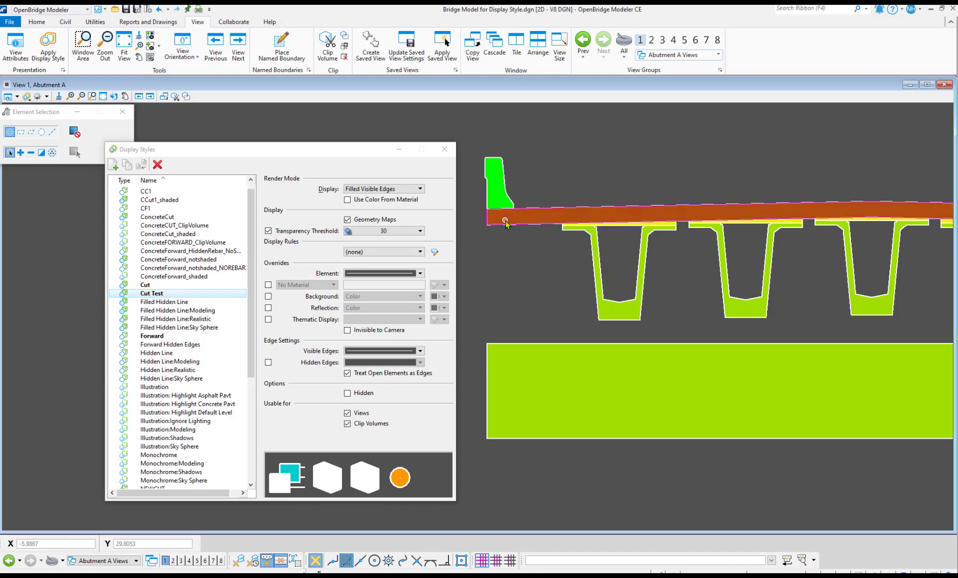
left_click(444, 153)
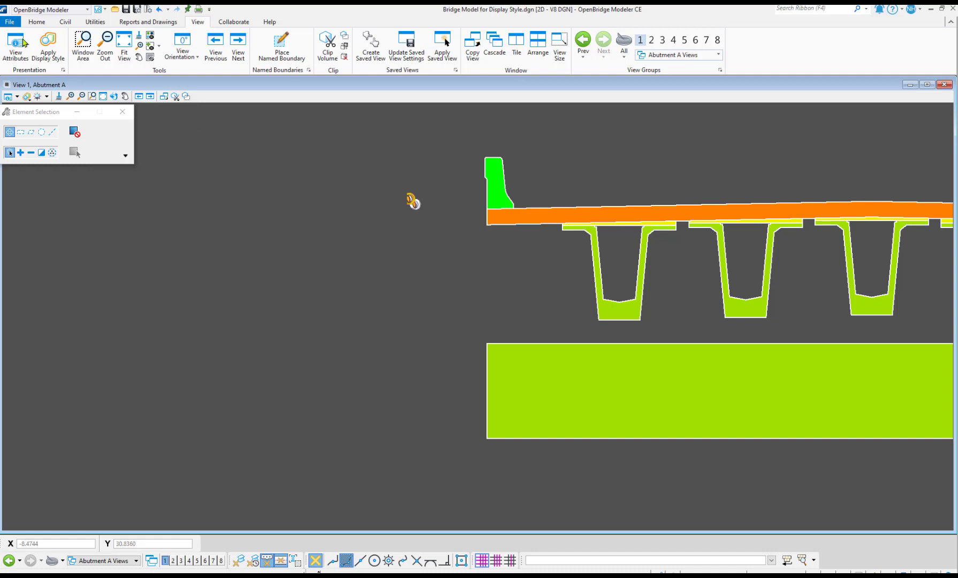
Switch to the Drawing workflow and open the Level Manager
left_click(85, 10)
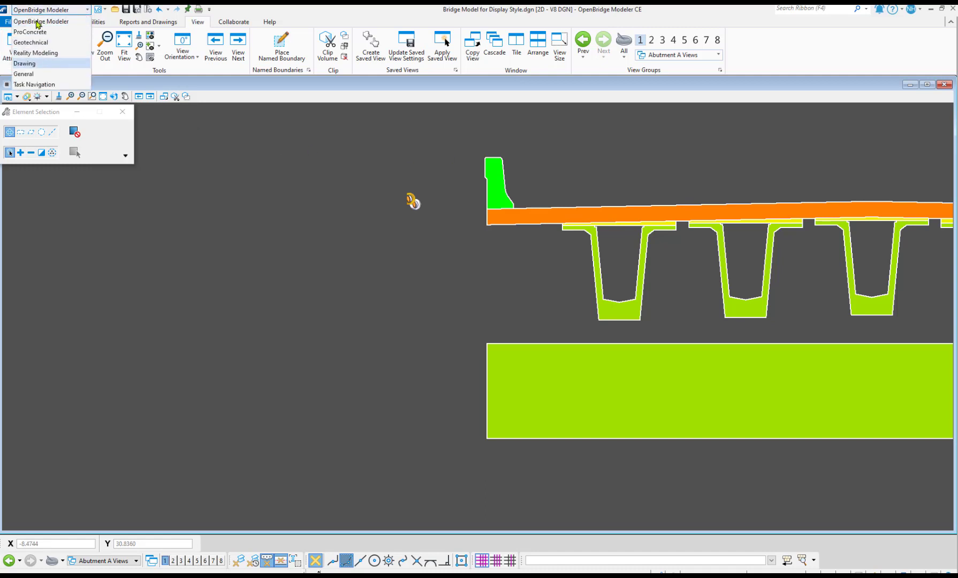
left_click(36, 66)
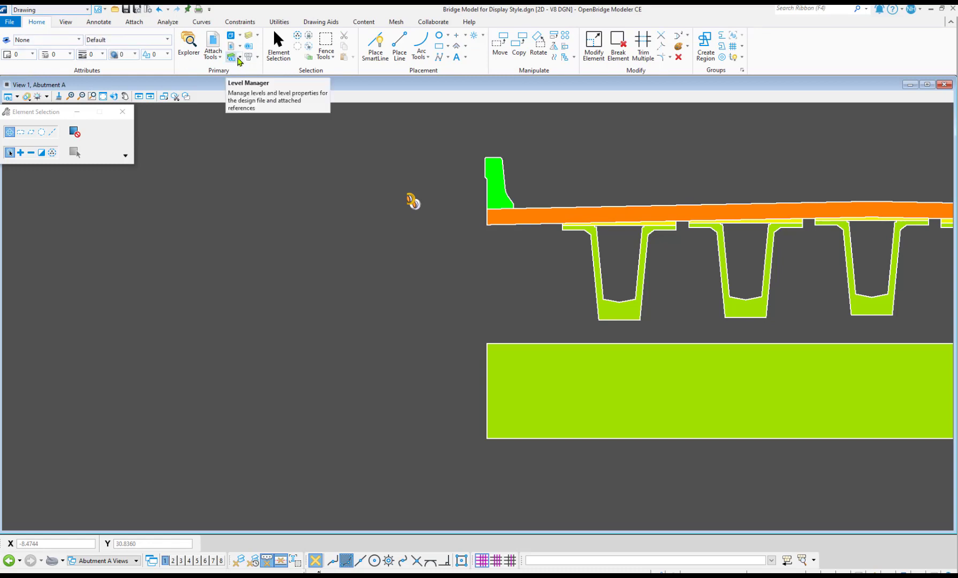
left_click(232, 57)
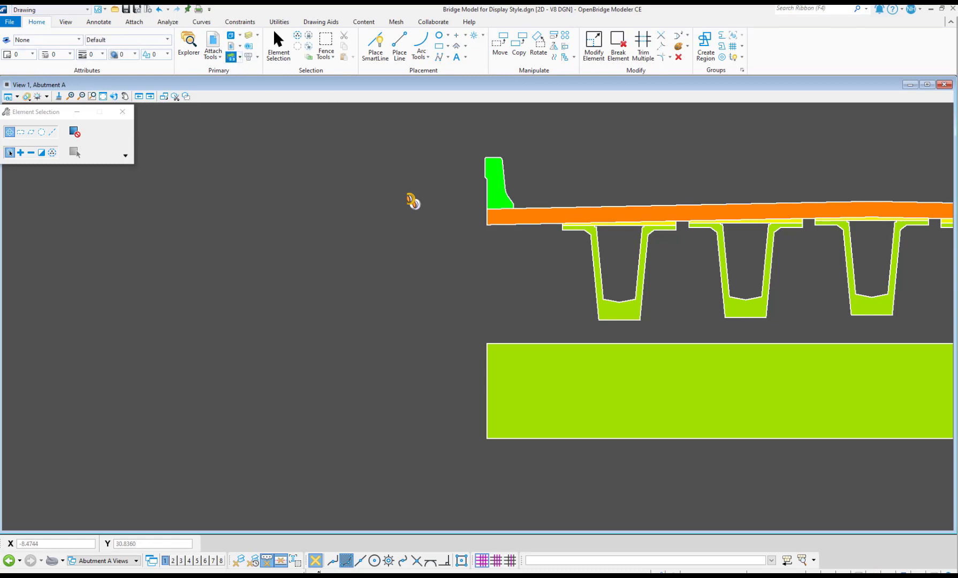
Compare the level colors of the barrier, deck, girders and abutment with the section's fill colors, then close the Level Manager
mouse_move(504, 190)
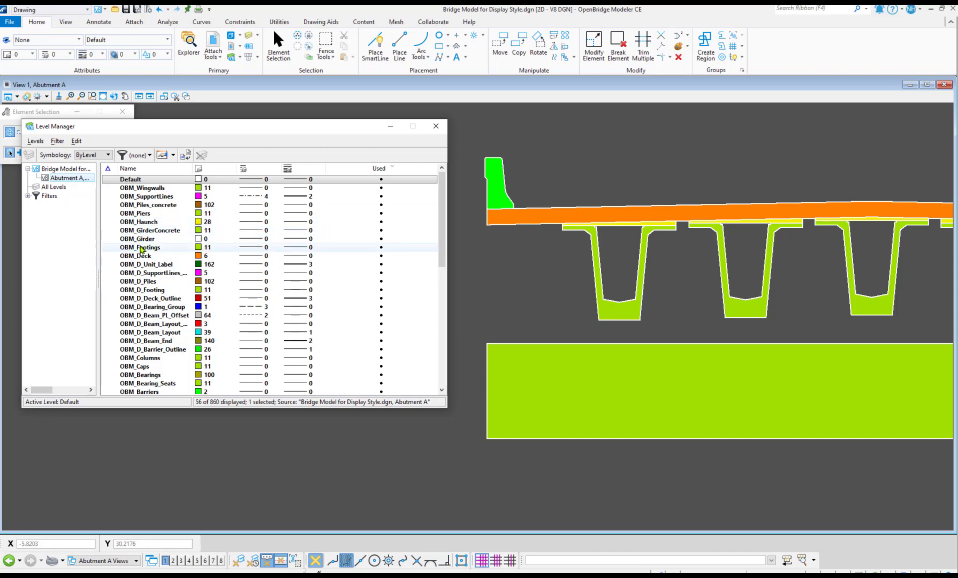
scroll(143, 252, "down", 2)
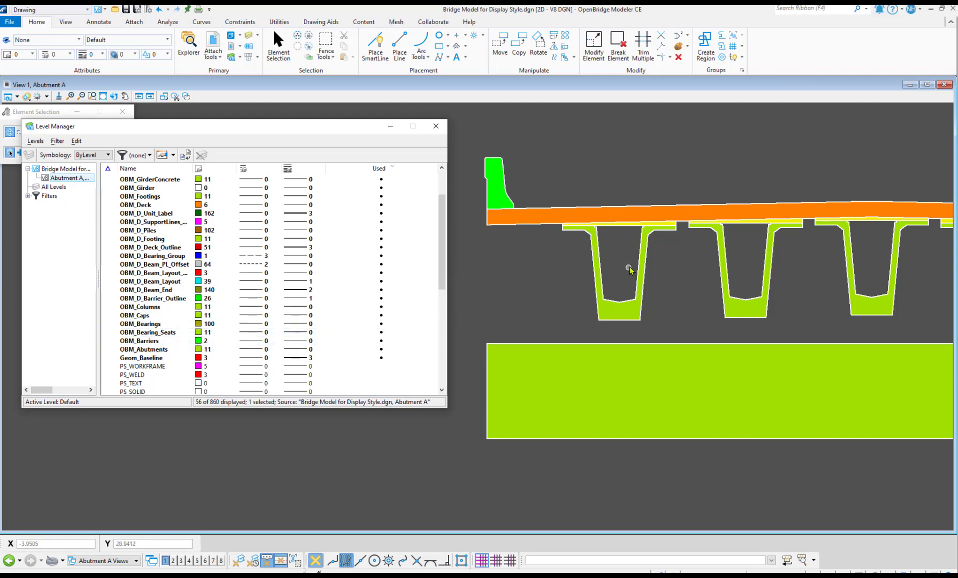
mouse_move(538, 219)
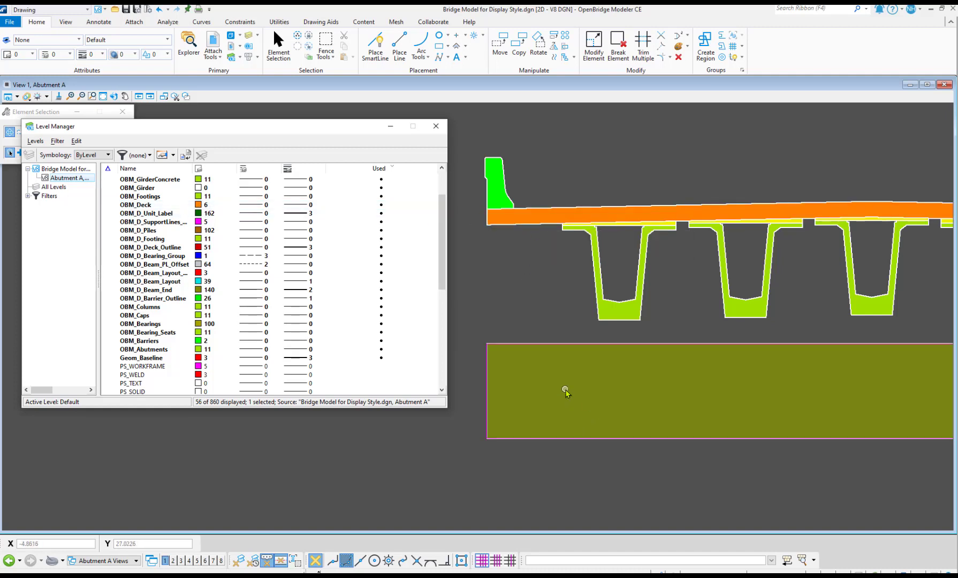
mouse_move(566, 391)
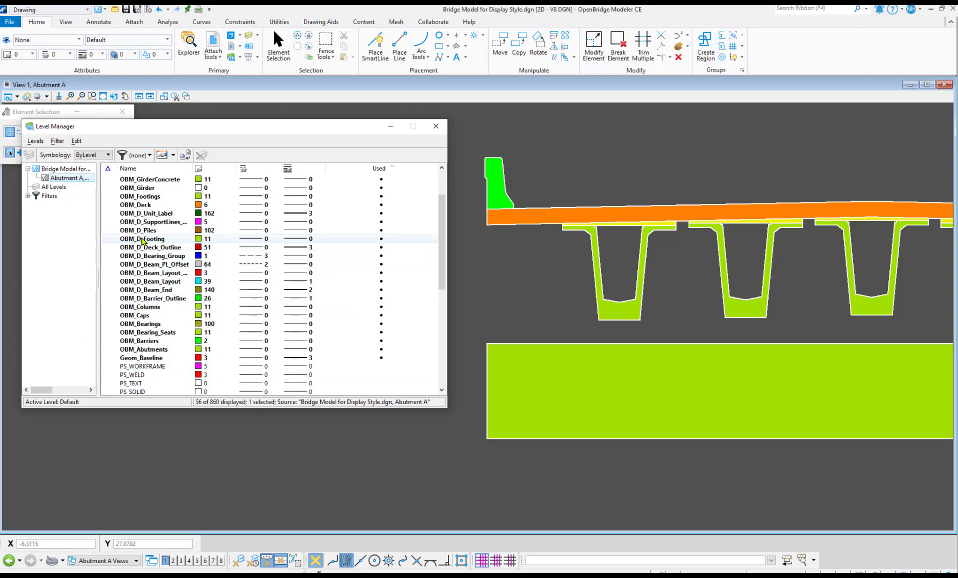
scroll(140, 231, "up", 2)
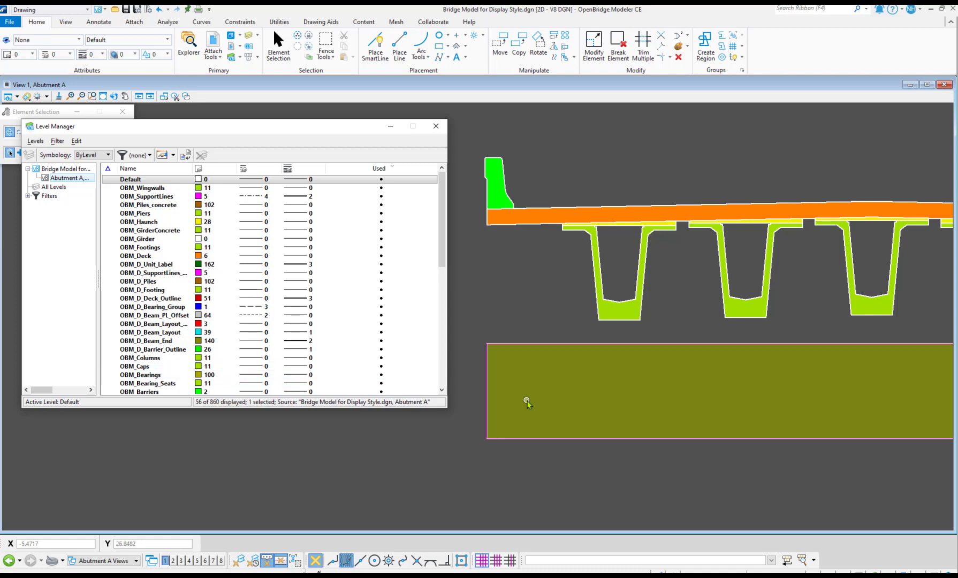
mouse_move(527, 403)
mouse_move(542, 434)
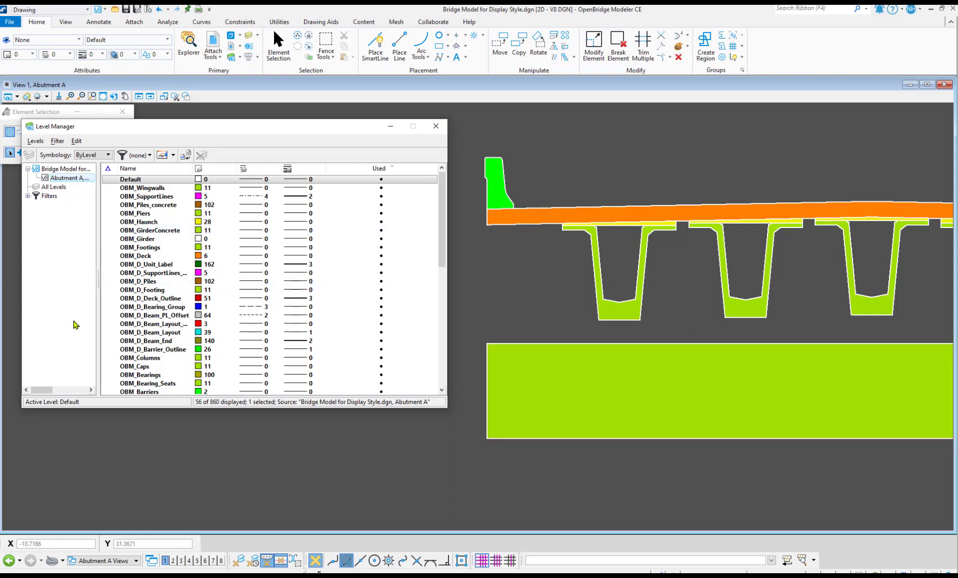
left_click(435, 127)
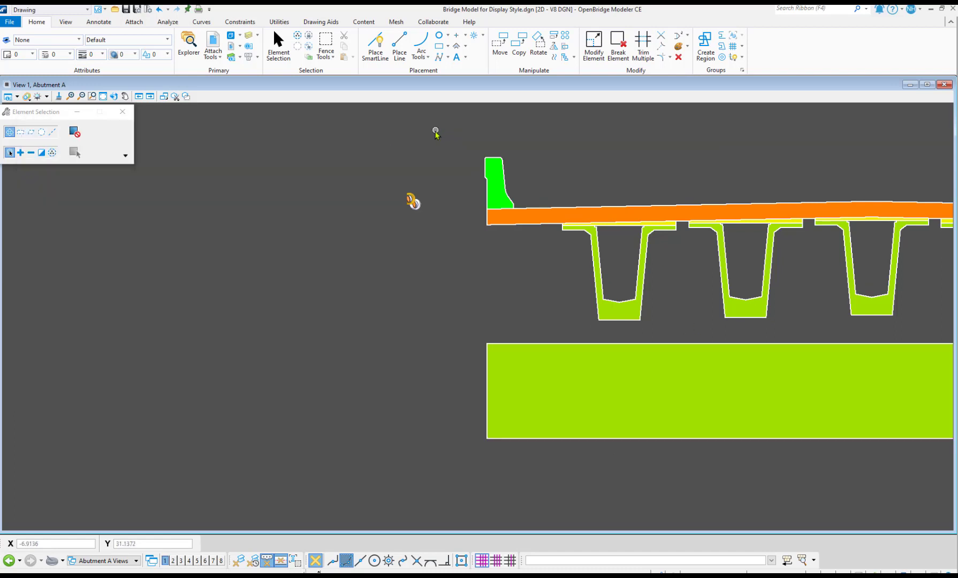
Return to the OpenBridge Modeler workflow, reopen the display style definitions and select Cut Test
left_click(79, 10)
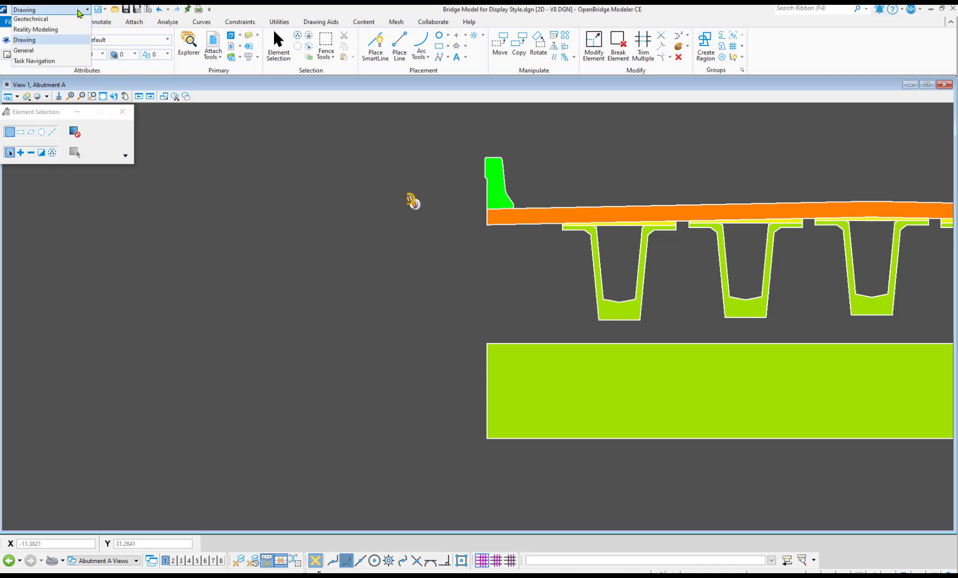
left_click(52, 20)
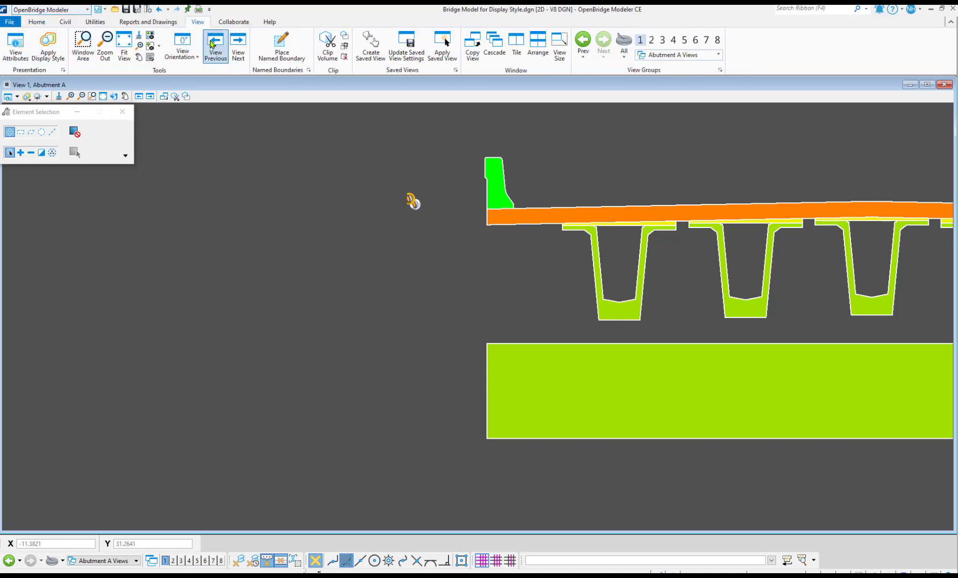
left_click(63, 70)
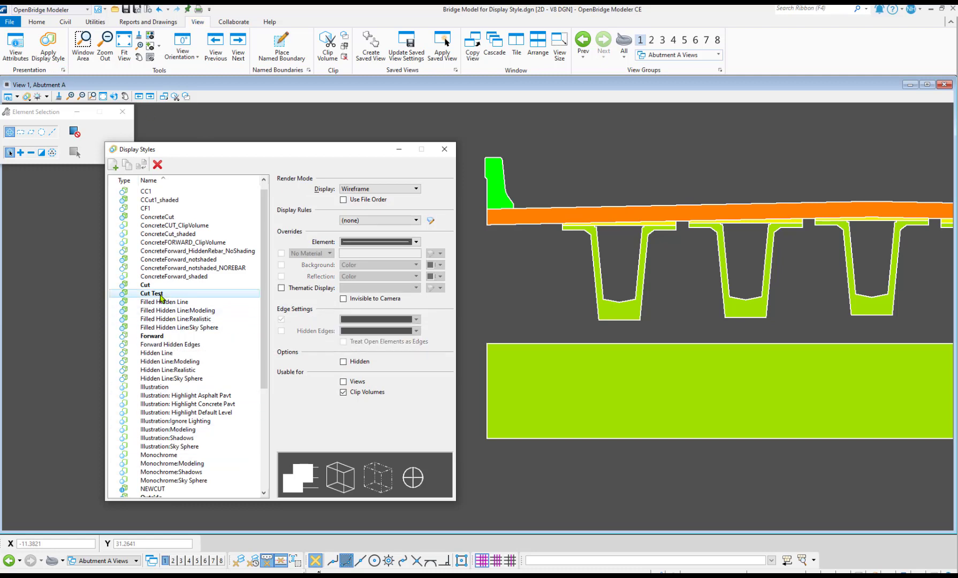
left_click(158, 293)
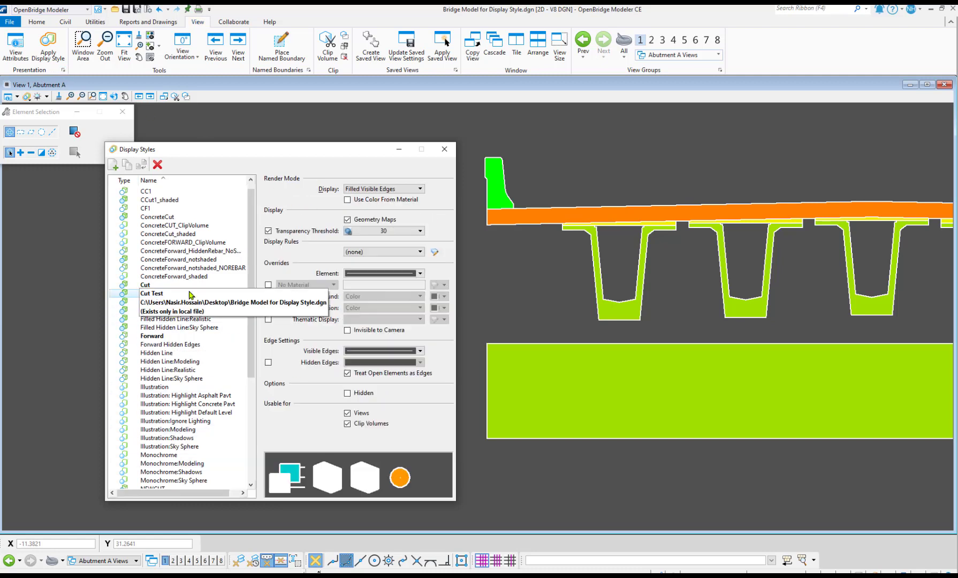
Enable the element overrides of Cut Test with color BG, line style 0 and weight 2
left_click(421, 273)
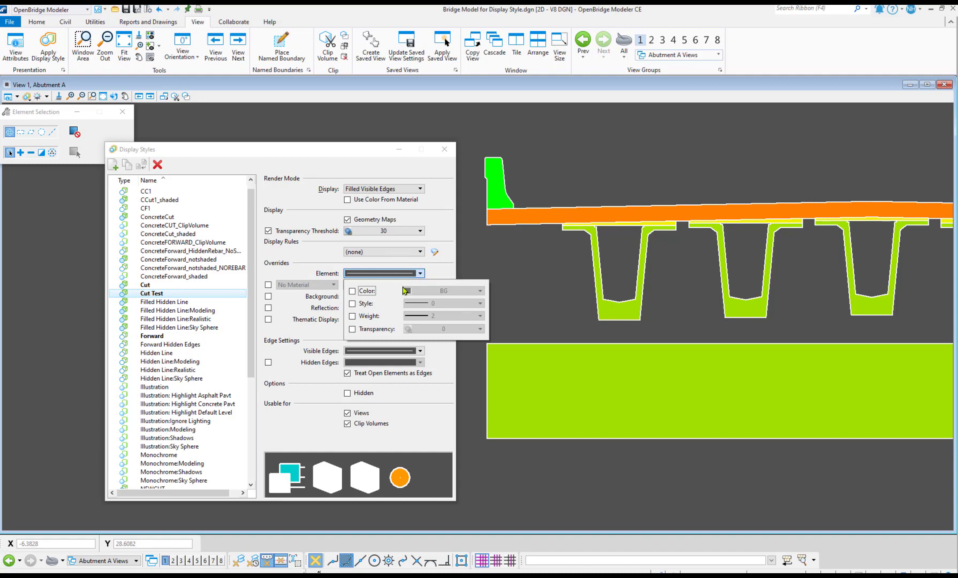
left_click(353, 176)
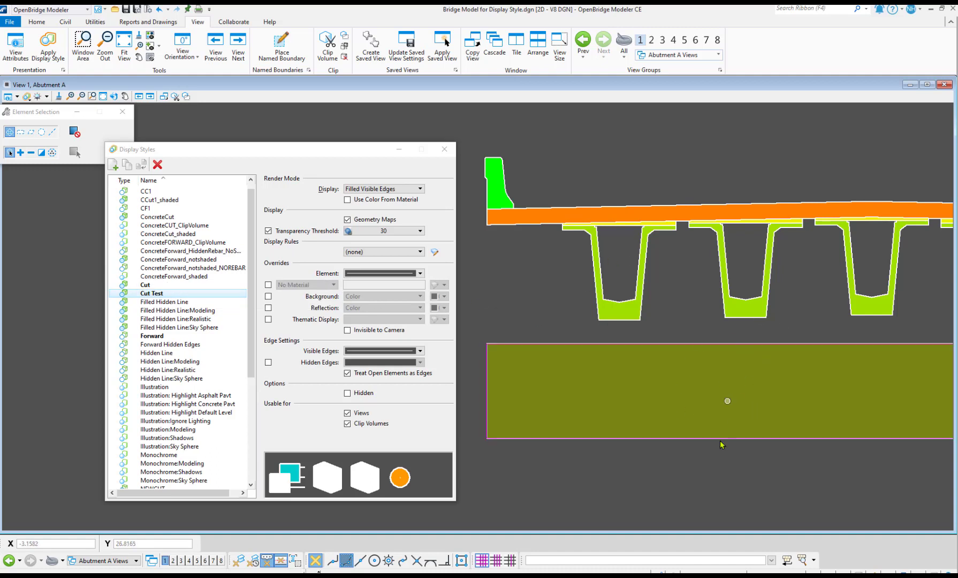
left_click(419, 284)
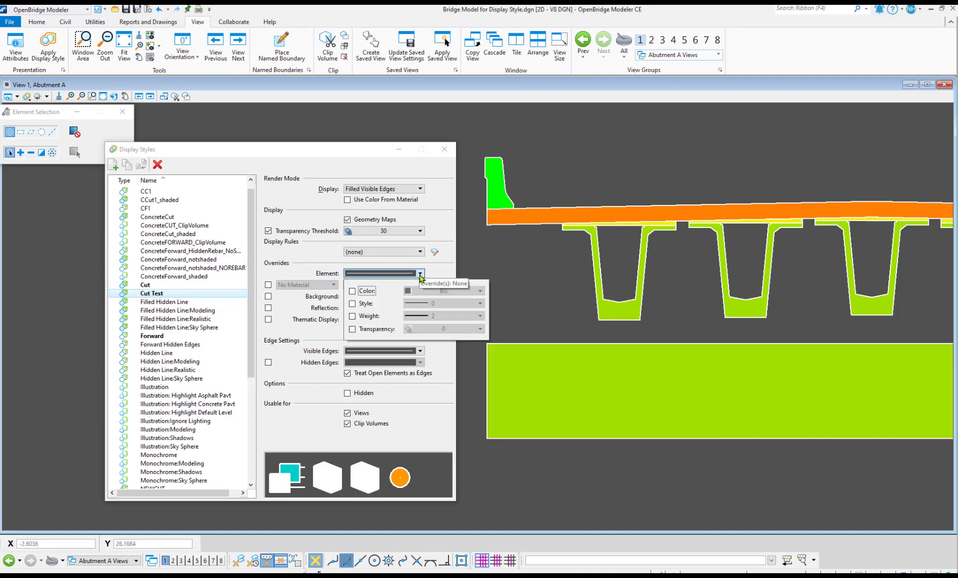
left_click(346, 296)
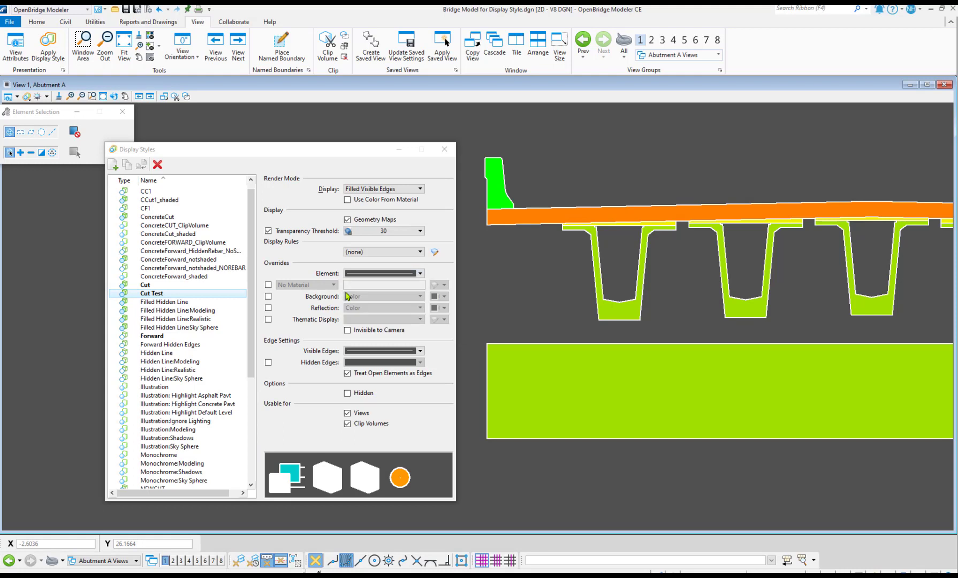
left_click(406, 274)
left_click(352, 291)
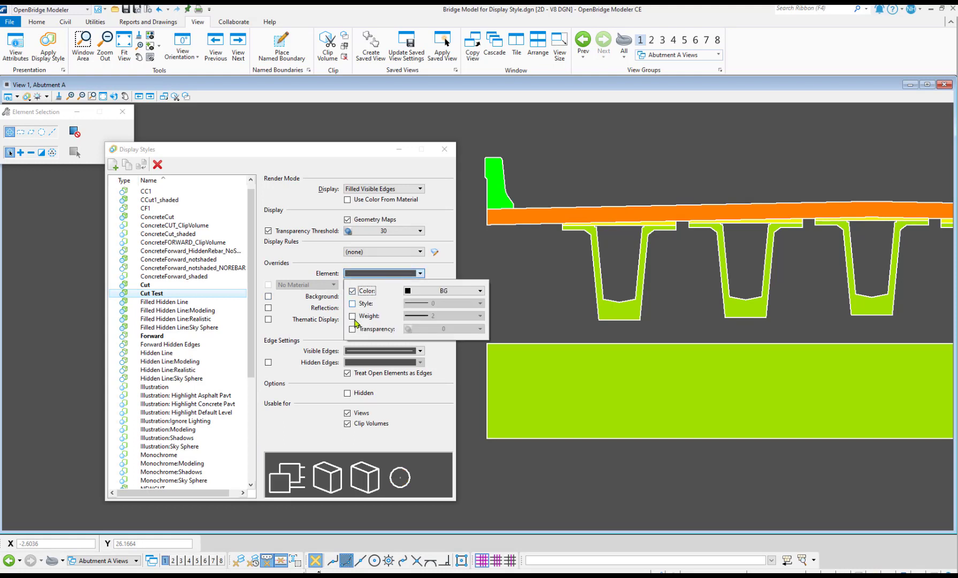
left_click(352, 316)
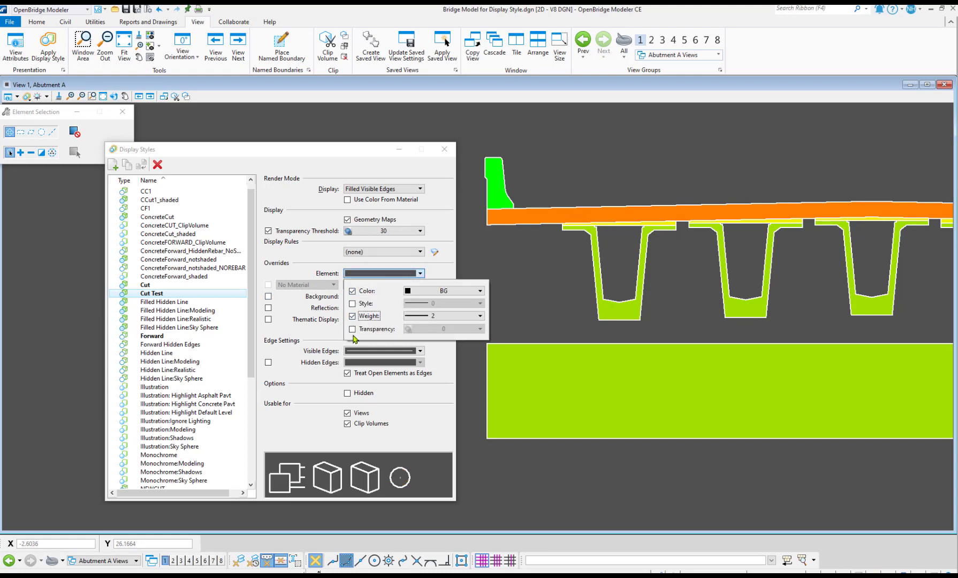
left_click(352, 304)
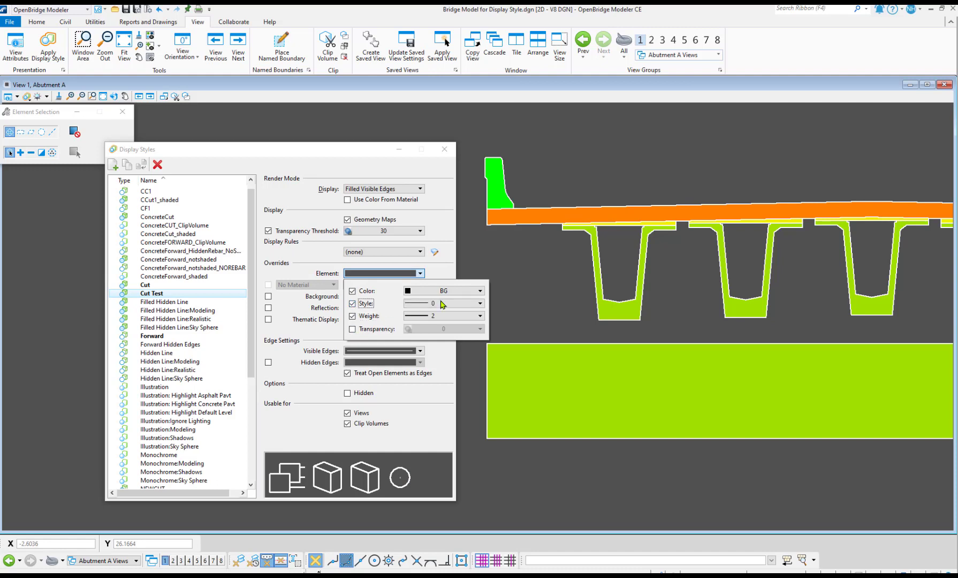
left_click(479, 290)
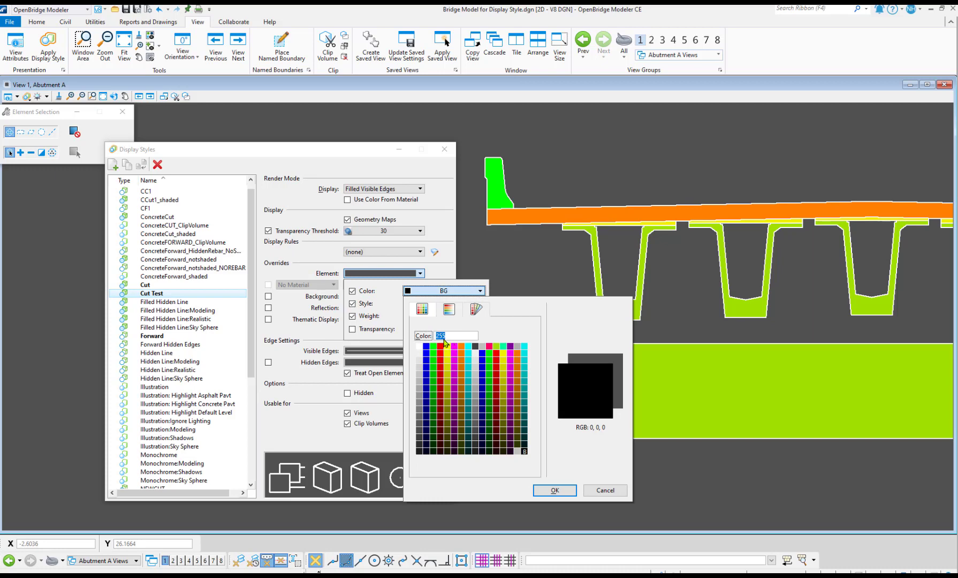
left_click(553, 490)
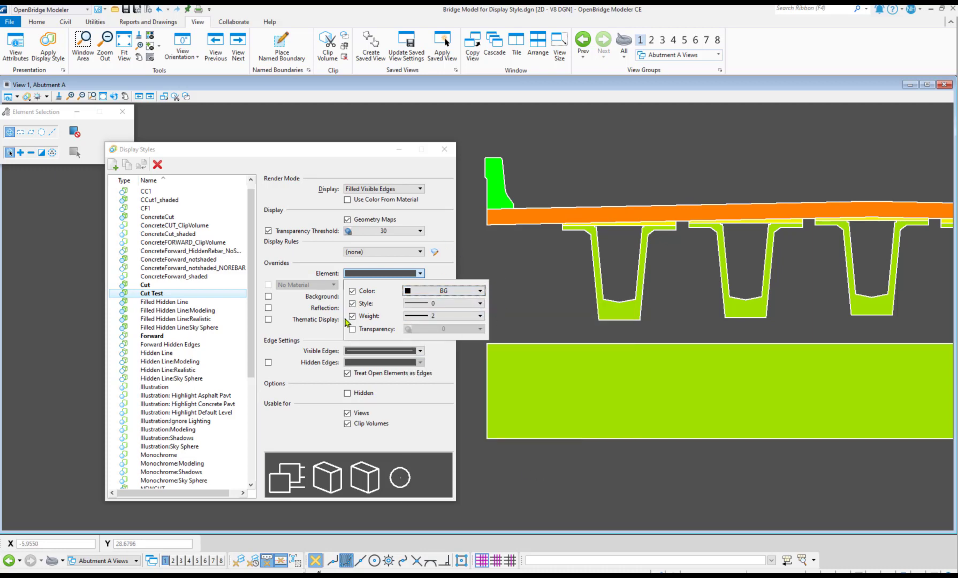
left_click(439, 269)
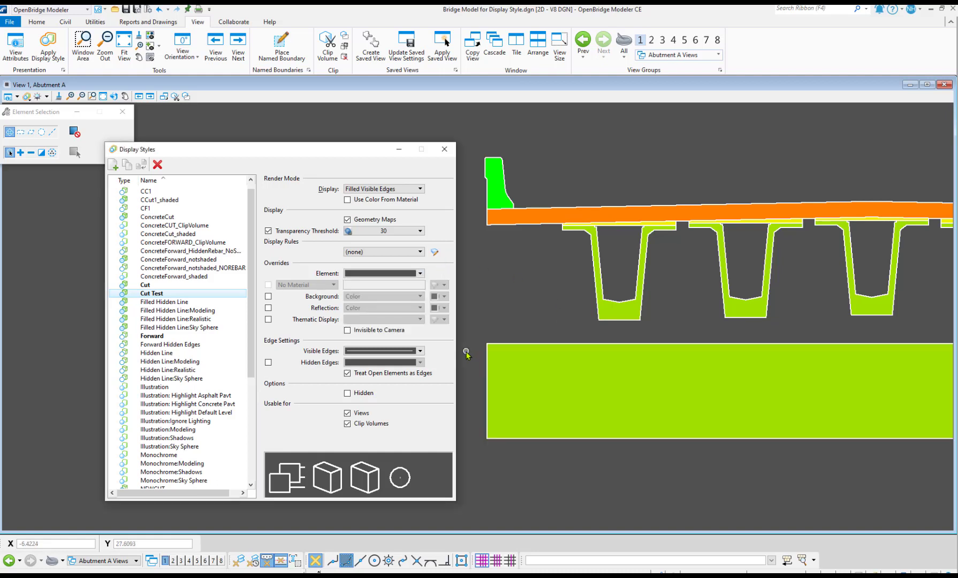
Review Cut Test's element color, style and weight overrides and refresh the section view to inspect their effect on the cut elements
left_click(419, 274)
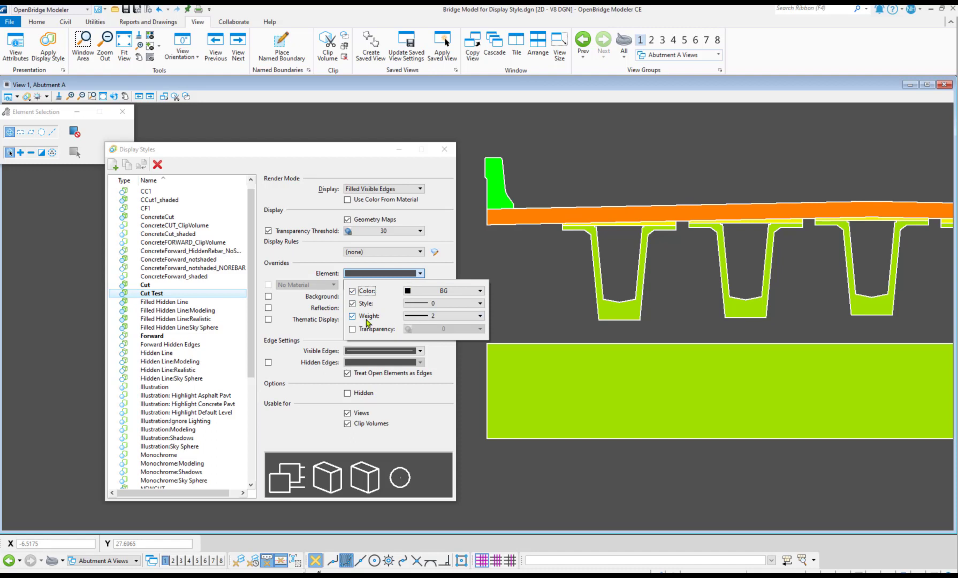
left_click(493, 253)
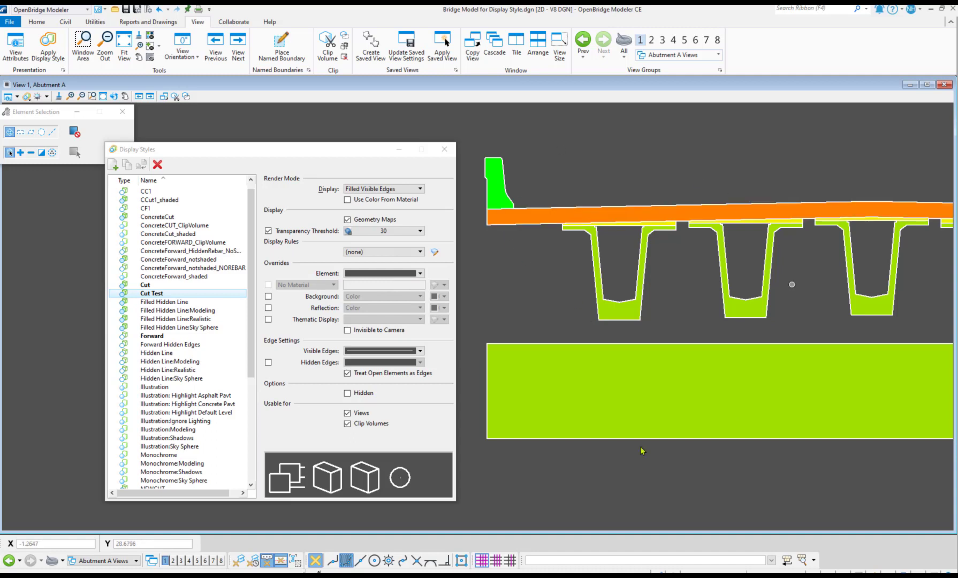
left_click(421, 273)
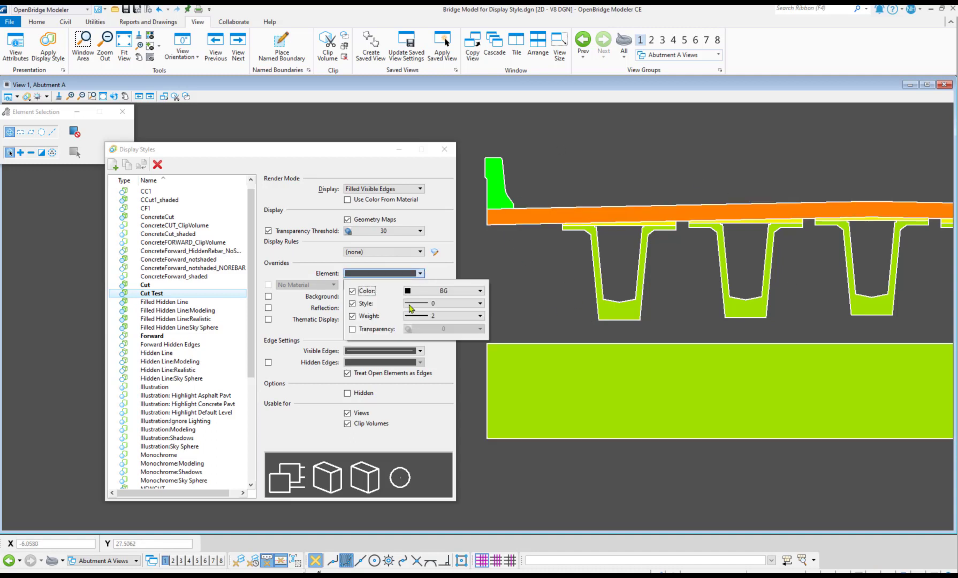
left_click(541, 274)
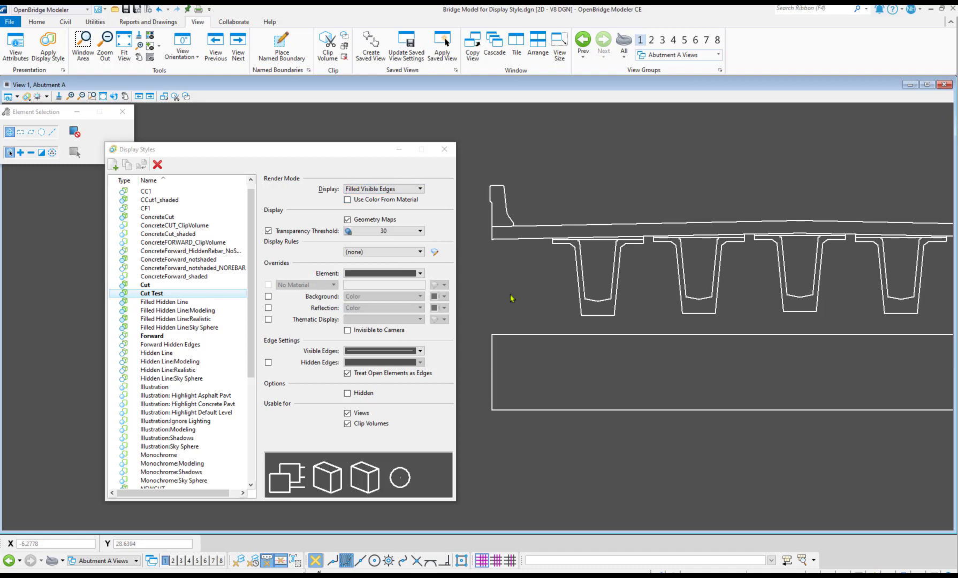
scroll(525, 308, "down", 1)
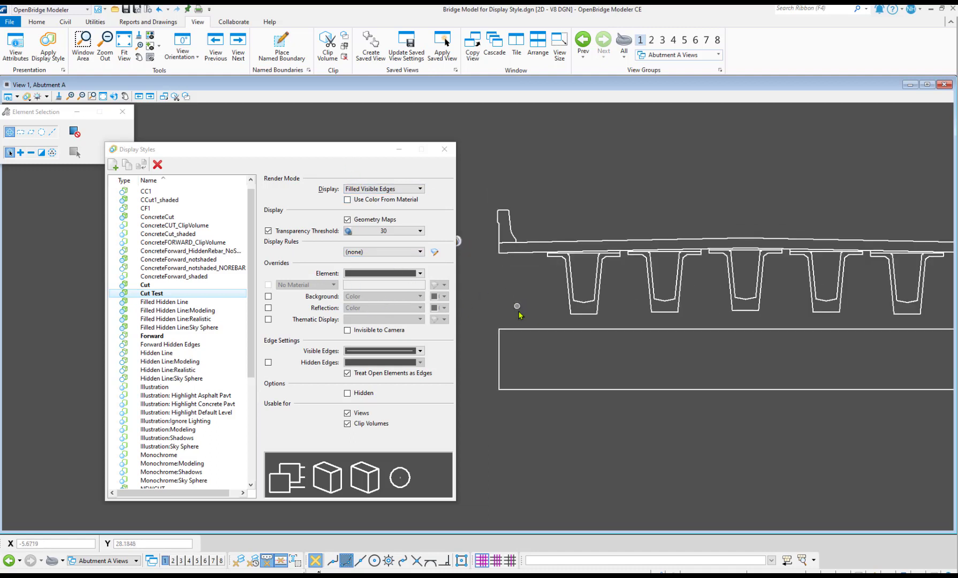
scroll(526, 324, "up", 2)
scroll(526, 327, "down", 5)
scroll(526, 325, "up", 3)
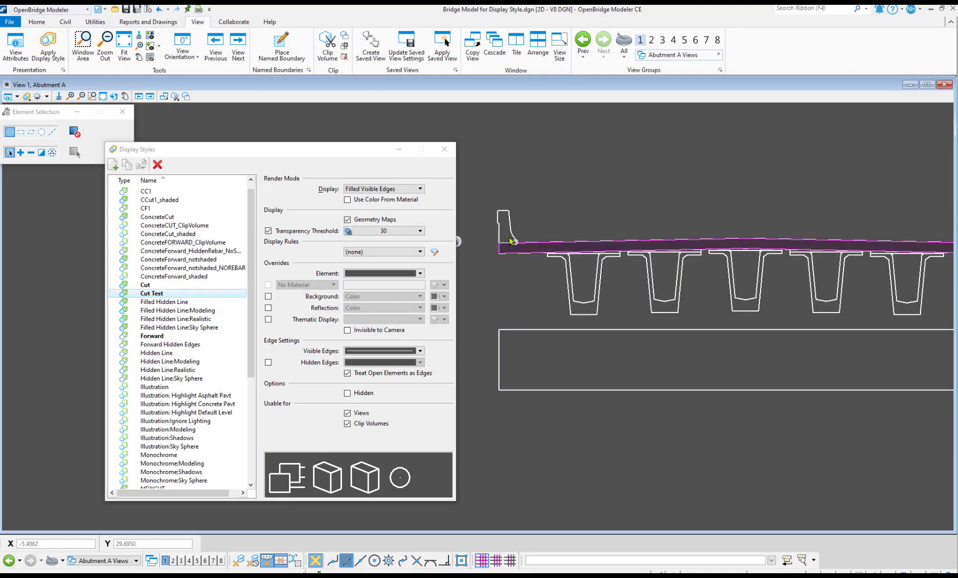
Close the display style definitions and open the Abutment A [Sheet] views to inspect the section on the sheet
left_click(446, 152)
left_click(136, 561)
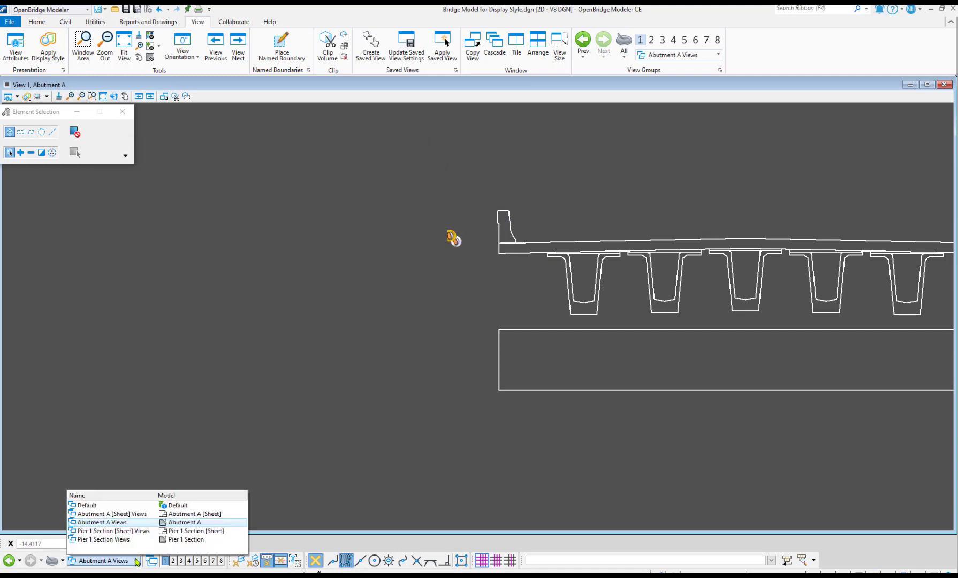
left_click(96, 515)
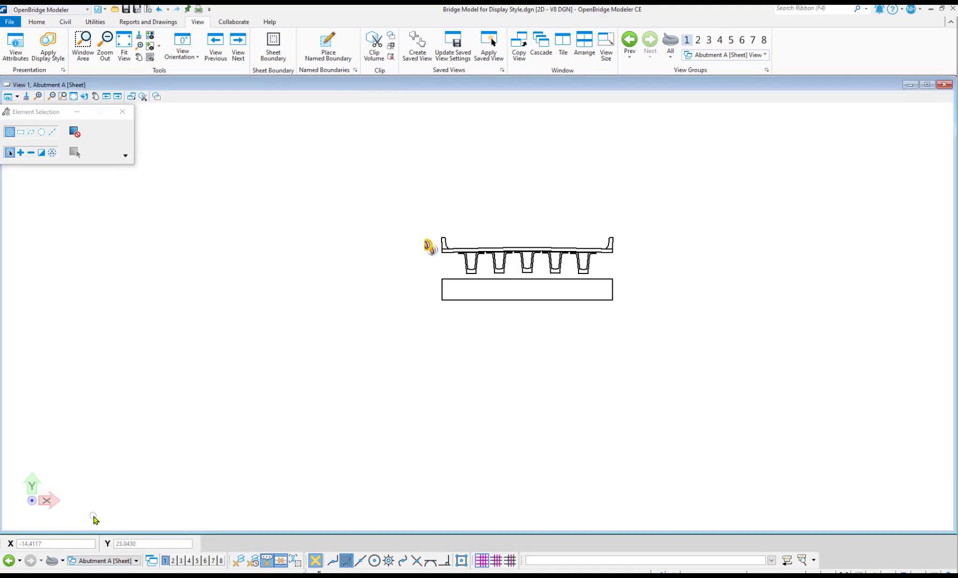
scroll(568, 280, "up", 1)
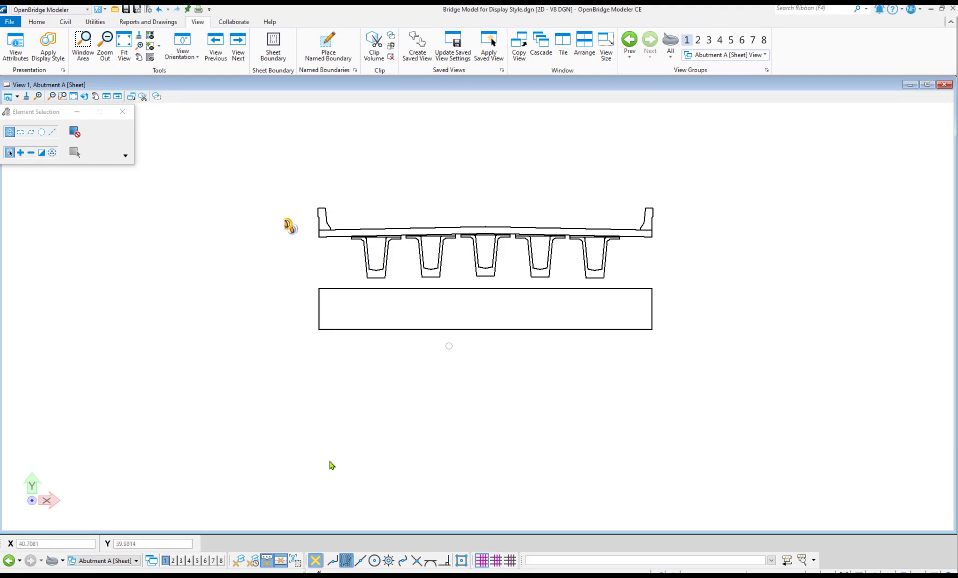
Reopen the display style definitions on the sheet, review Cut Test's element overrides, and close the definitions
left_click(63, 70)
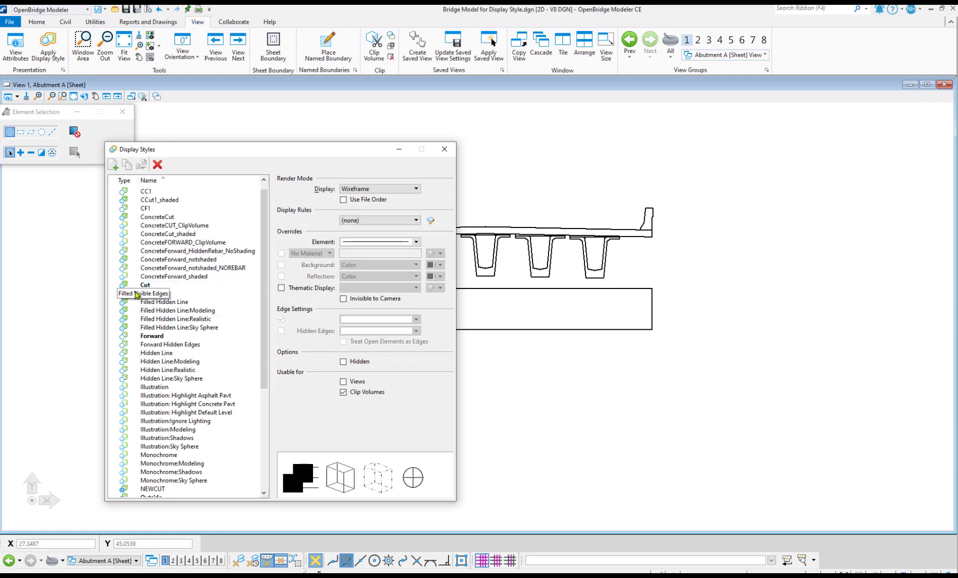
left_click(137, 294)
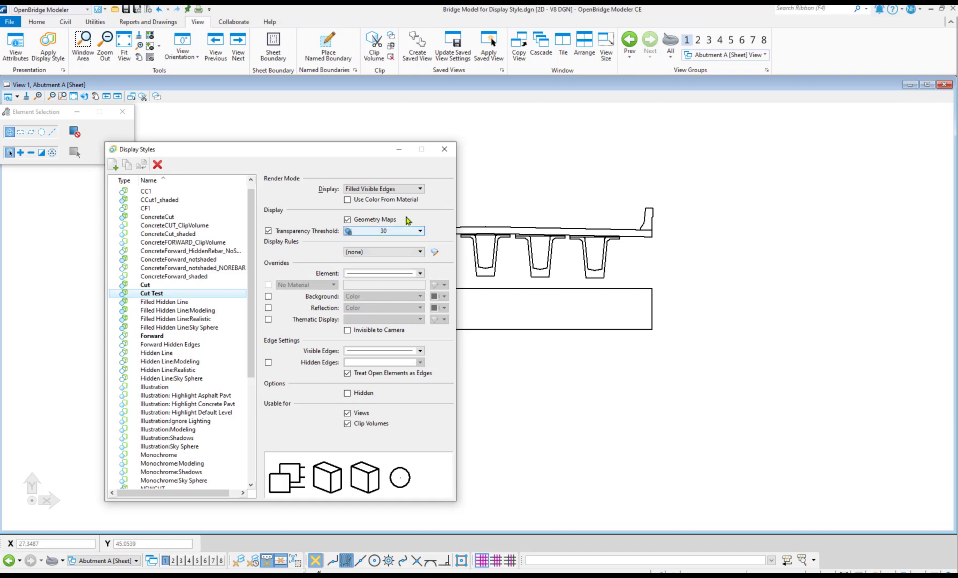
left_click(420, 273)
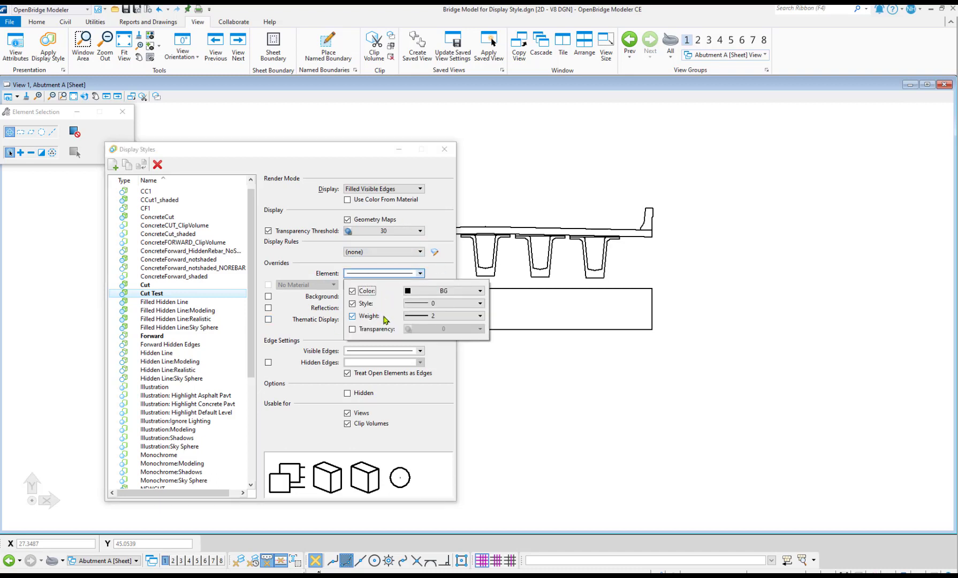
left_click(420, 221)
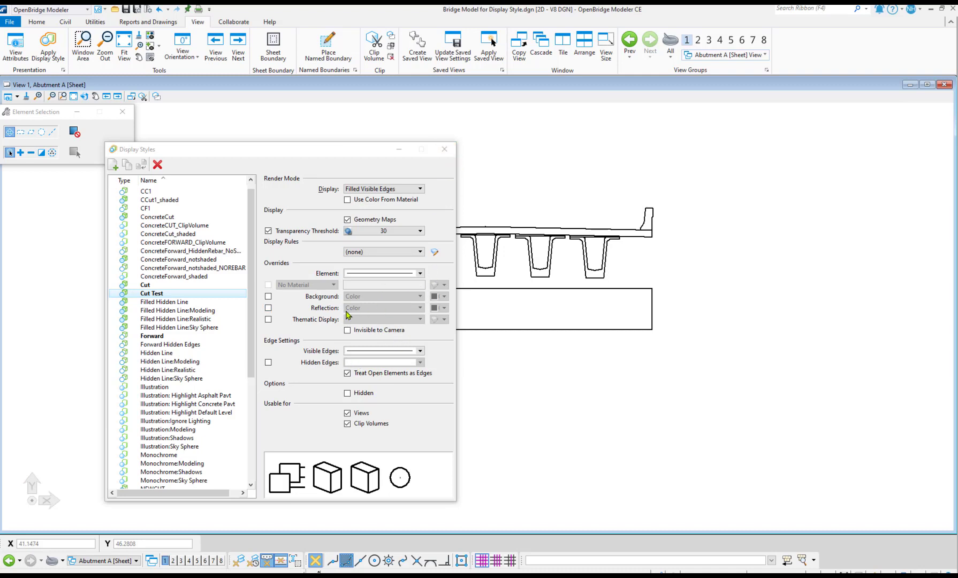
left_click(444, 149)
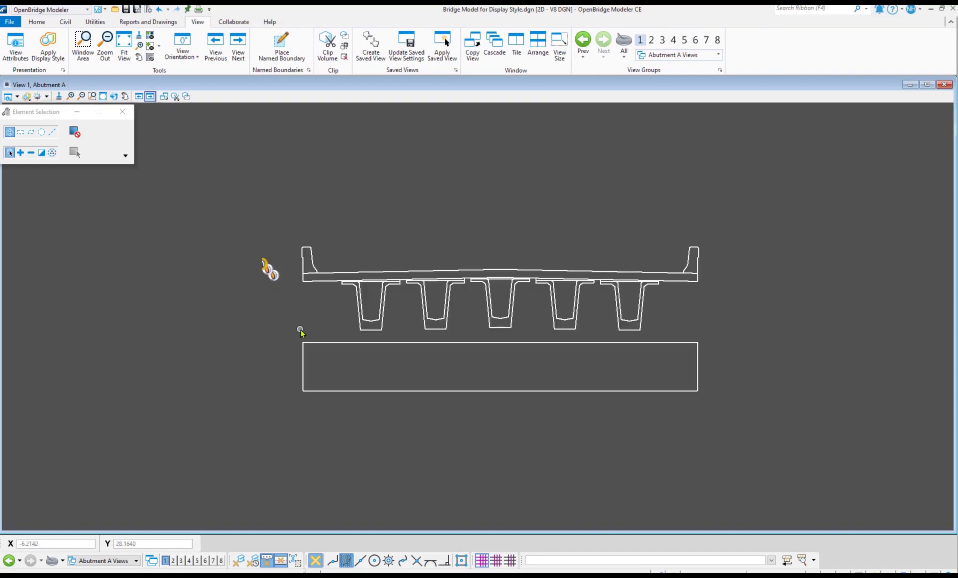
In the Abutment A view, reopen the display style definitions and disable Cut Test's element color, style and weight overrides
left_click(63, 70)
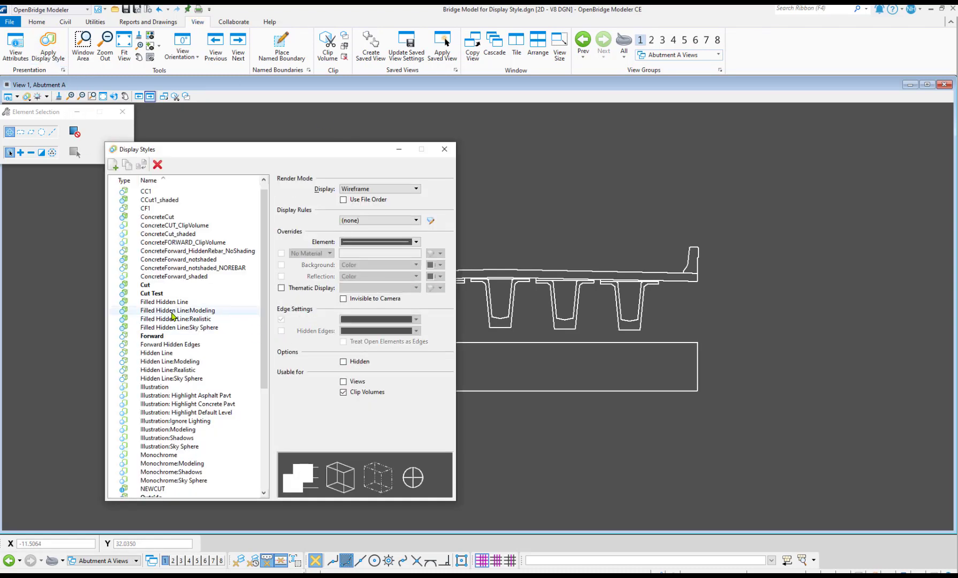
left_click(158, 294)
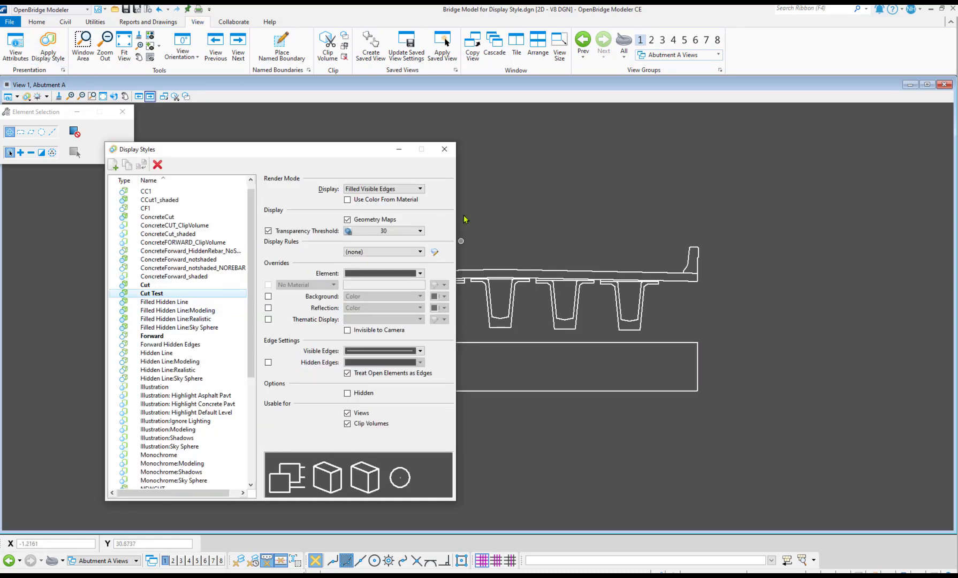
scroll(741, 243, "down", 4)
scroll(549, 262, "up", 3)
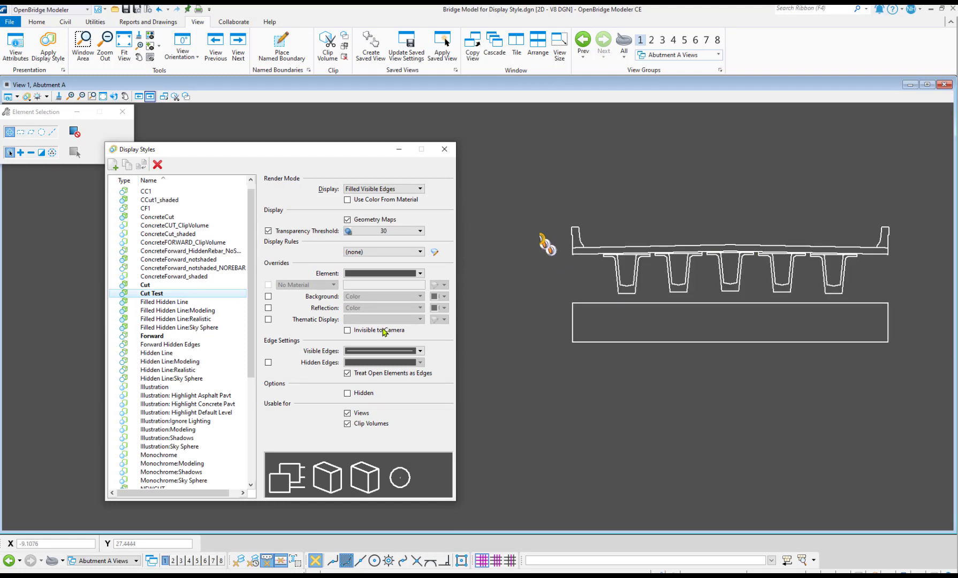
left_click(422, 274)
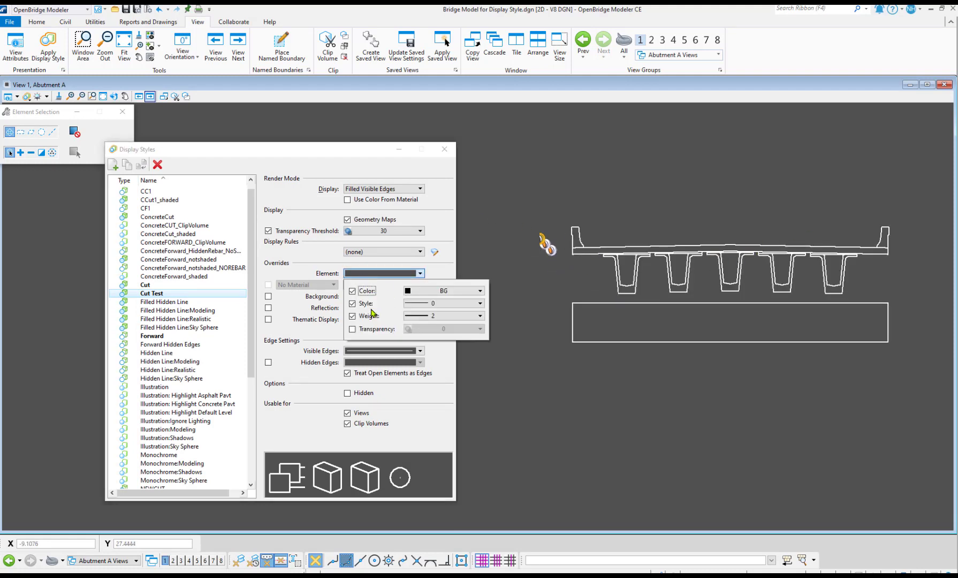
left_click(355, 292)
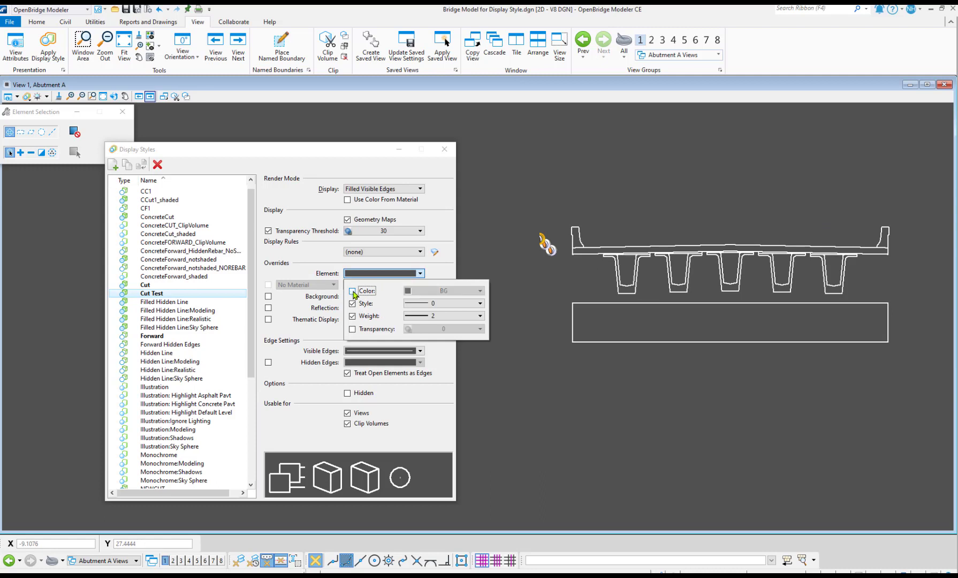
left_click(355, 304)
left_click(352, 316)
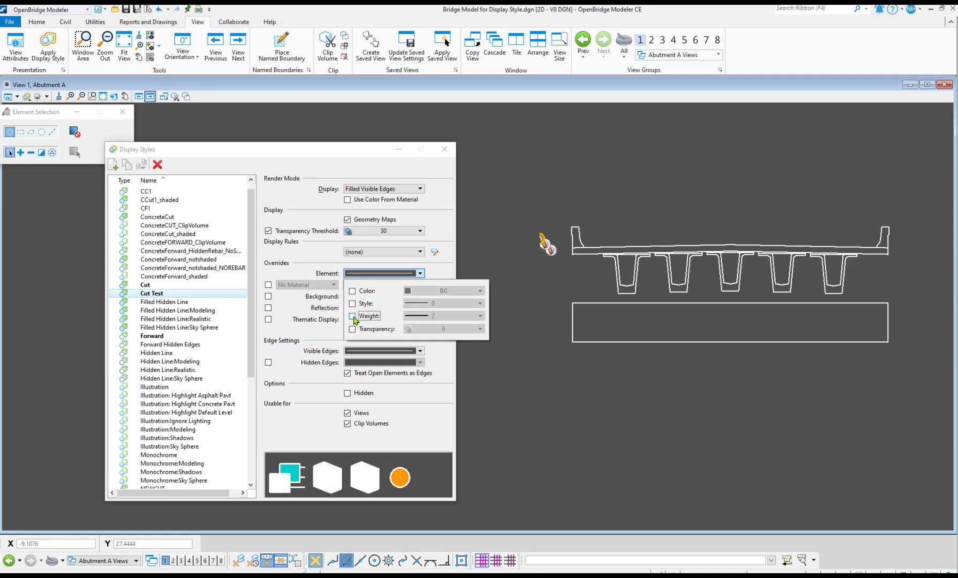
left_click(532, 410)
scroll(534, 389, "down", 2)
scroll(546, 381, "up", 1)
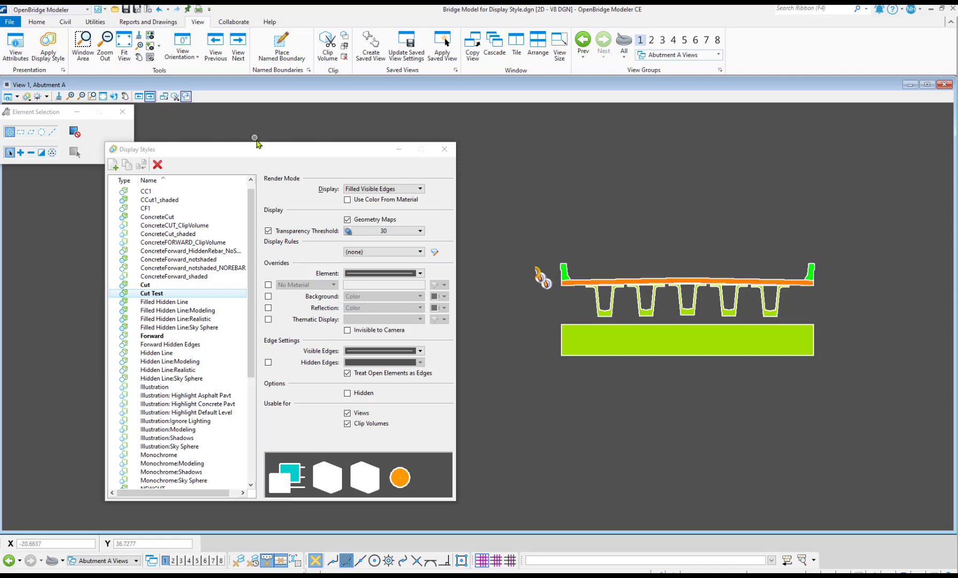
Set Cut Test's display mode to Wireframe and inspect the section's elements in the view
left_click(419, 189)
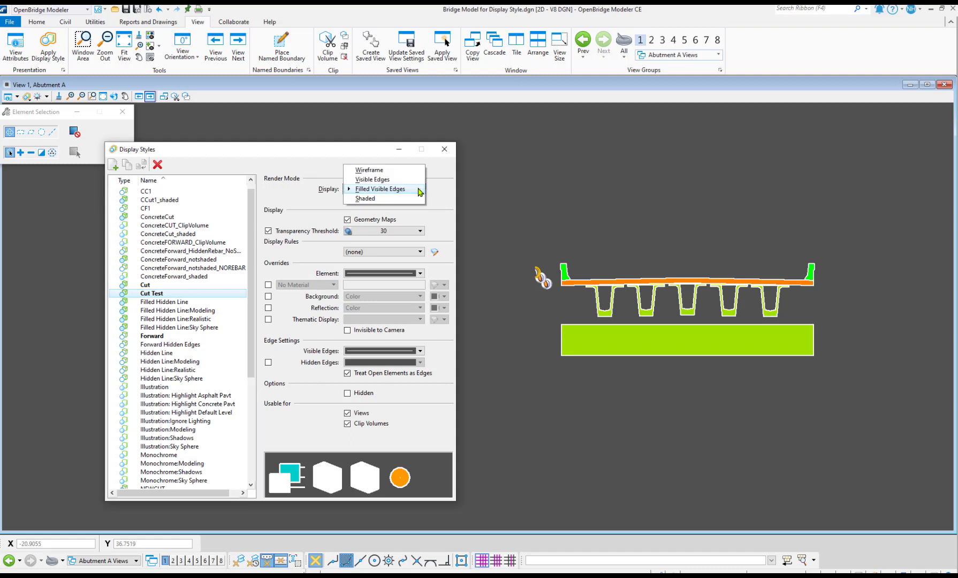
left_click(362, 171)
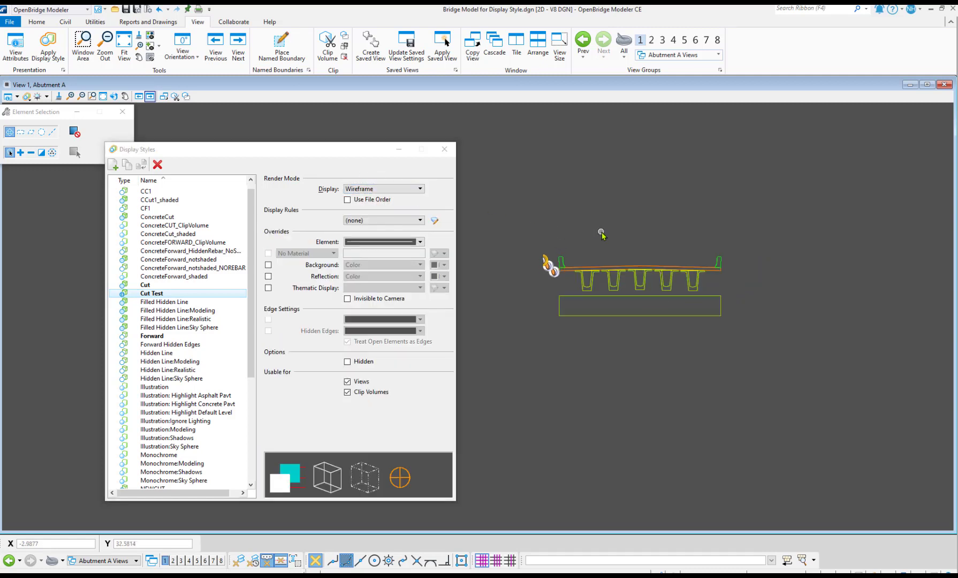
scroll(601, 236, "up", 4)
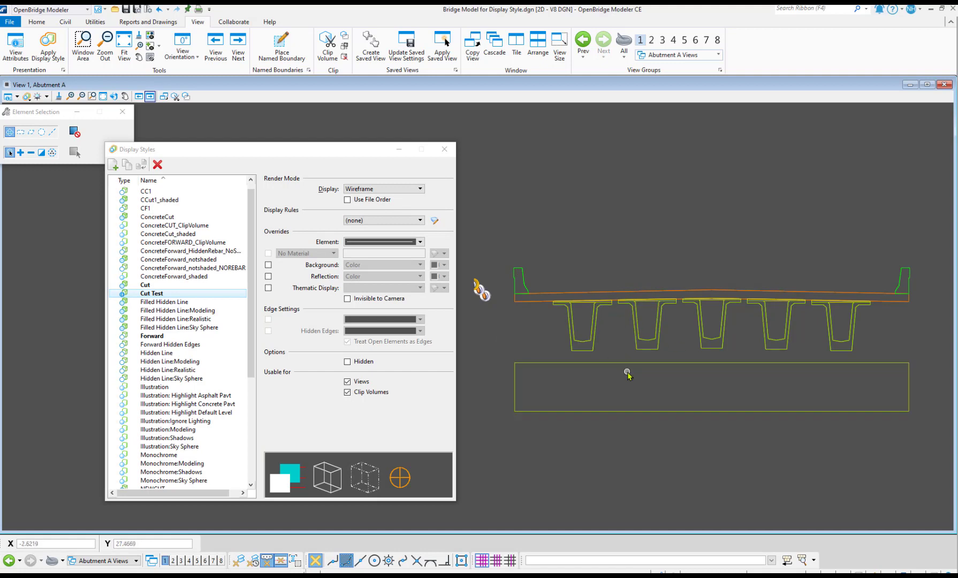
scroll(517, 297, "up", 1)
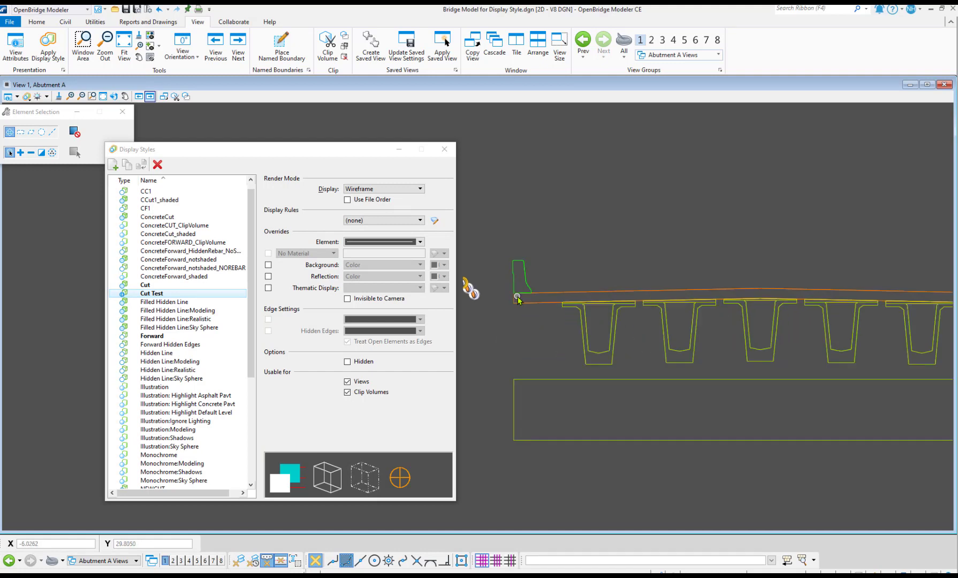
scroll(517, 300, "up", 1)
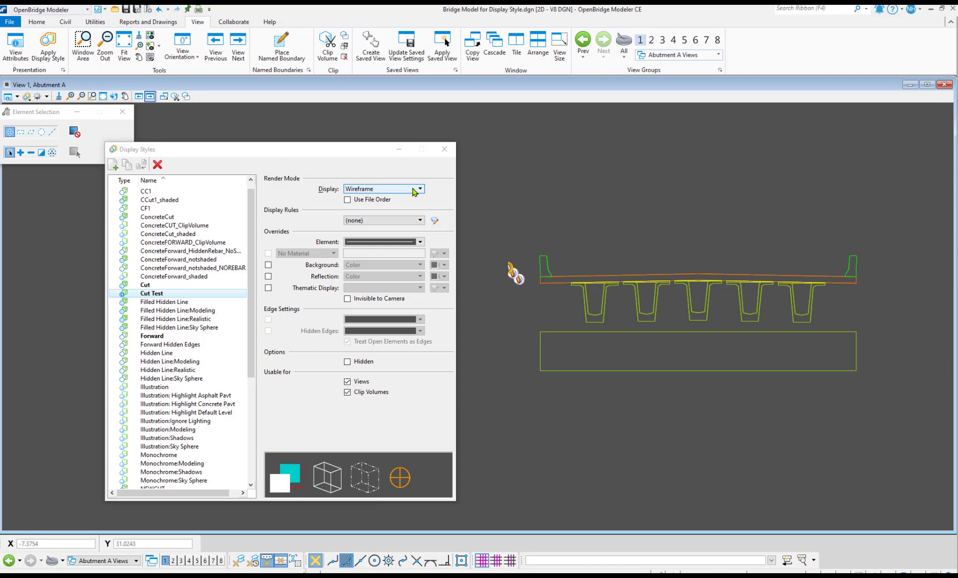
Switch Cut Test's display mode back to Filled Visible Edges and refresh the section view
left_click(415, 189)
left_click(417, 191)
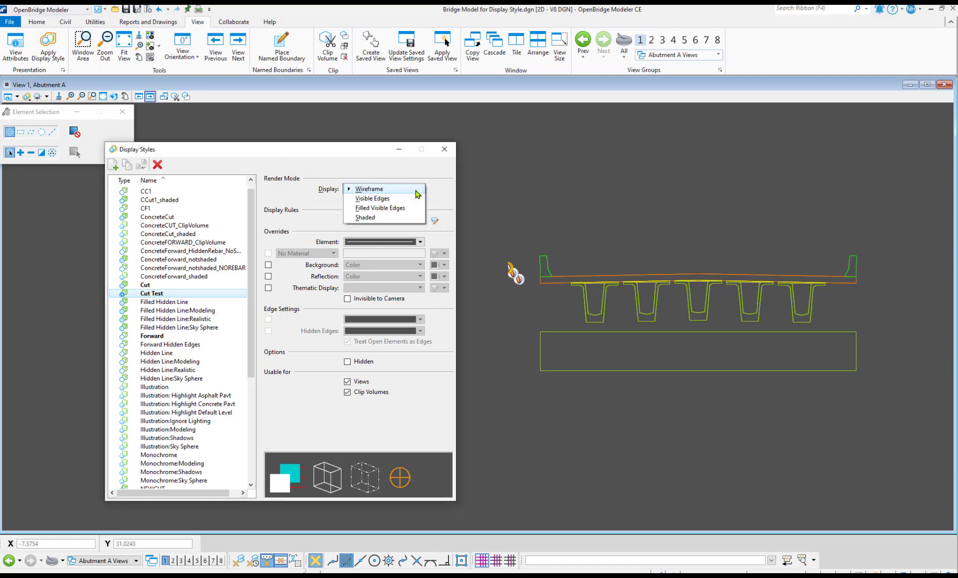
left_click(384, 209)
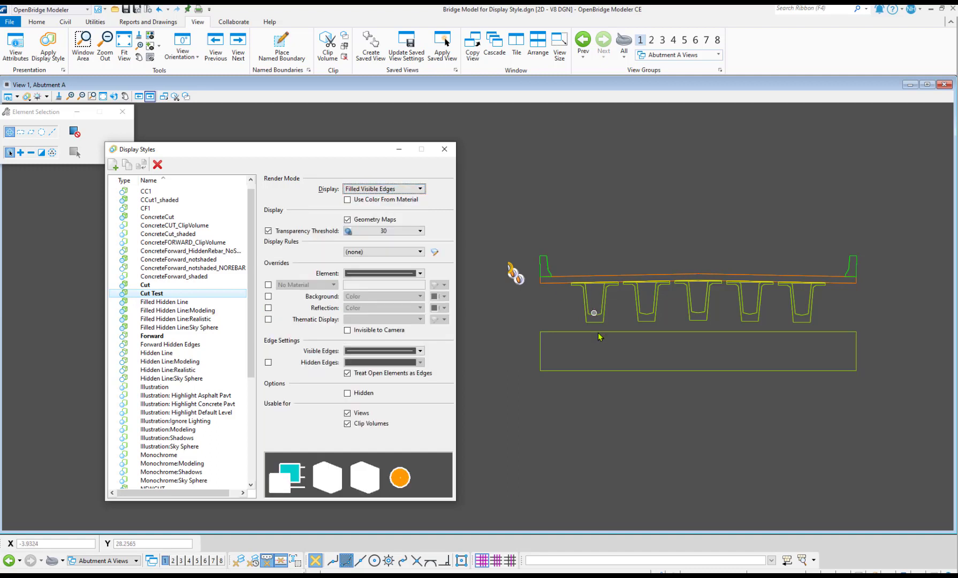
left_click(589, 427)
scroll(590, 427, "down", 2)
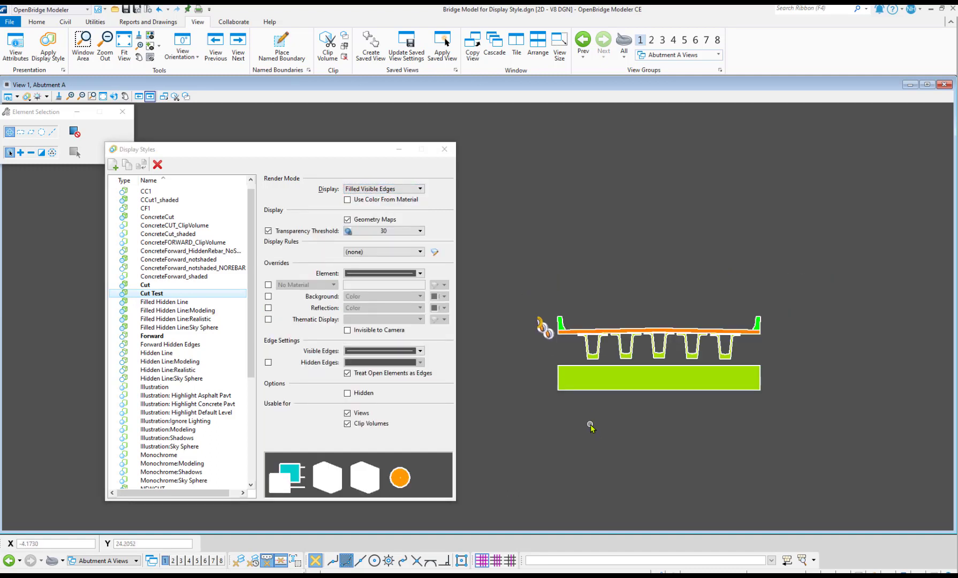
scroll(591, 424, "up", 1)
Set Cut Test's display mode to Visible Edges, refresh the section view and check the style's visible edge settings
left_click(396, 189)
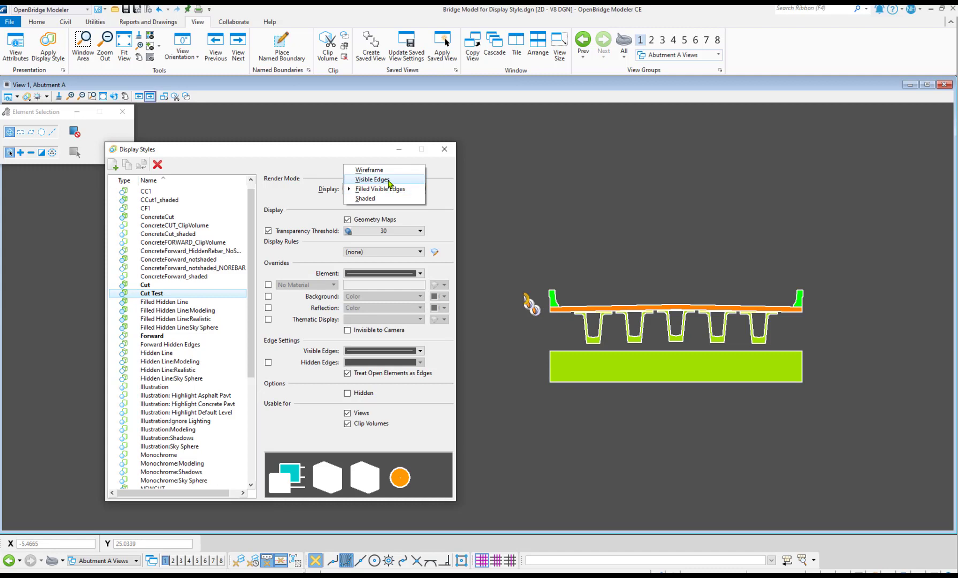
left_click(389, 184)
left_click(573, 471)
scroll(573, 471, "down", 1)
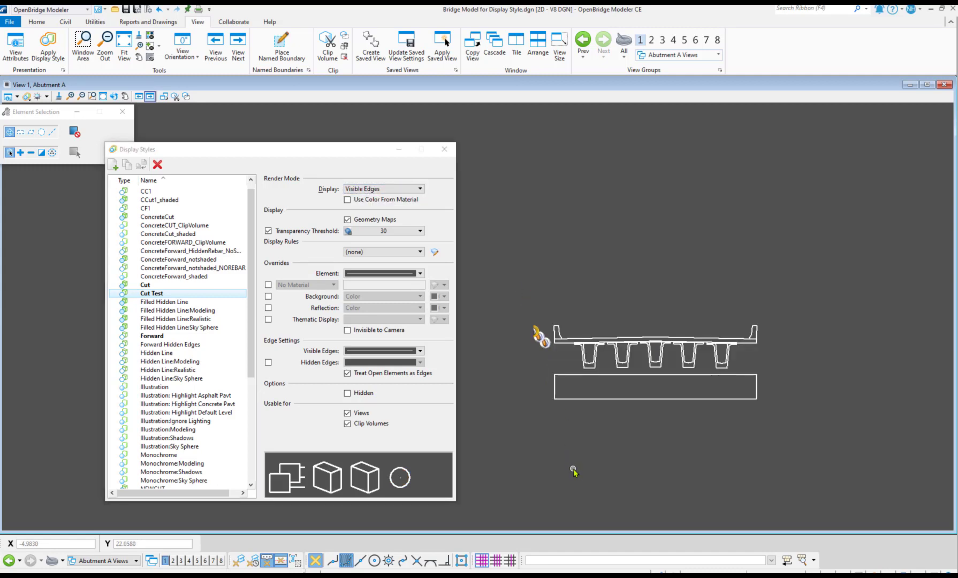
scroll(596, 444, "up", 1)
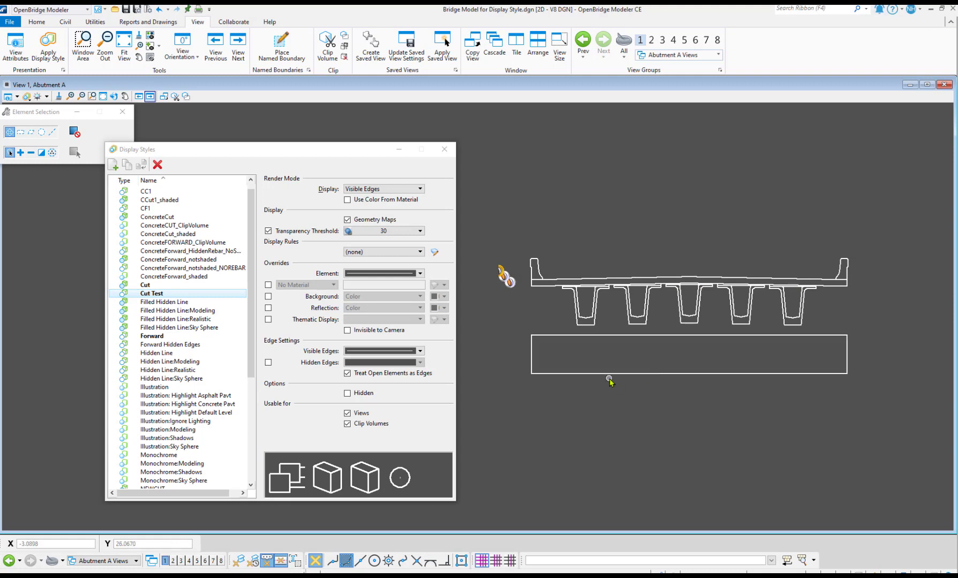
scroll(630, 375, "up", 1)
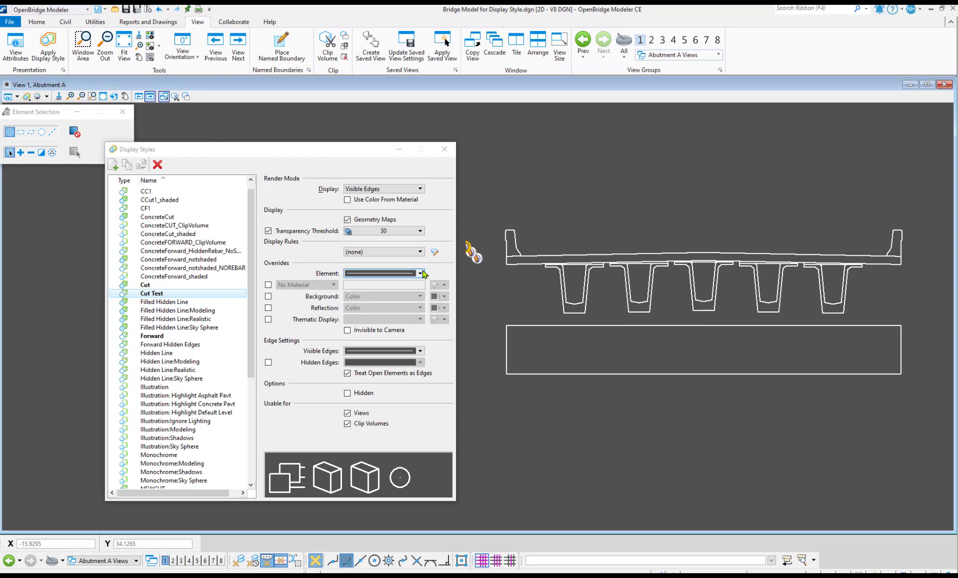
left_click(420, 351)
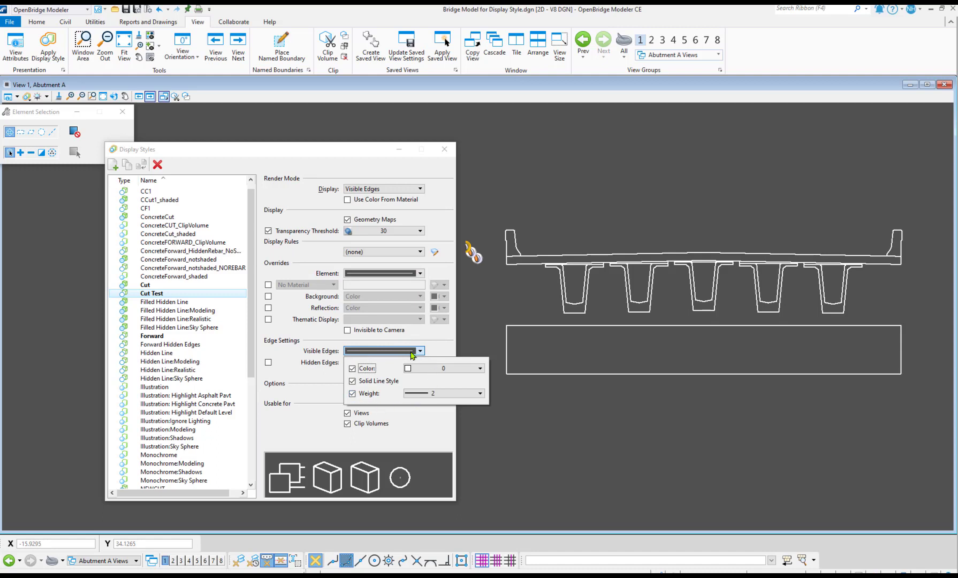
left_click(308, 356)
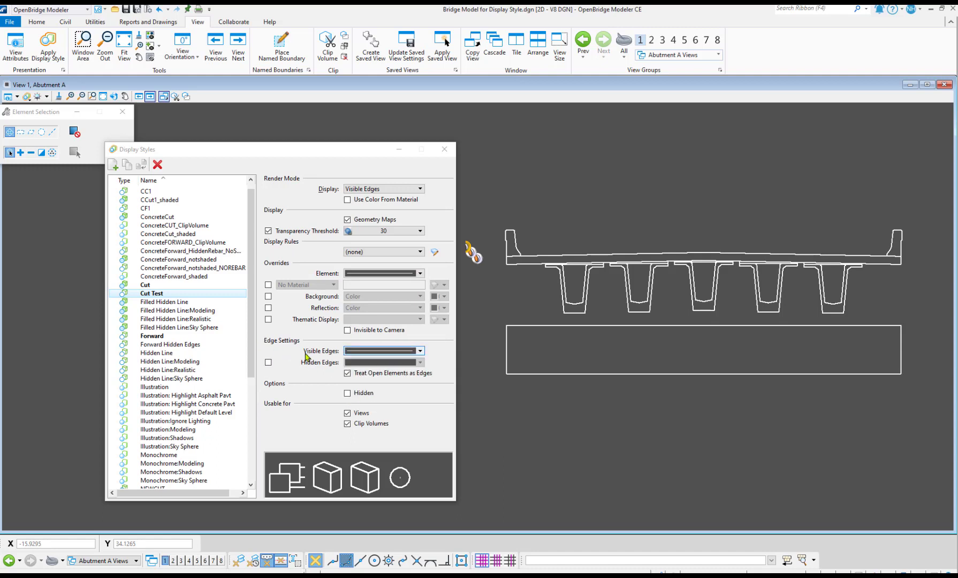
Examine Cut Test's visible edge color, line style and weight overrides and identify the cap in the section view
left_click(421, 351)
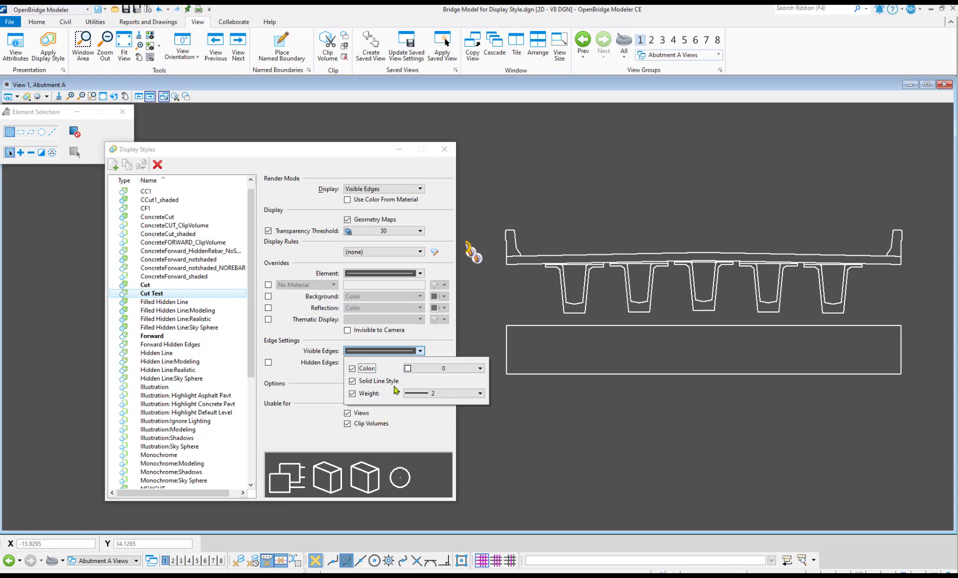
left_click(326, 355)
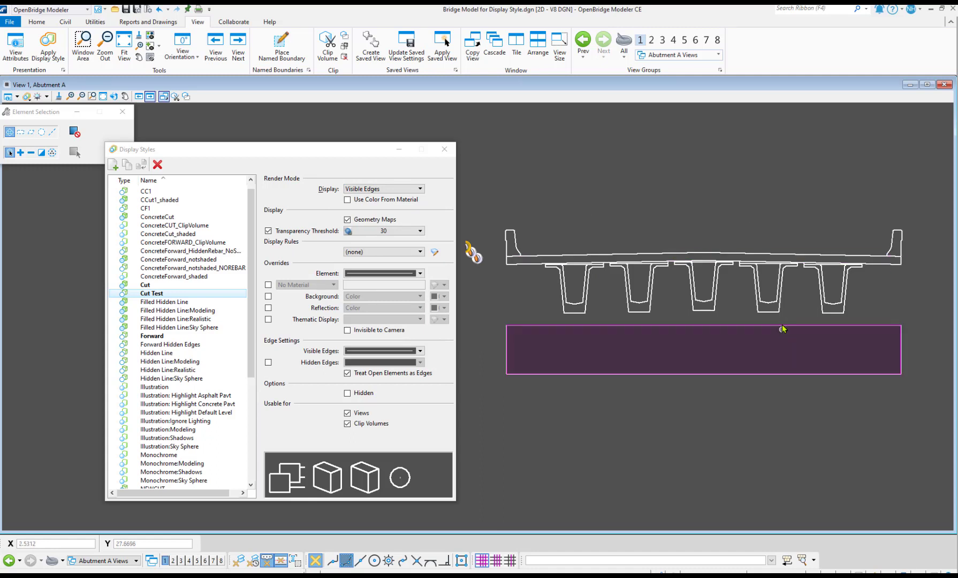
mouse_move(698, 369)
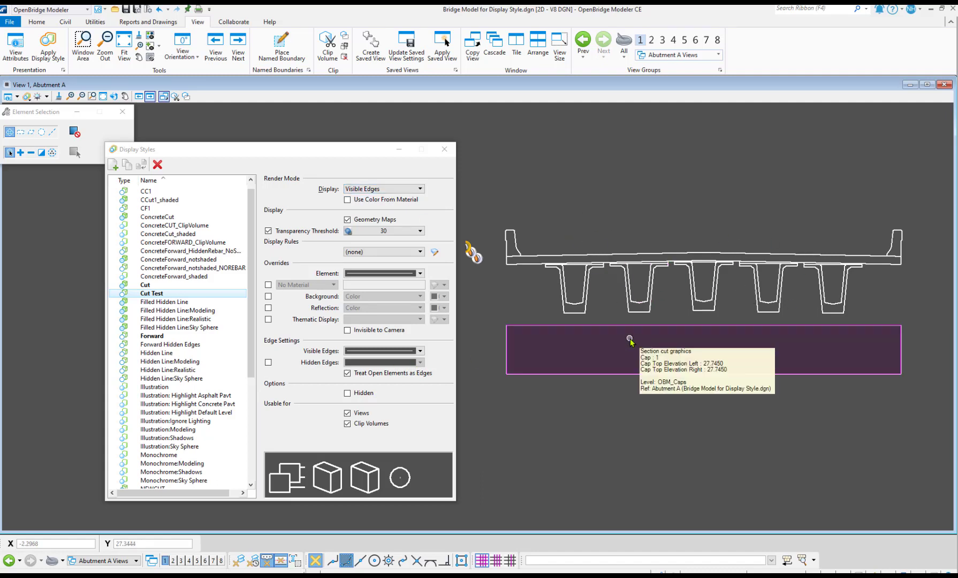
Set Cut Test's display mode to Filled Visible Edges and close the display style definitions
left_click(420, 188)
left_click(369, 216)
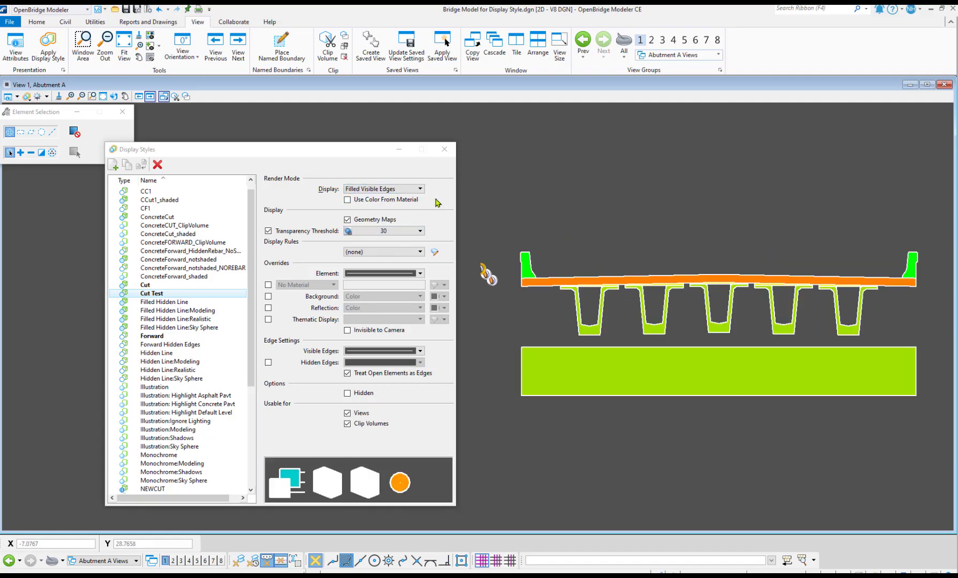
left_click(442, 153)
scroll(295, 299, "down", 1)
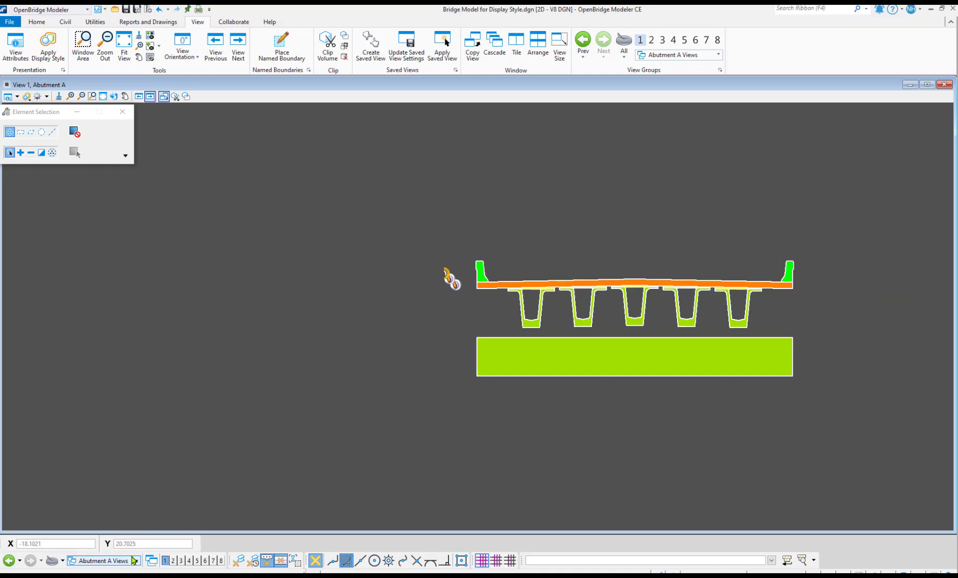
Return to the Default model views and check the extents of the section callout near the bridge's end abutment
left_click(134, 561)
left_click(86, 489)
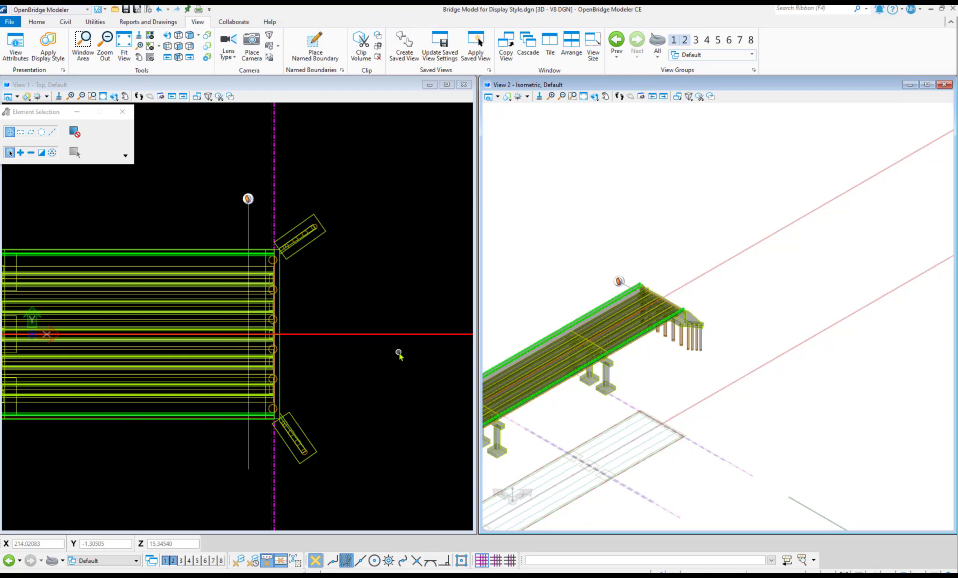
left_click(248, 199)
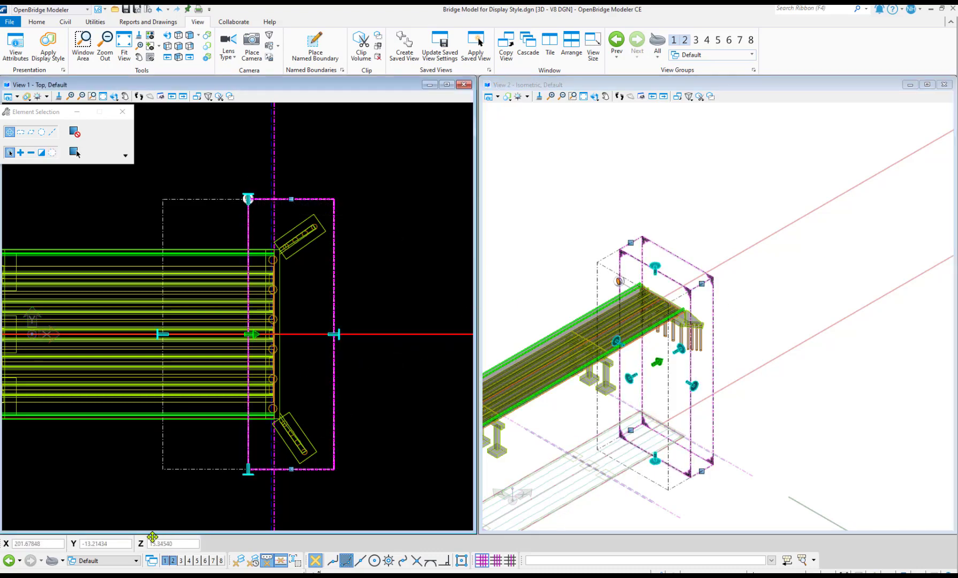
left_click(137, 489)
View the Abutment B sheet, and open the Abutment B drawing views
left_click(136, 561)
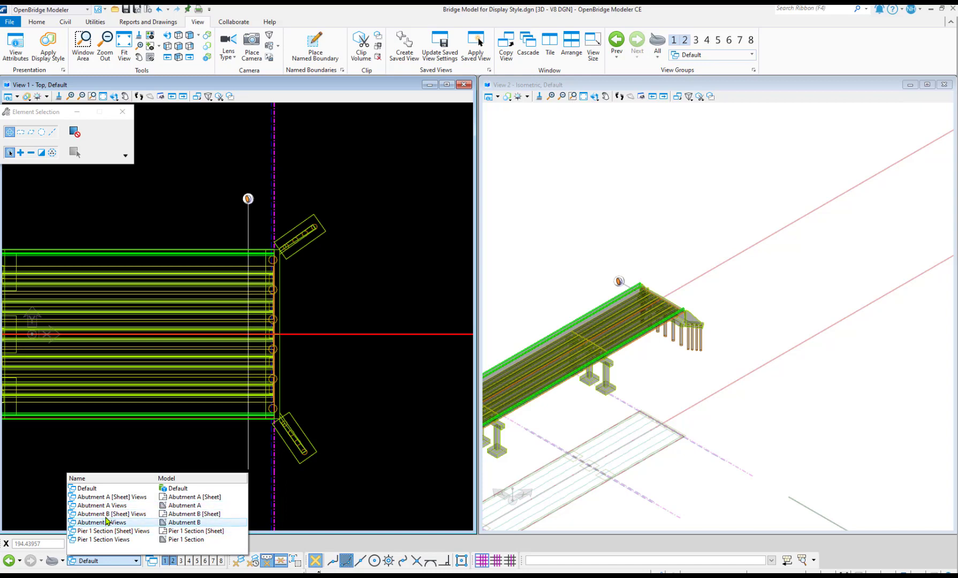
left_click(107, 514)
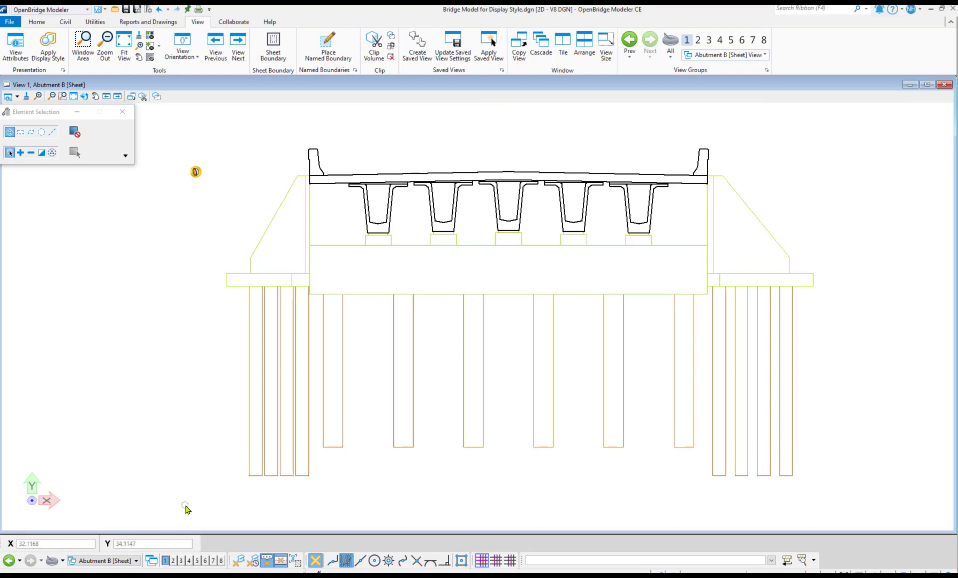
left_click(136, 560)
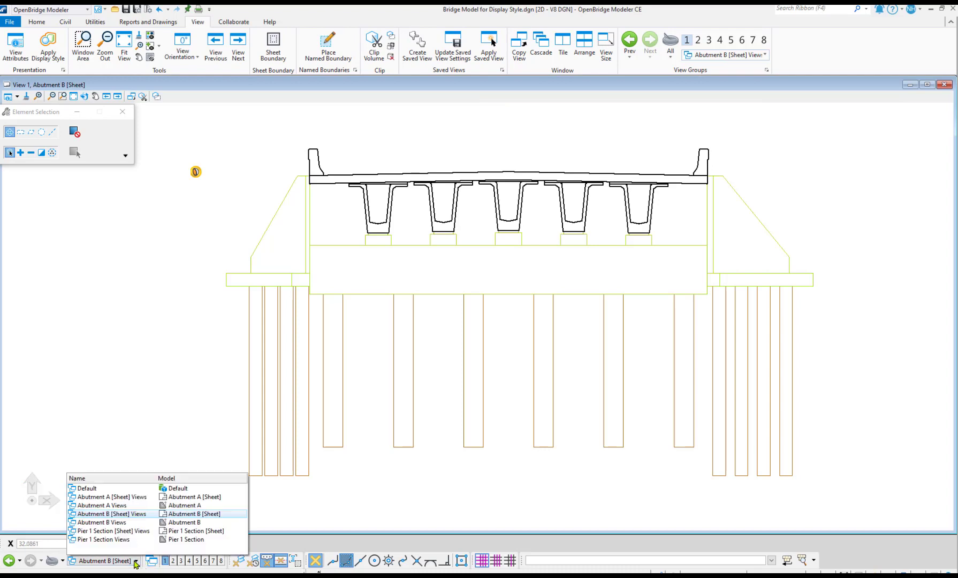
left_click(114, 523)
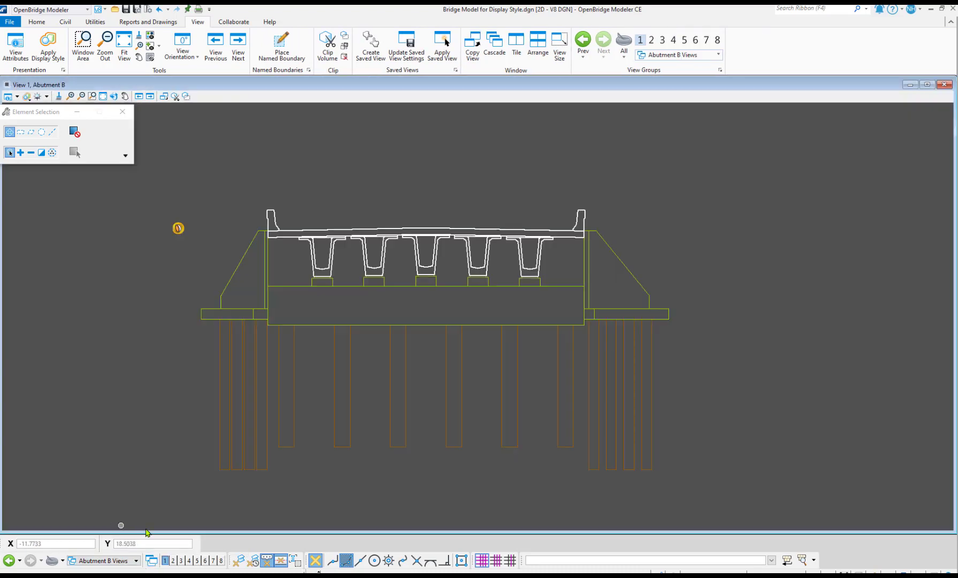
scroll(218, 338, "up", 1)
scroll(320, 240, "down", 1)
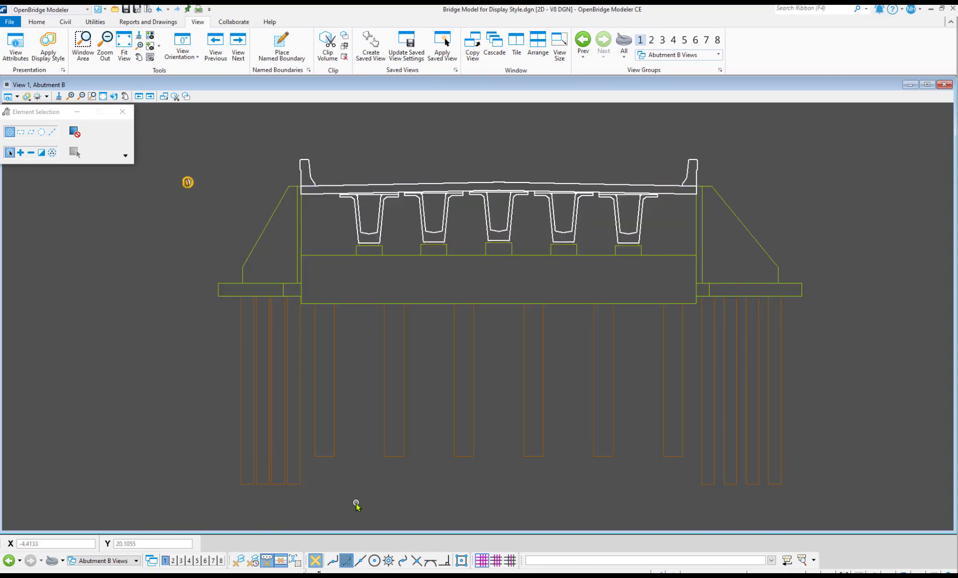
Review the presentation settings of the bridge model reference attached to the Abutment B drawing
left_click(36, 22)
left_click(31, 36)
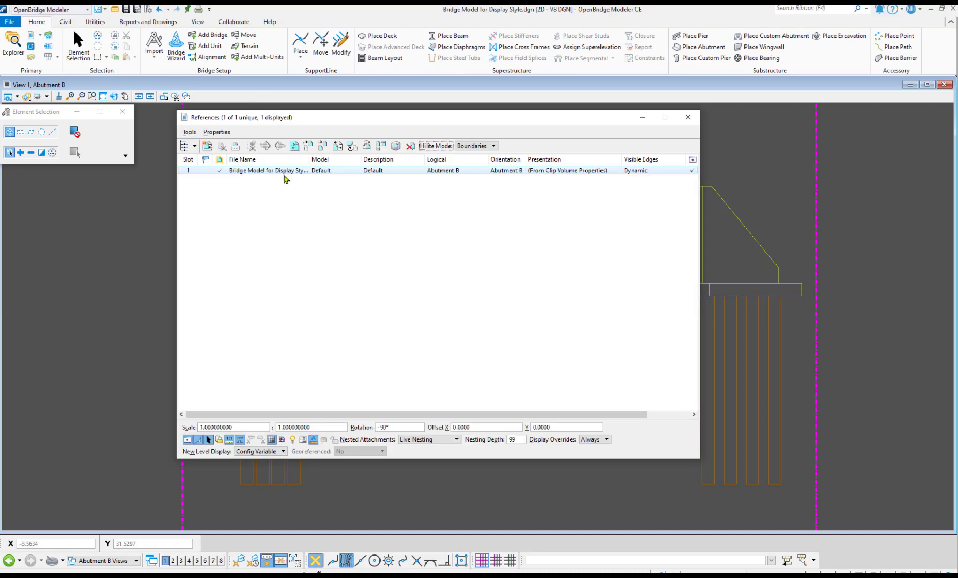
right_click(292, 170)
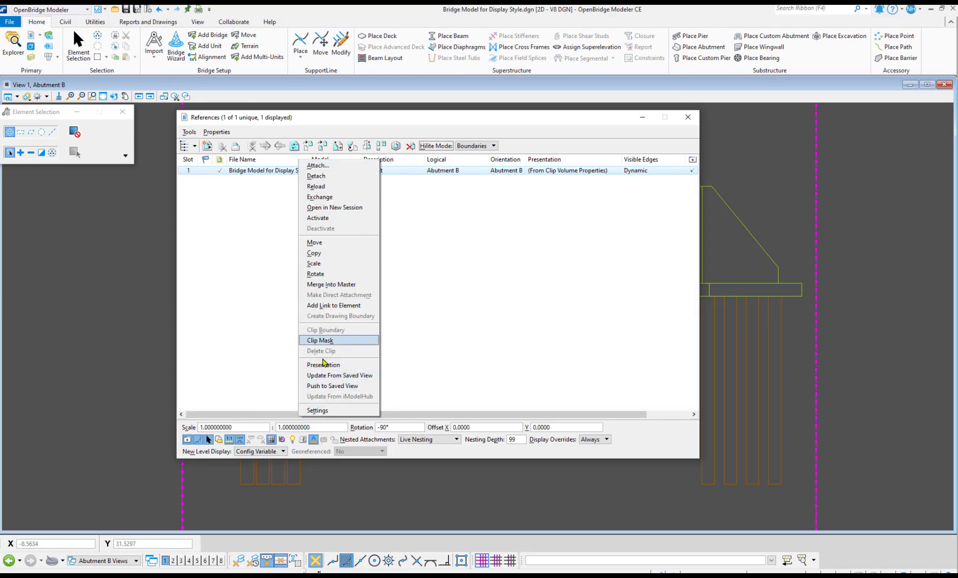
left_click(323, 365)
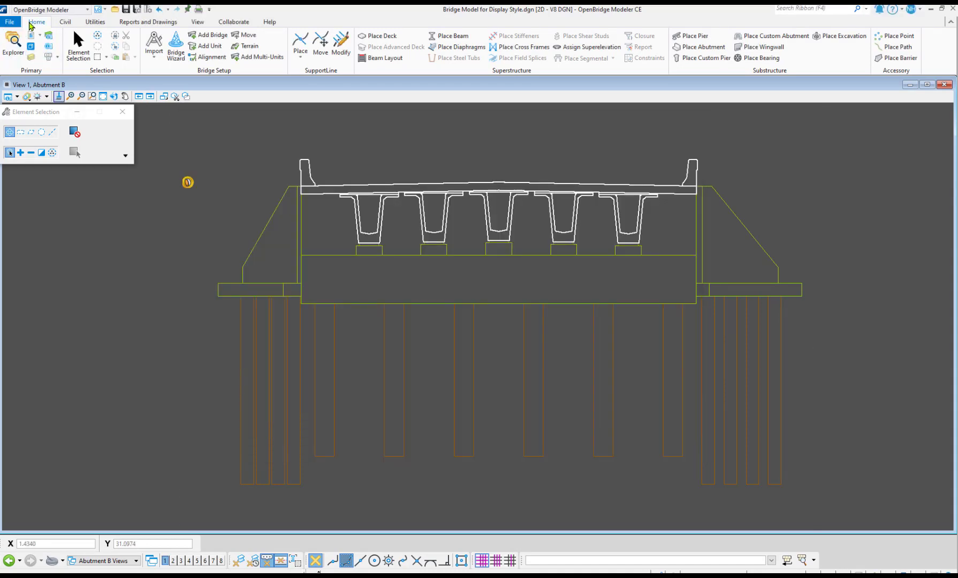
Copy the Forward display style and name the copy Forward Test
left_click(198, 22)
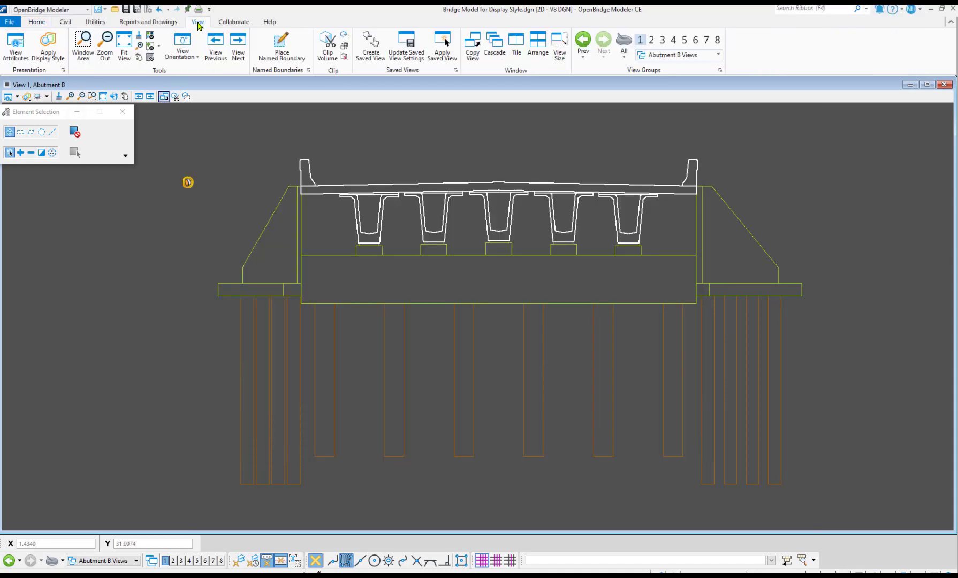
left_click(63, 70)
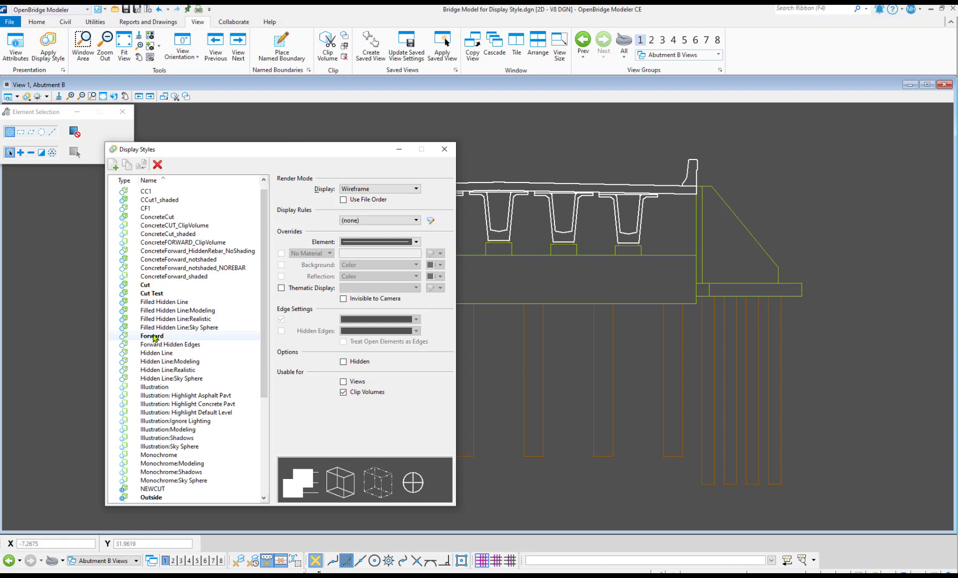
left_click(155, 336)
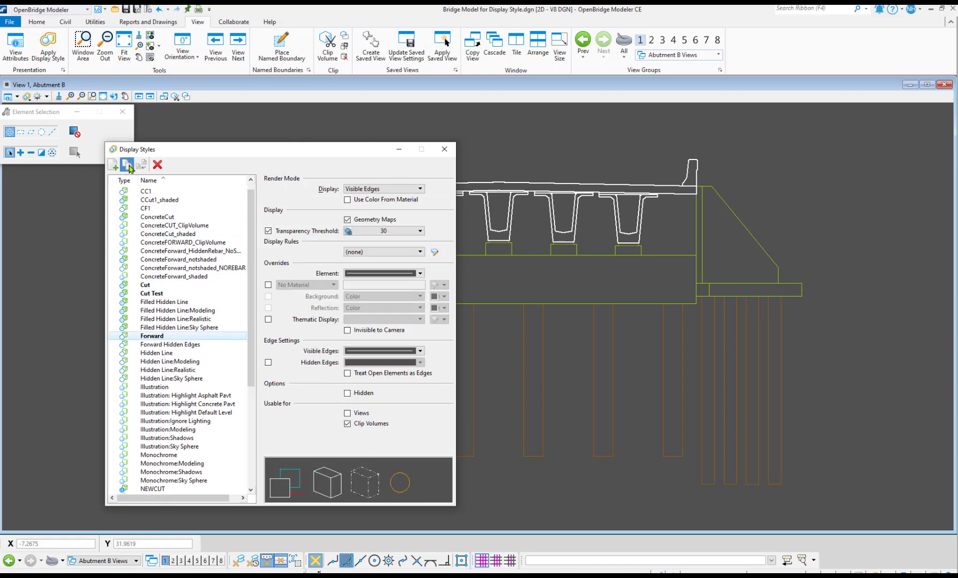
left_click(127, 165)
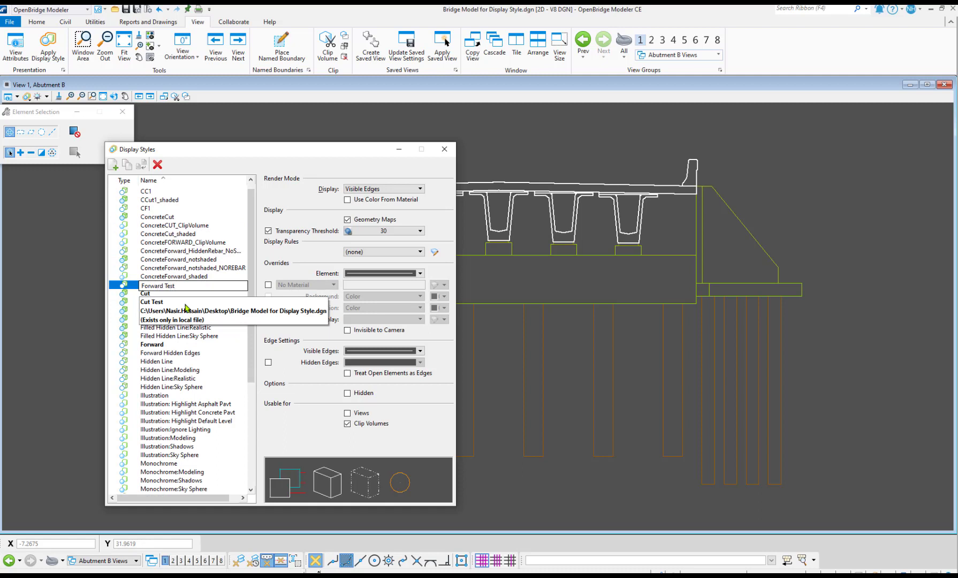
left_click(183, 268)
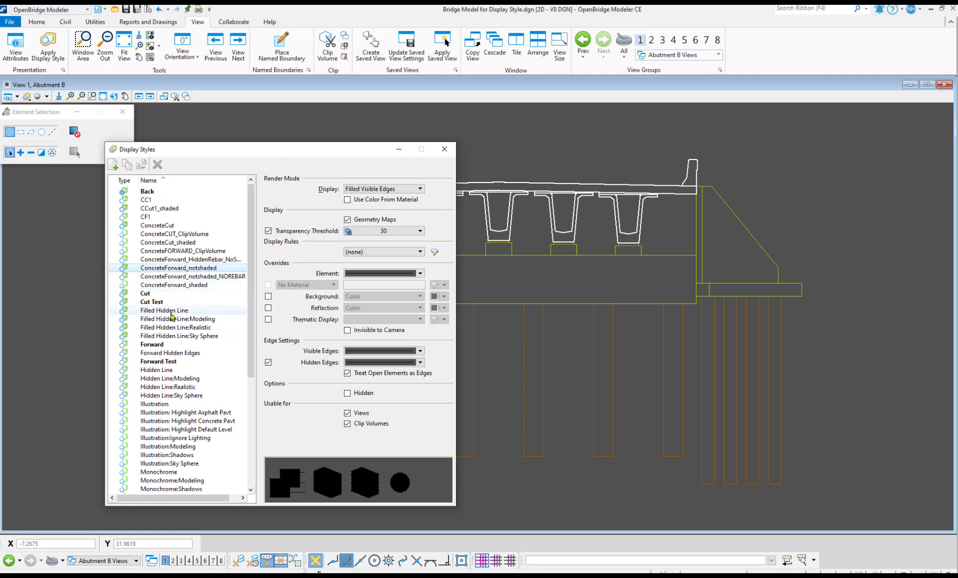
Make the Hidden Line display style usable for clip volumes and close the display style definitions
left_click(165, 370)
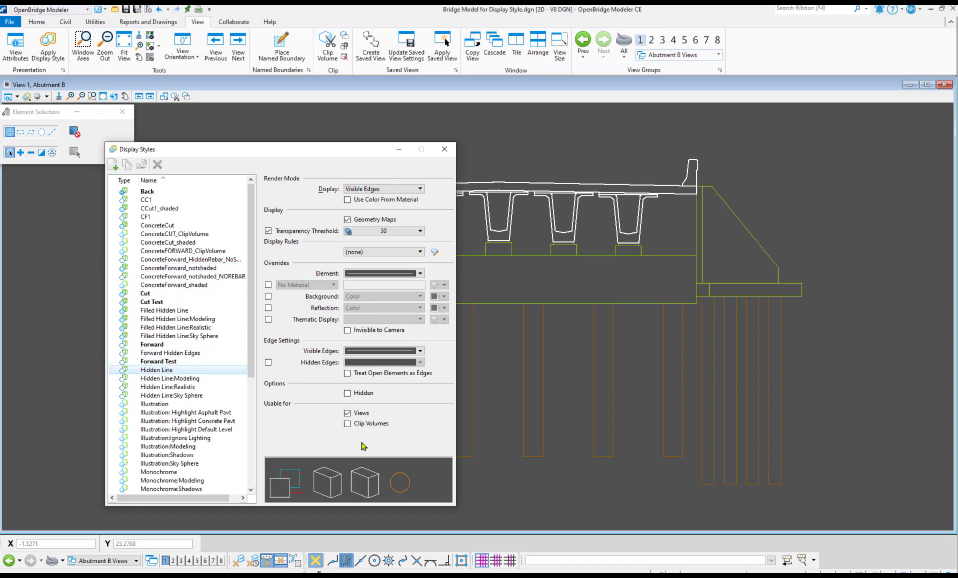
left_click(347, 424)
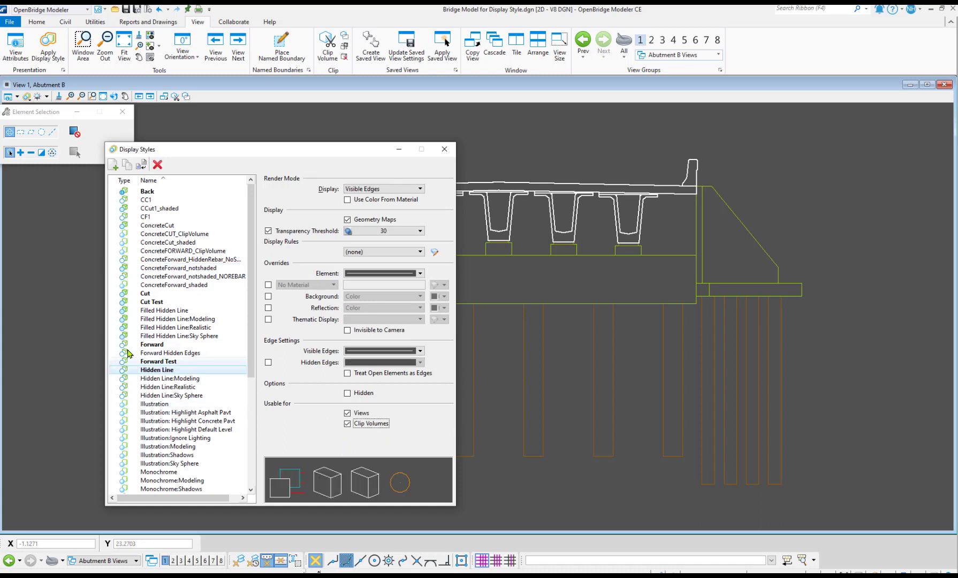
left_click(444, 149)
scroll(428, 152, "down", 3)
scroll(409, 135, "up", 1)
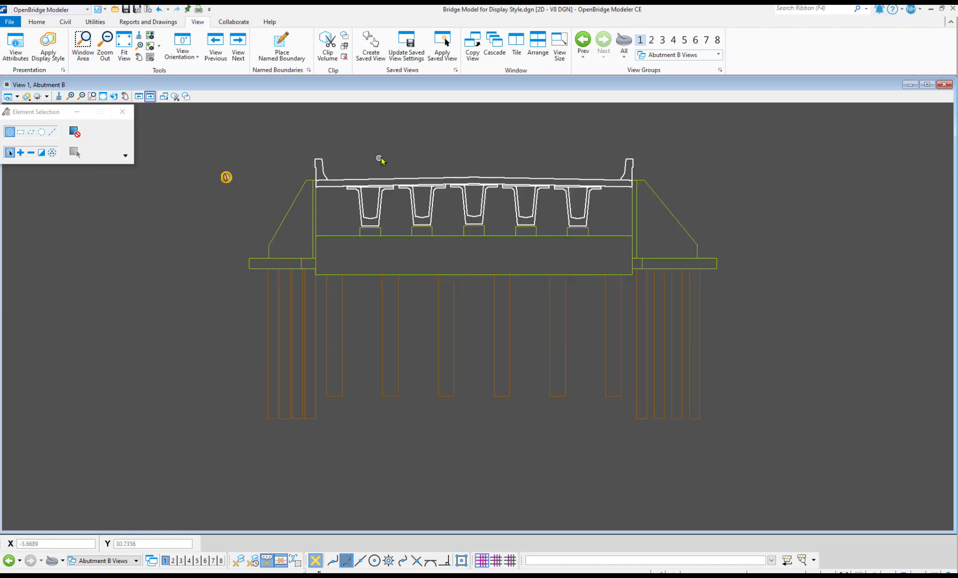
In the Abutment B reference's presentation settings, set the forward clip volume display style to Forward Test
left_click(46, 20)
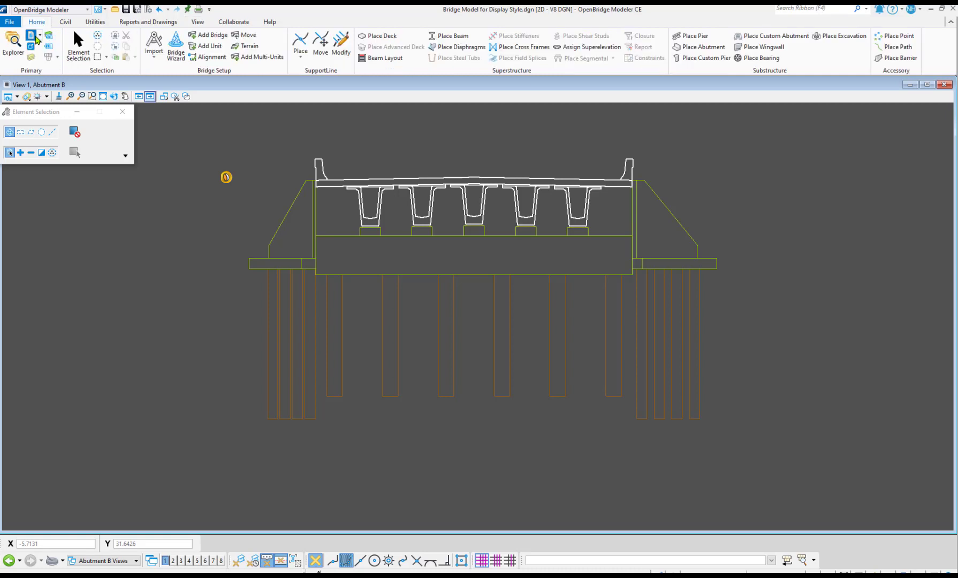
left_click(32, 35)
right_click(410, 167)
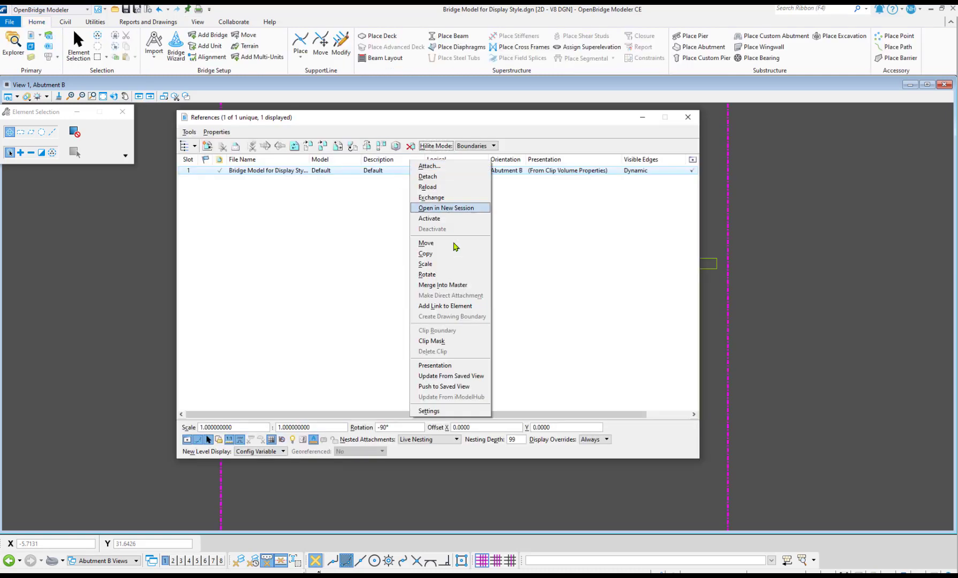
left_click(448, 365)
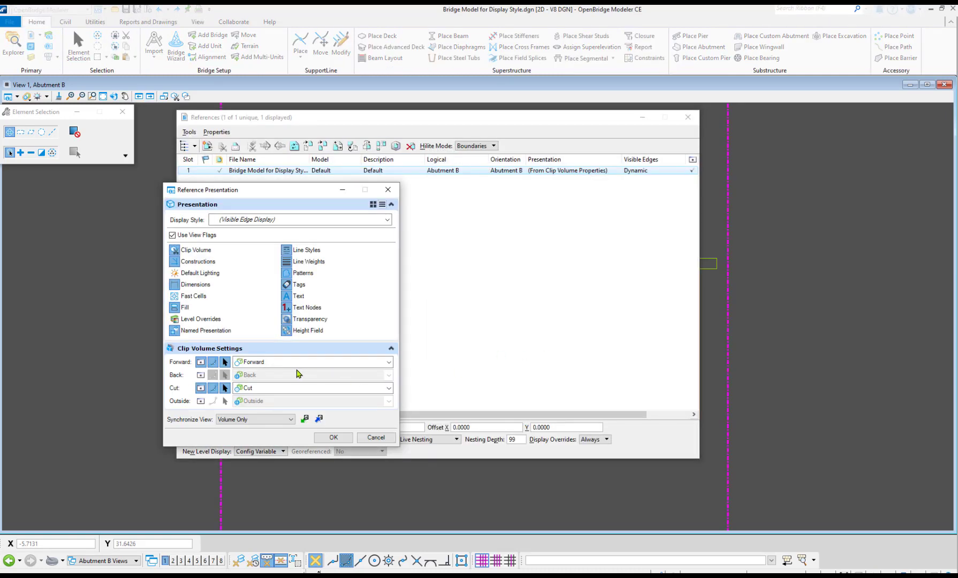
left_click(386, 363)
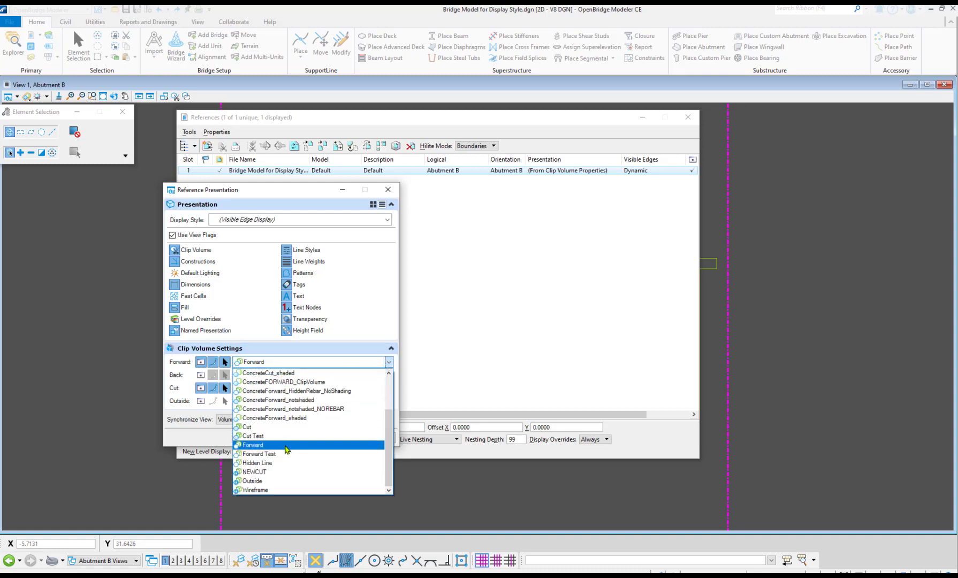
left_click(288, 454)
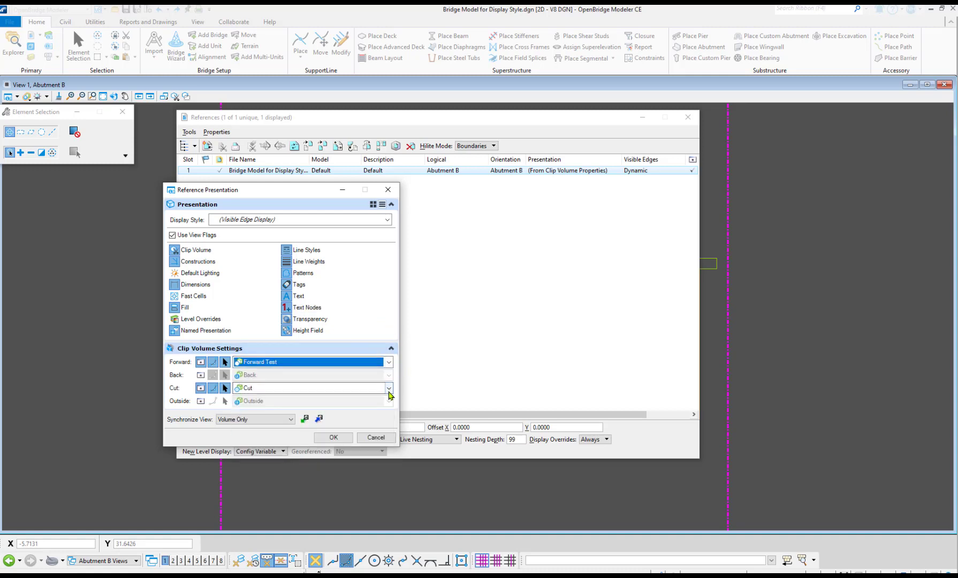
Set the reference's cut display style to Cut Test, apply the presentation and close the references
left_click(388, 387)
left_click(278, 461)
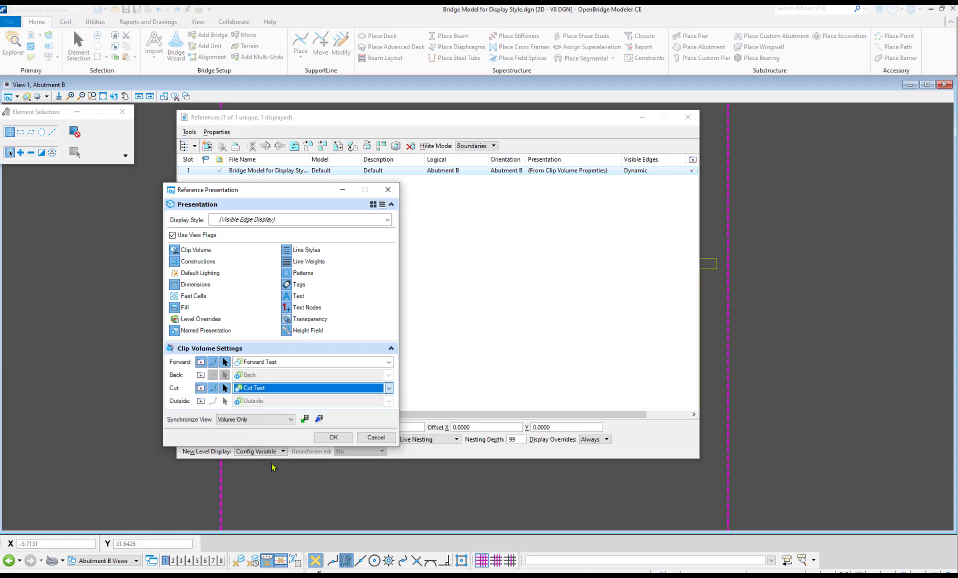
left_click(318, 419)
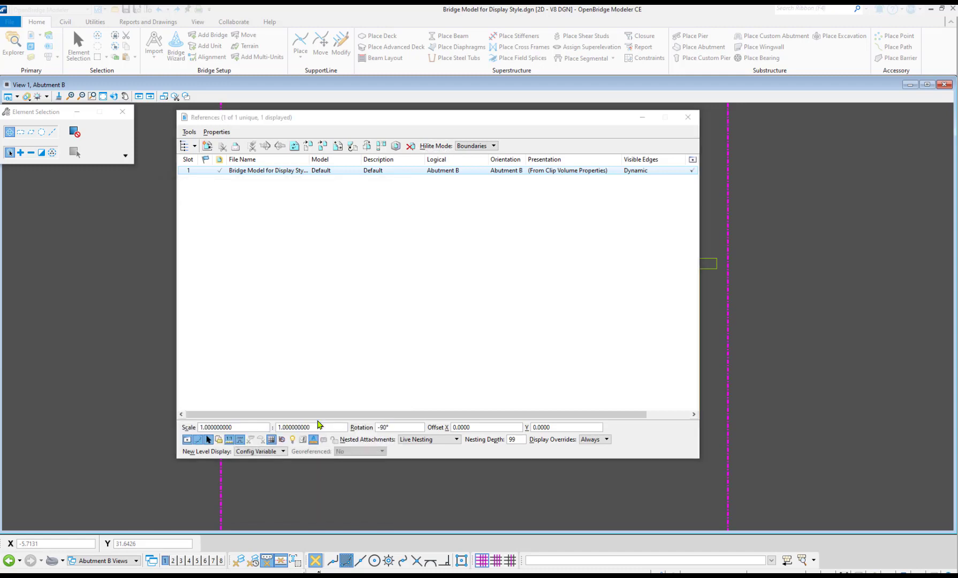
left_click(689, 118)
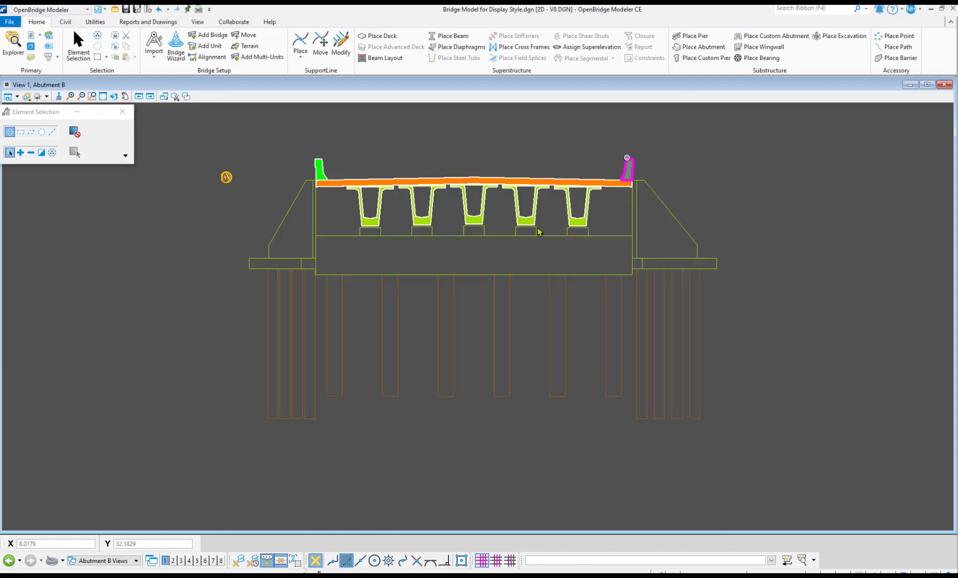
Inspect how the deck, beams, barriers, abutment and piles display in the Abutment B section
scroll(527, 228, "down", 2)
scroll(600, 209, "up", 3)
scroll(396, 273, "down", 2)
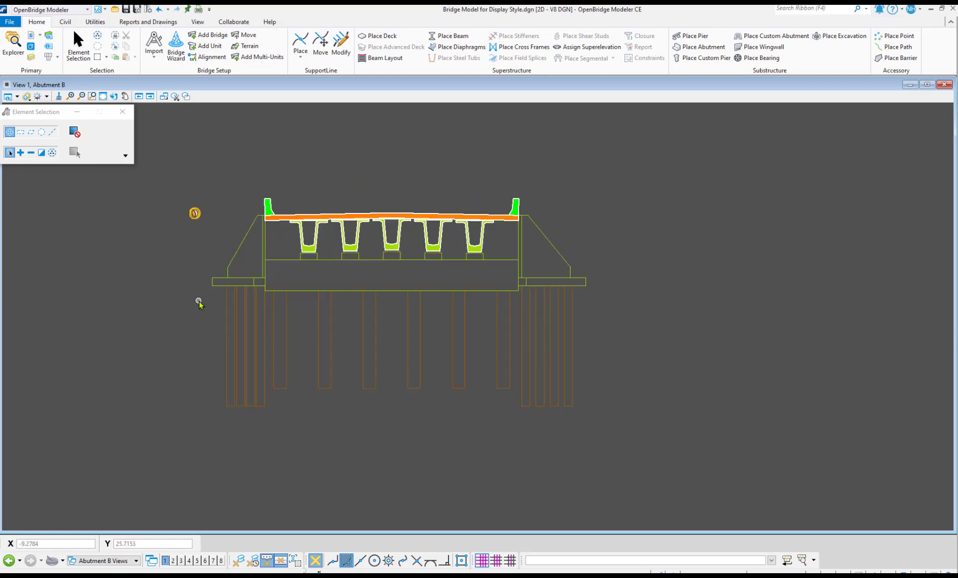
scroll(277, 350, "up", 1)
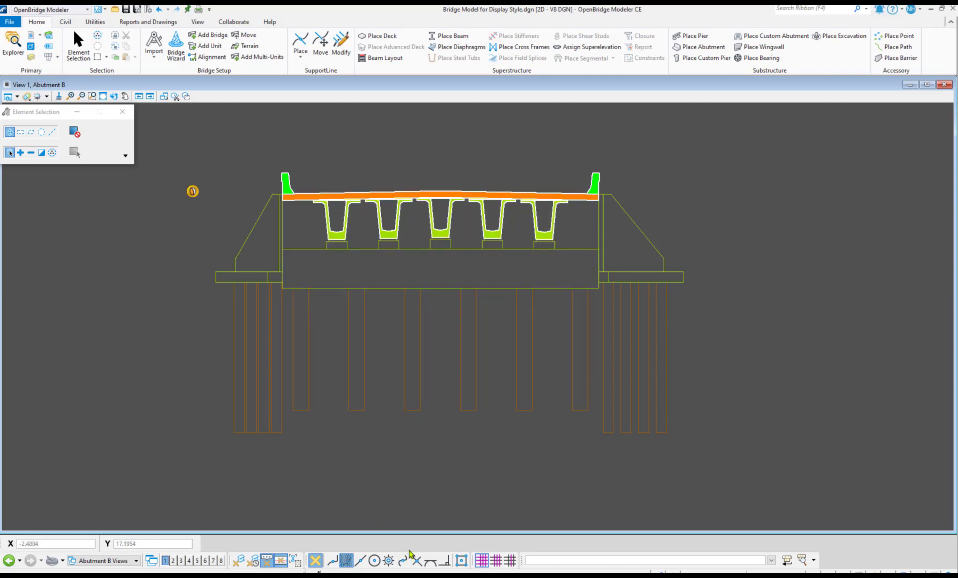
scroll(341, 198, "up", 1)
scroll(340, 198, "up", 1)
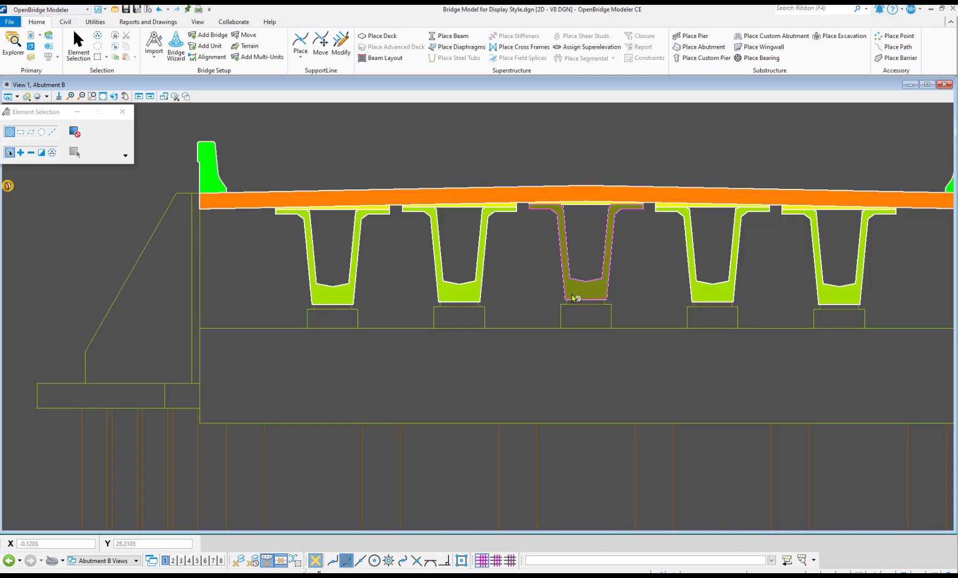
scroll(380, 227, "down", 3)
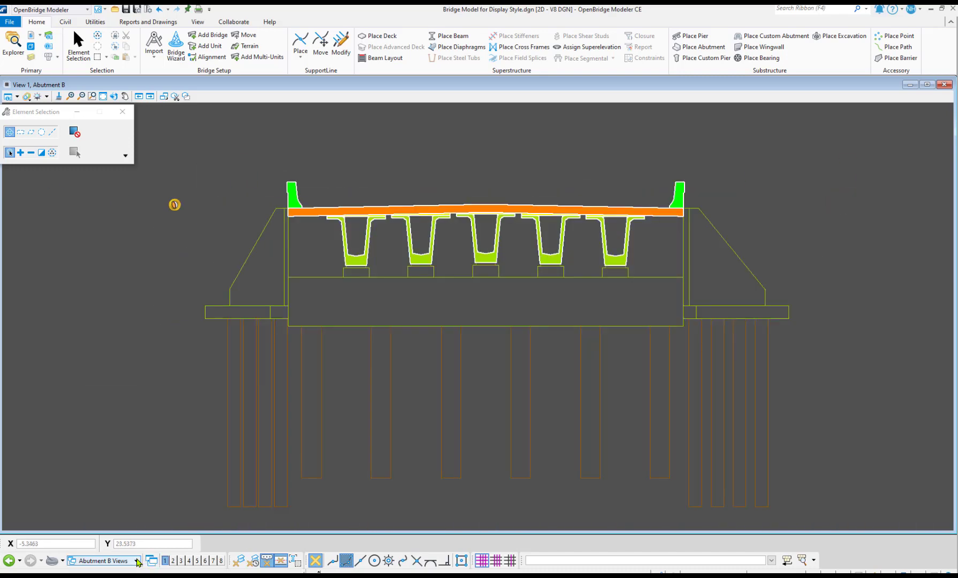
Switch to the Default view group and display the Abutment B model in View 2
left_click(137, 561)
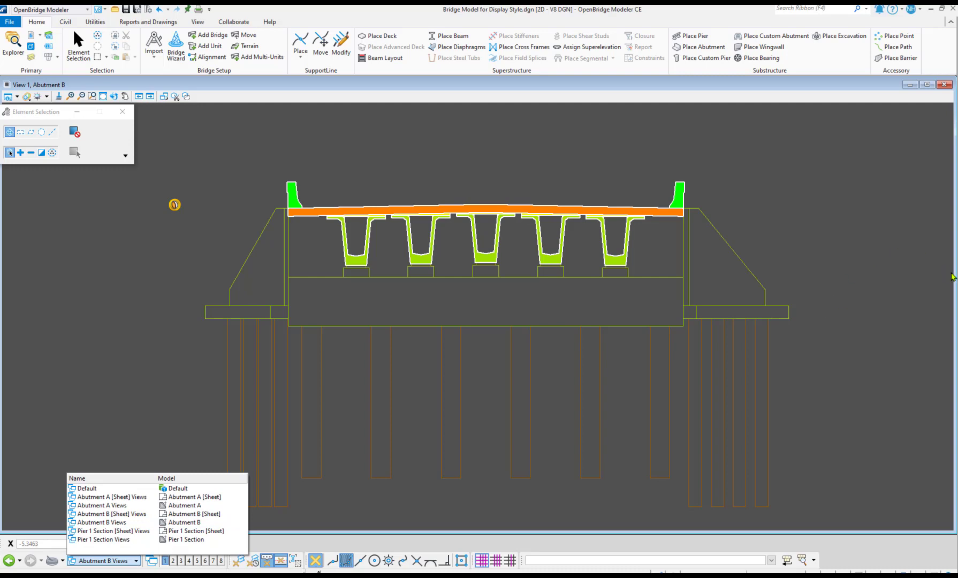
left_click(87, 488)
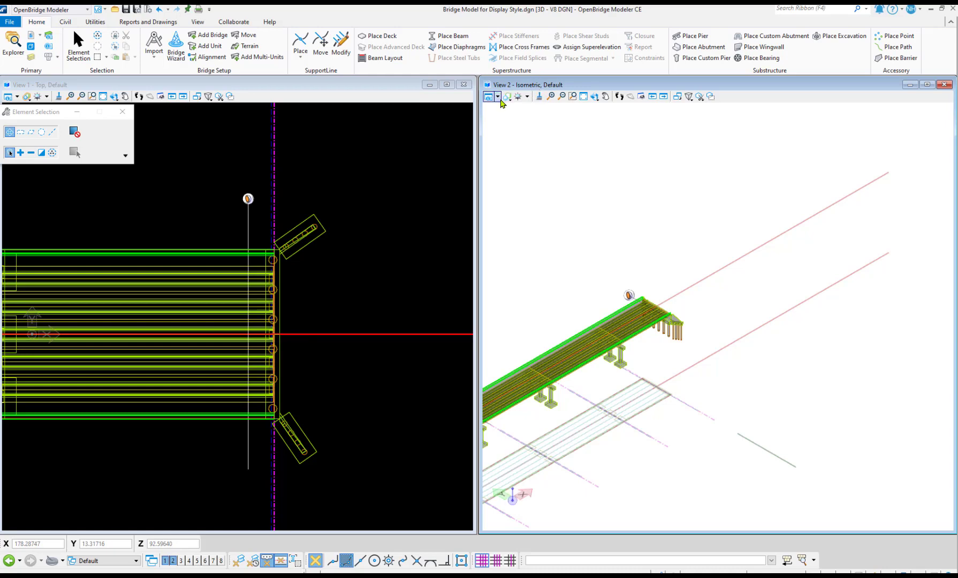
left_click(498, 97)
left_click(498, 98)
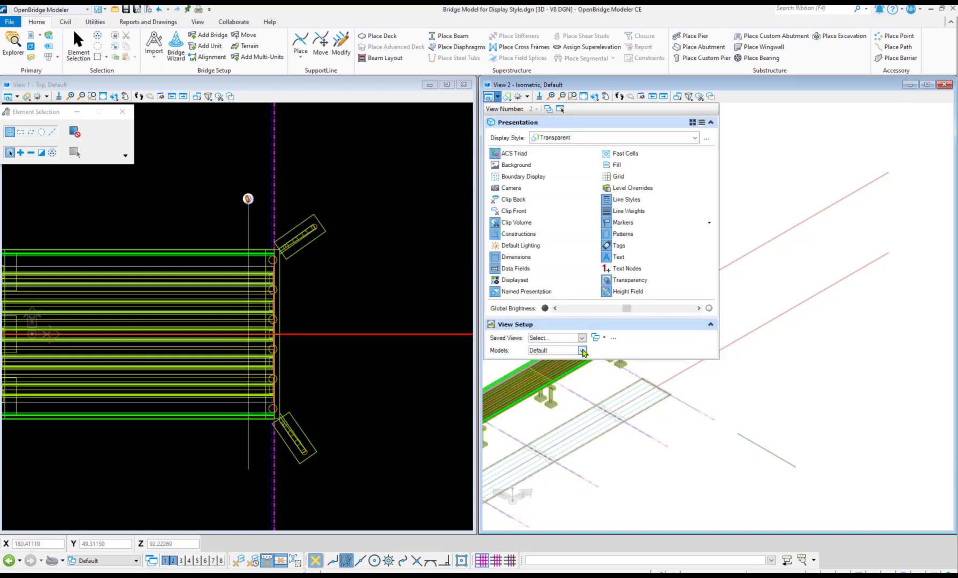
left_click(582, 351)
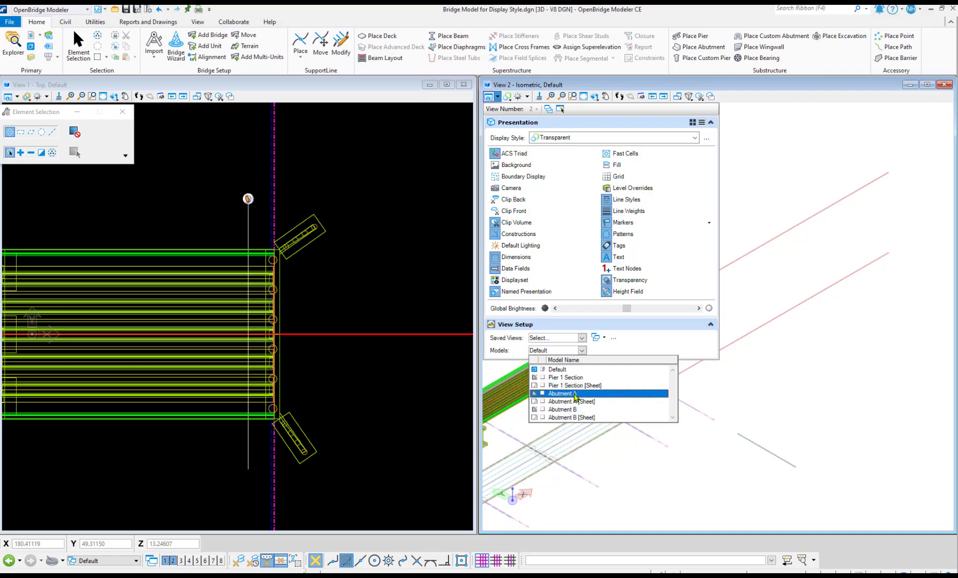
left_click(574, 410)
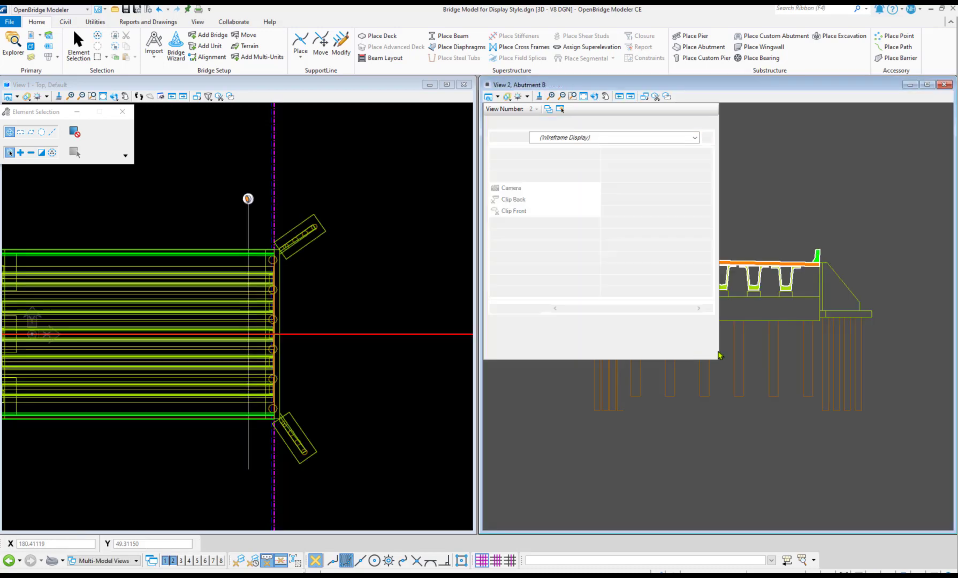
scroll(789, 368, "up", 2)
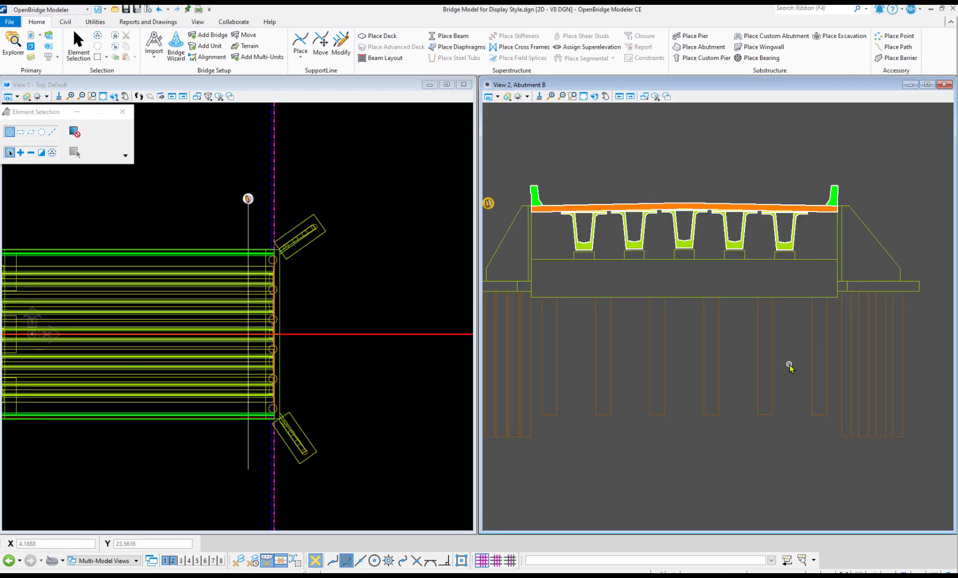
Narrow the View 1 plan window and widen the View 2 Abutment B window to fill the freed space
left_click_drag(476, 459, 296, 457)
scroll(35, 375, "down", 3)
scroll(207, 332, "up", 4)
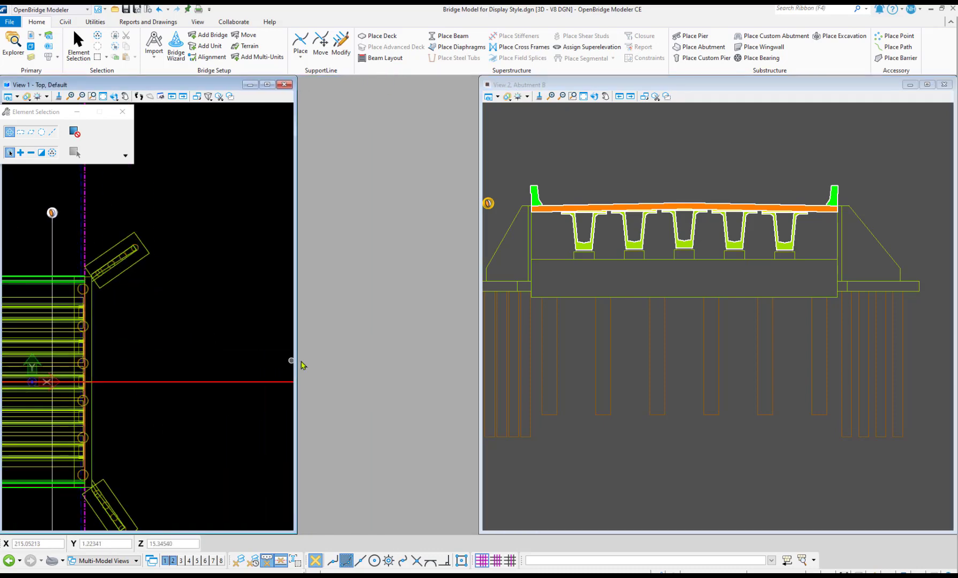
left_click_drag(296, 357, 186, 357)
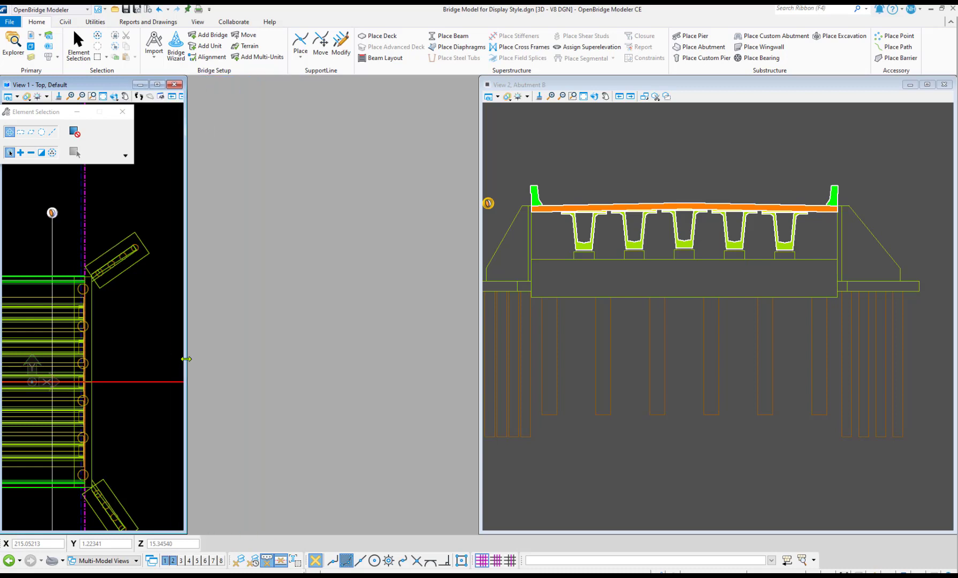
left_click_drag(479, 348, 210, 348)
scroll(332, 302, "up", 2)
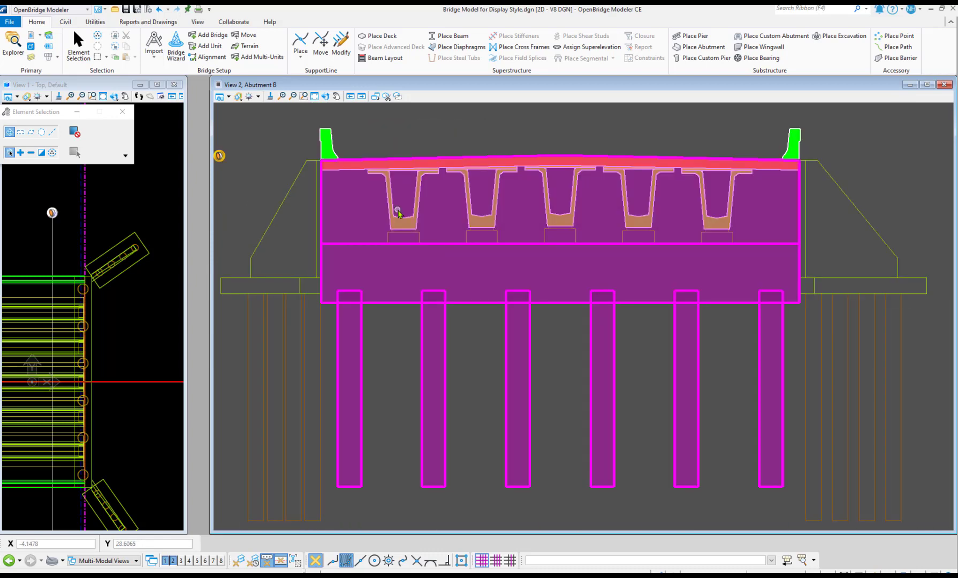
Open the display style definitions, review Cut Test, and select Forward Test with the Abutment B section in view
left_click(198, 22)
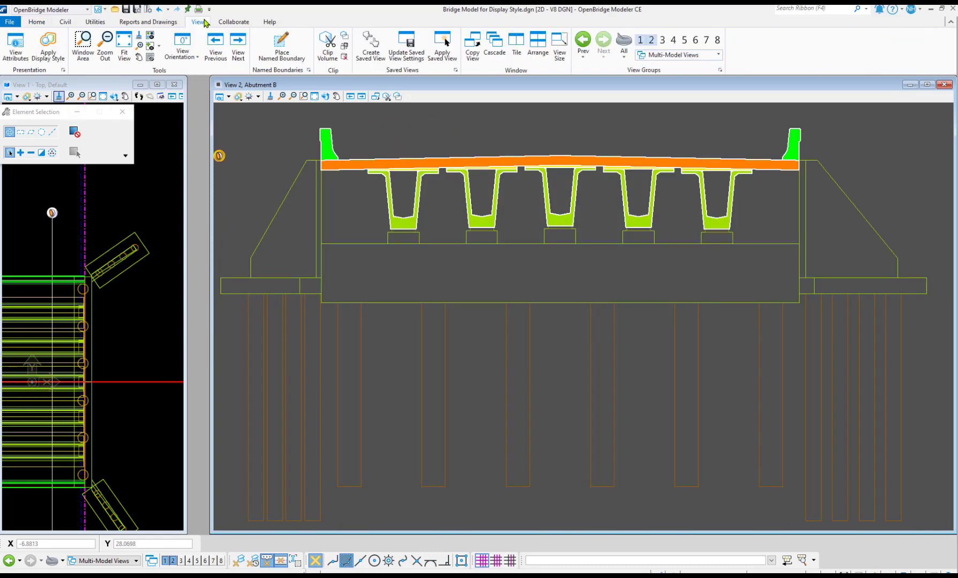
left_click(63, 71)
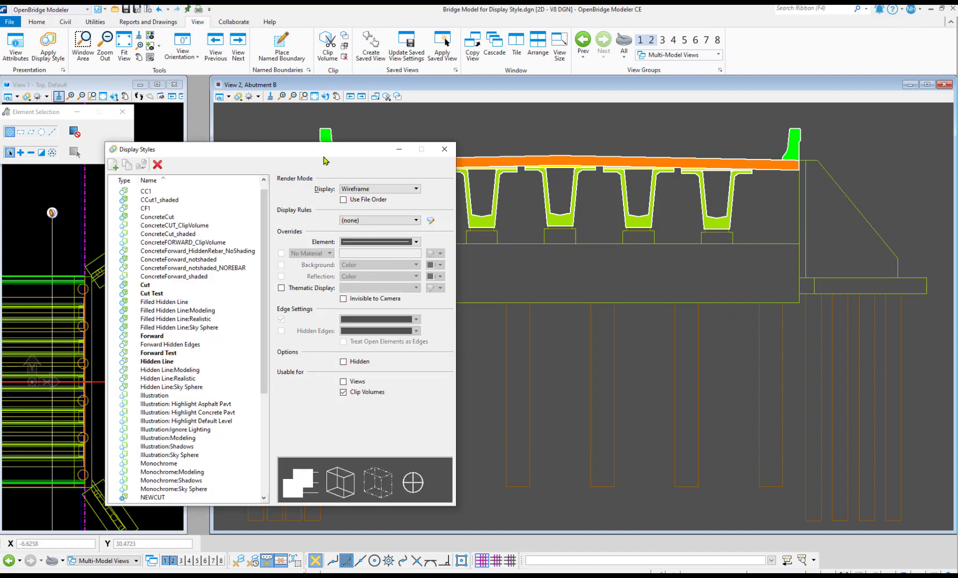
left_click(155, 295)
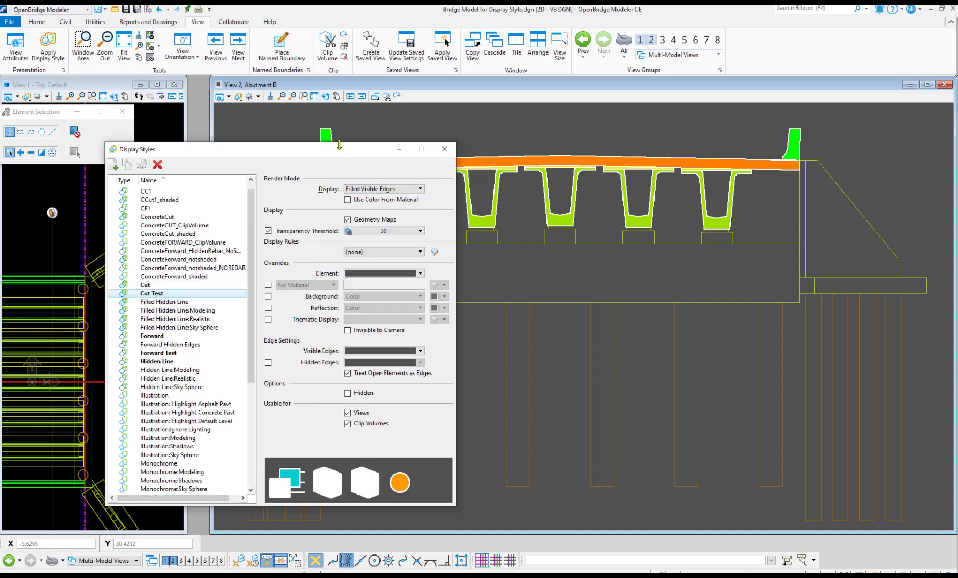
left_click_drag(340, 151, 260, 130)
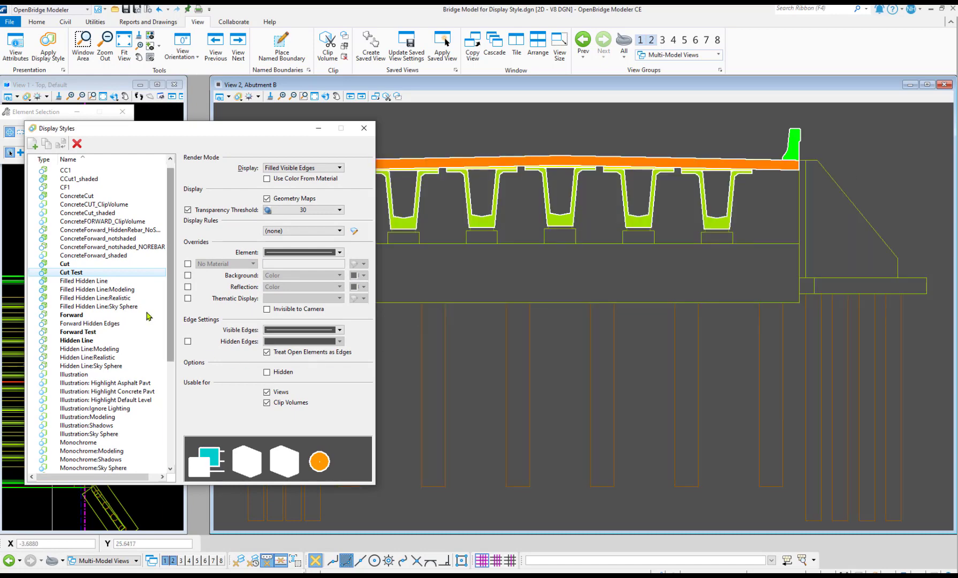
left_click(91, 332)
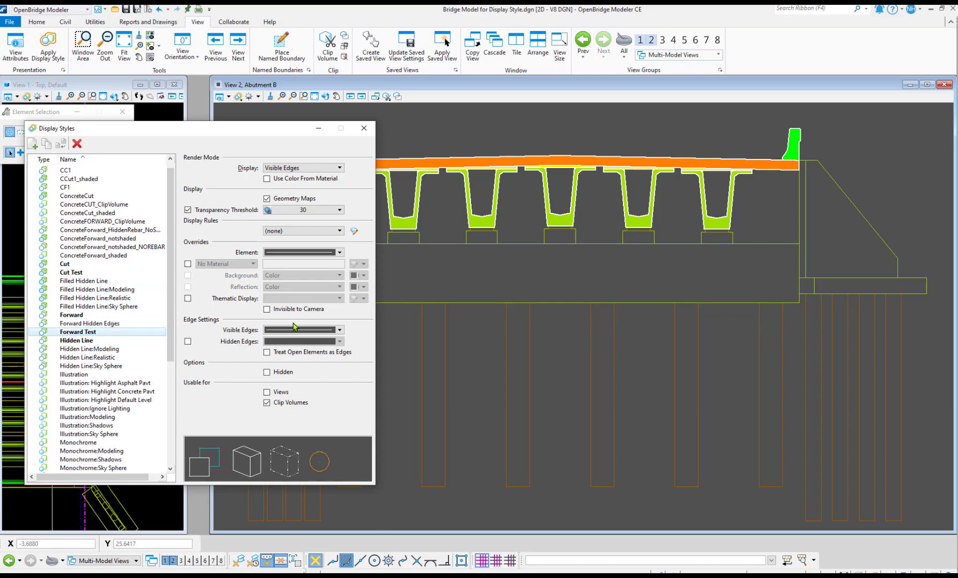
scroll(690, 289, "down", 3)
scroll(592, 327, "up", 2)
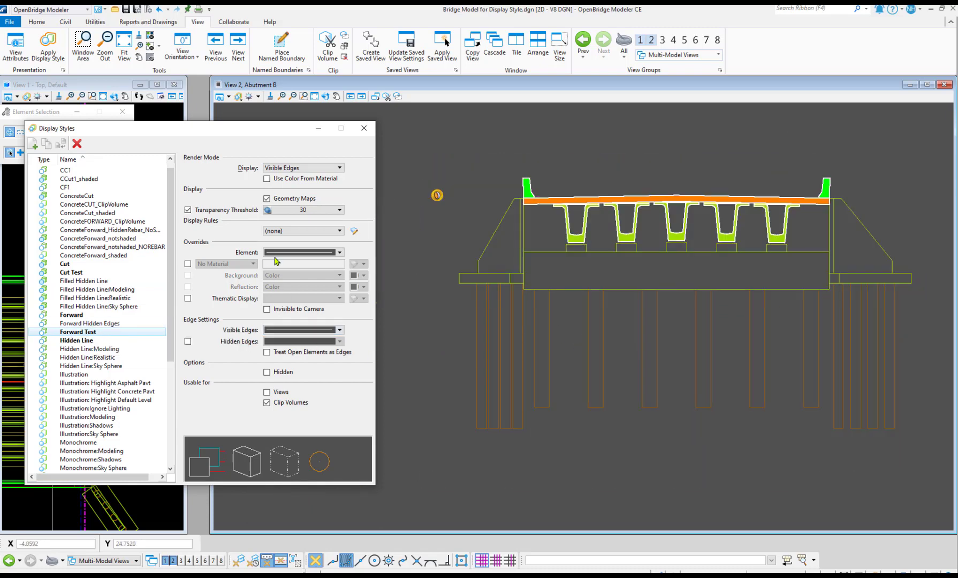
Examine the element override and visible edge options of the Forward Test display style
left_click(340, 252)
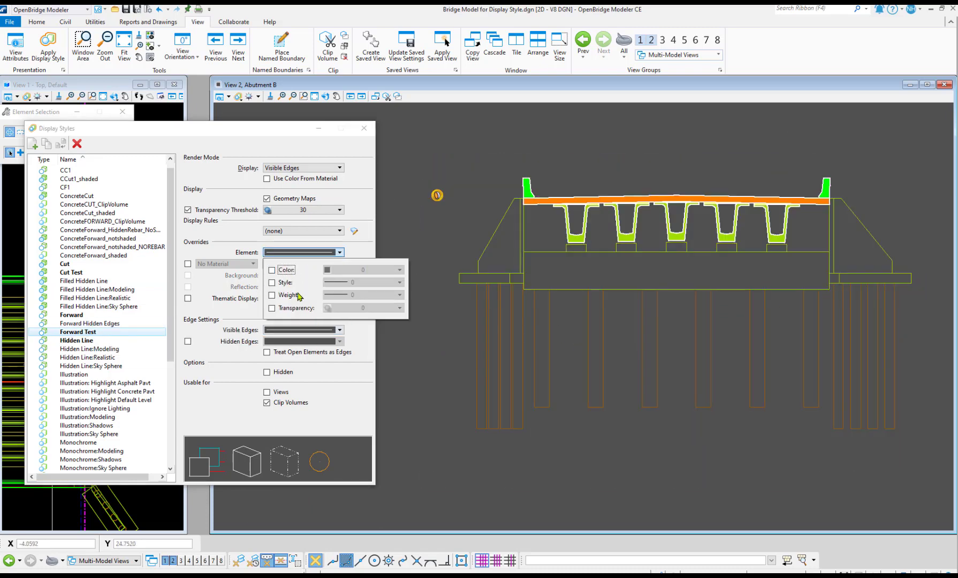
left_click(494, 260)
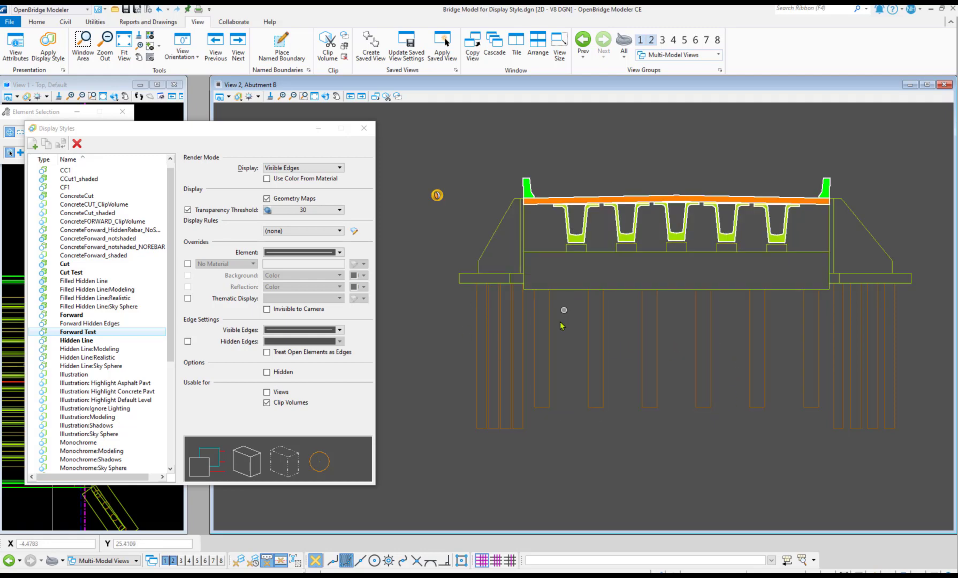
left_click(340, 330)
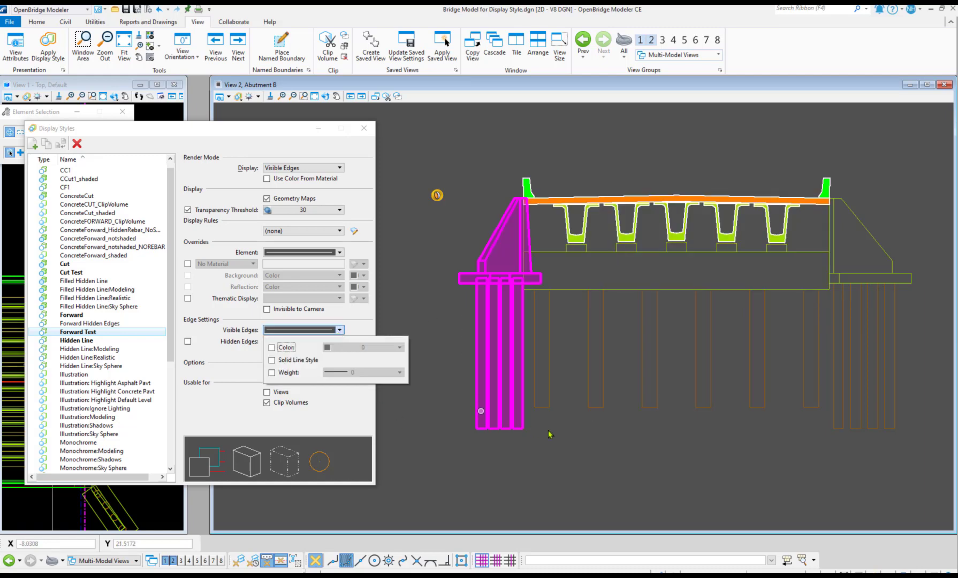
left_click(435, 312)
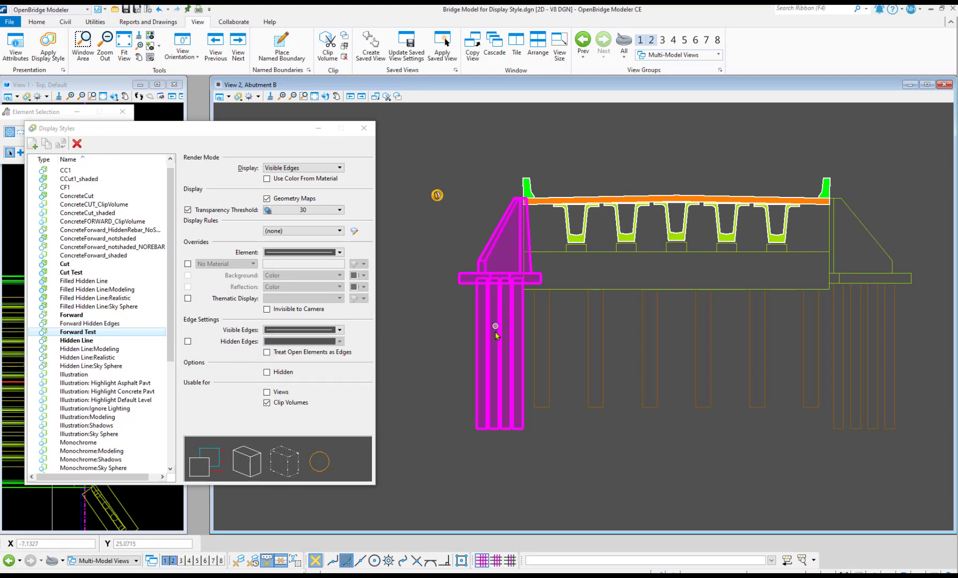
left_click(340, 330)
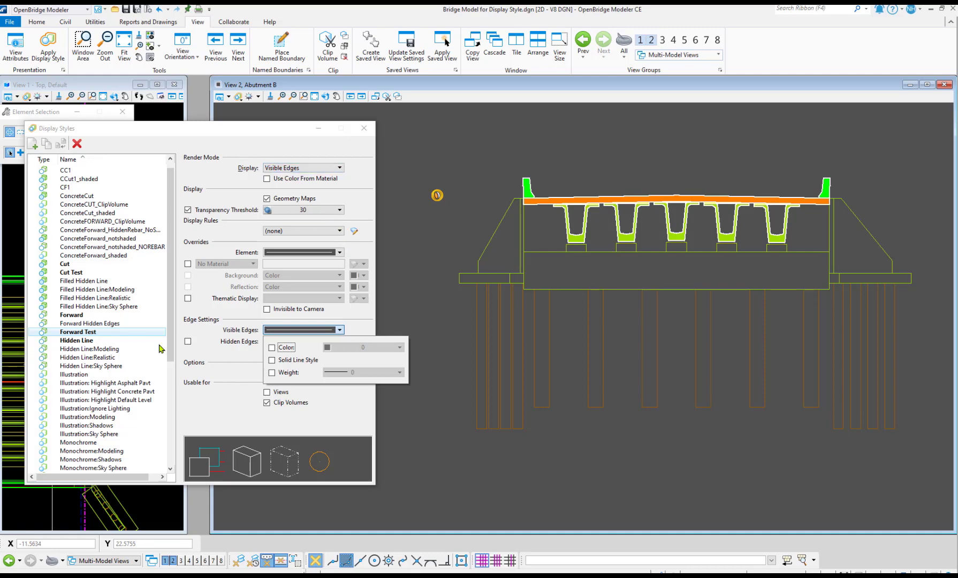
left_click(361, 320)
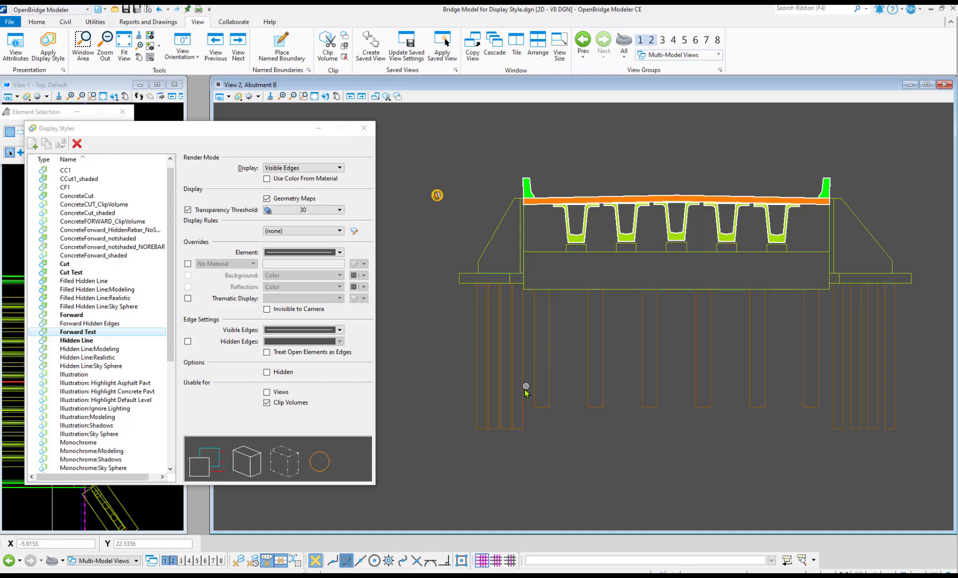
Override Forward Test's visible edges with color 0, weight 0 and a solid line style
left_click(341, 331)
left_click(340, 331)
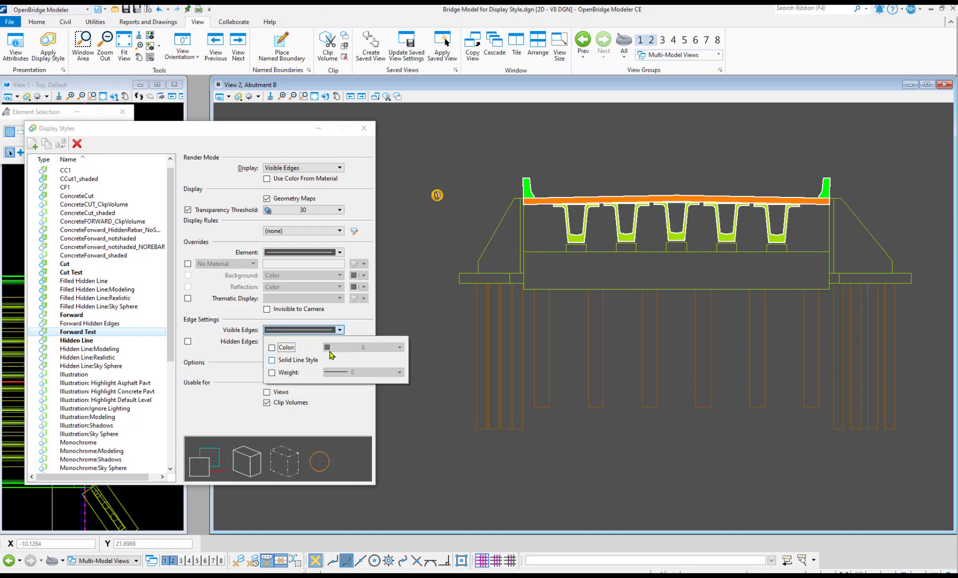
left_click(272, 347)
left_click(272, 373)
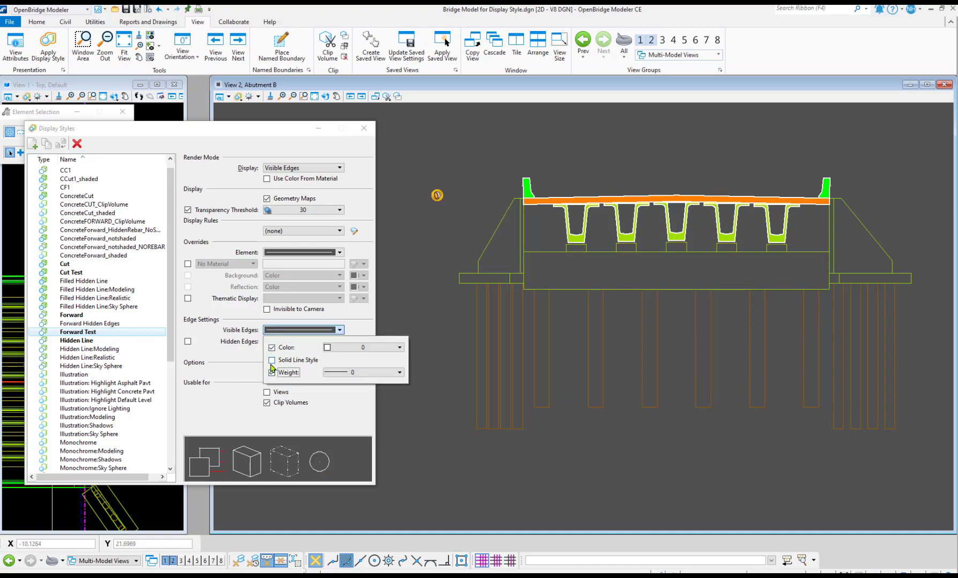
left_click(271, 360)
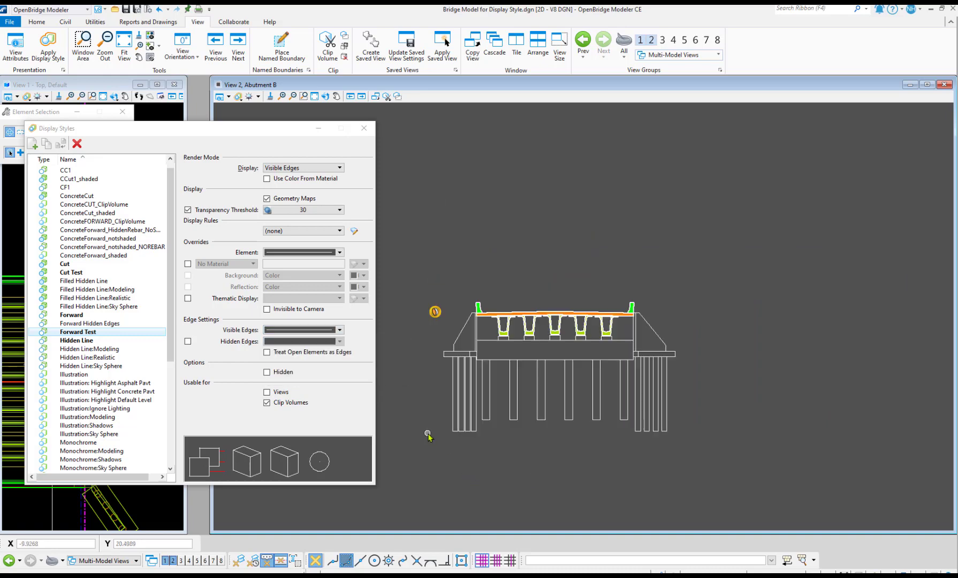
left_click(341, 330)
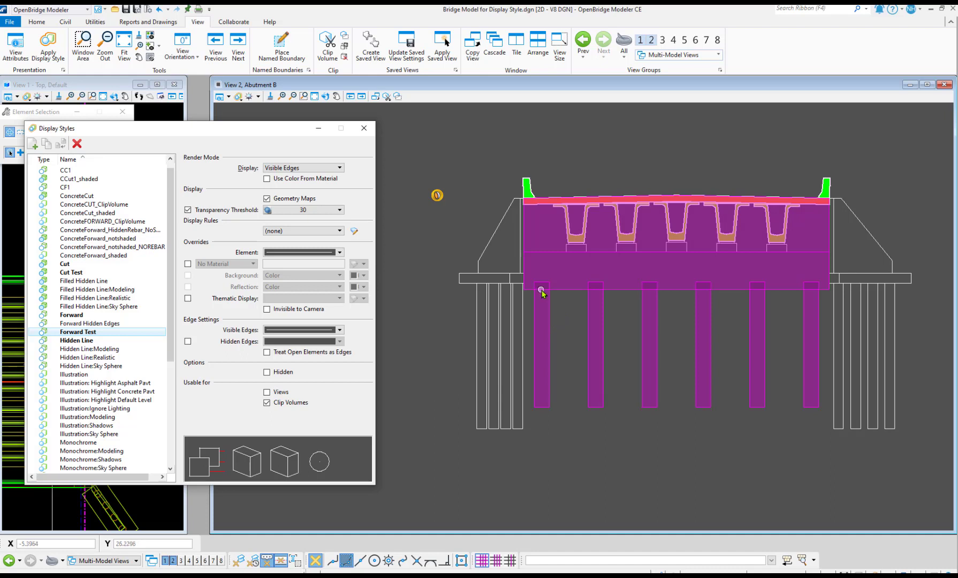
mouse_move(541, 288)
mouse_move(599, 276)
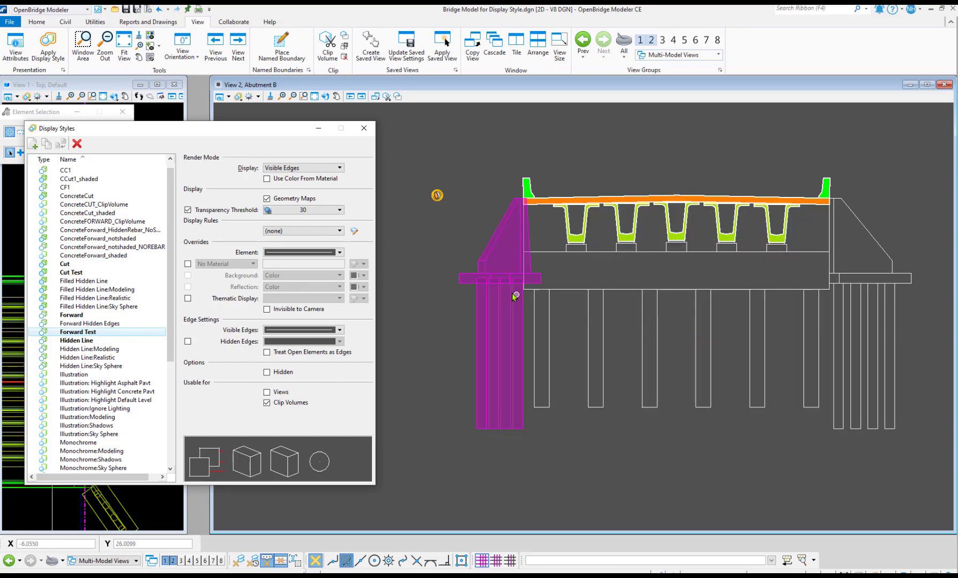
Turn on hidden edges for Forward Test and set their line style to 2
left_click(188, 341)
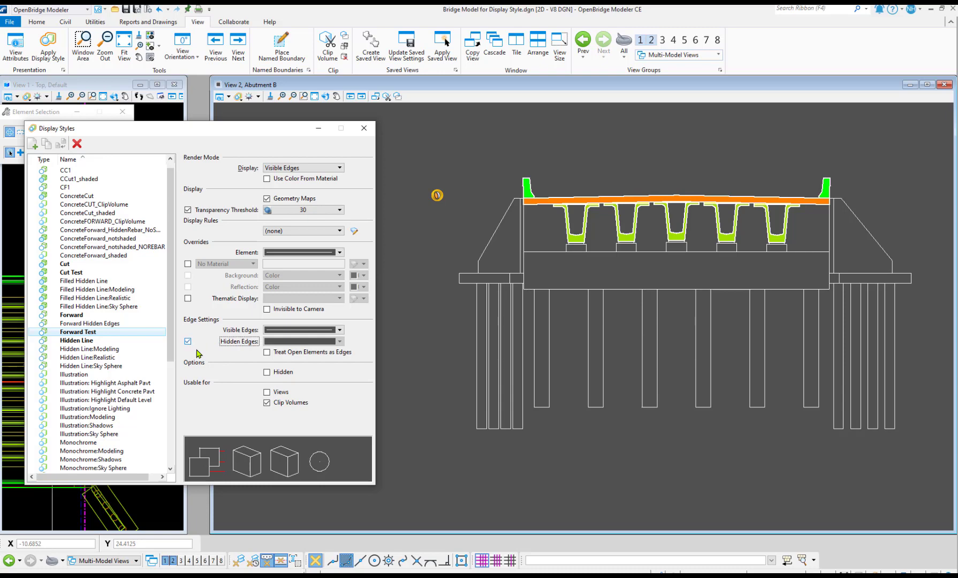
left_click(339, 342)
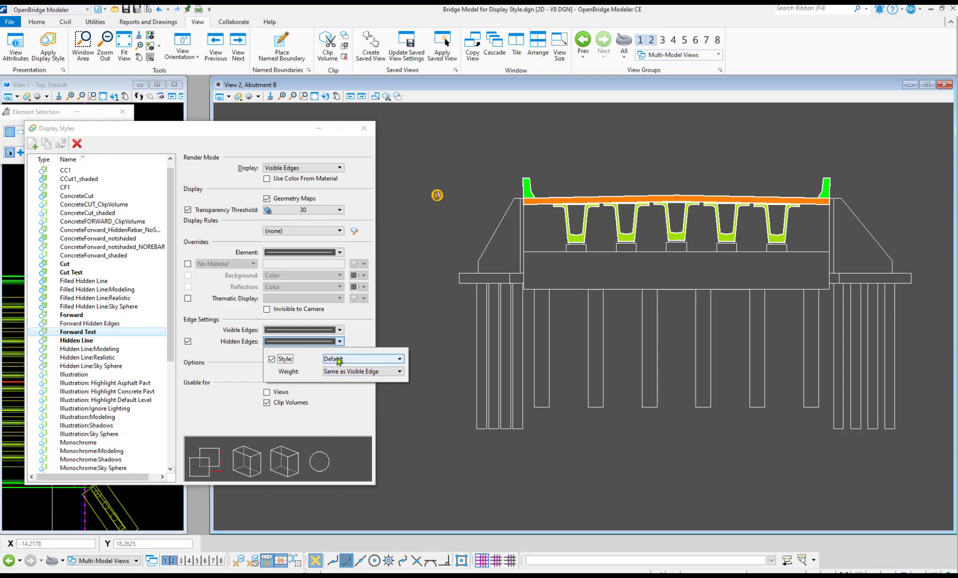
left_click(399, 360)
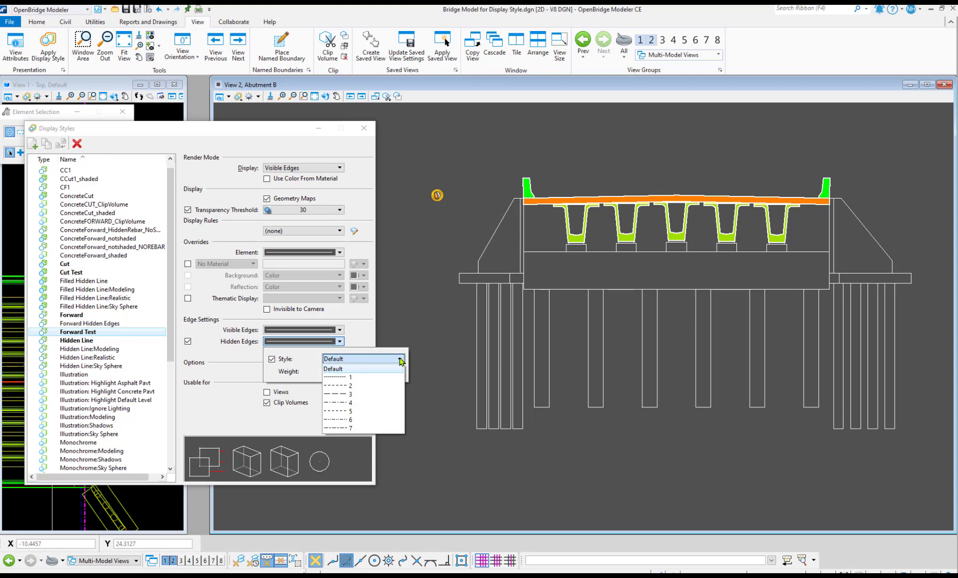
left_click(341, 387)
left_click(366, 441)
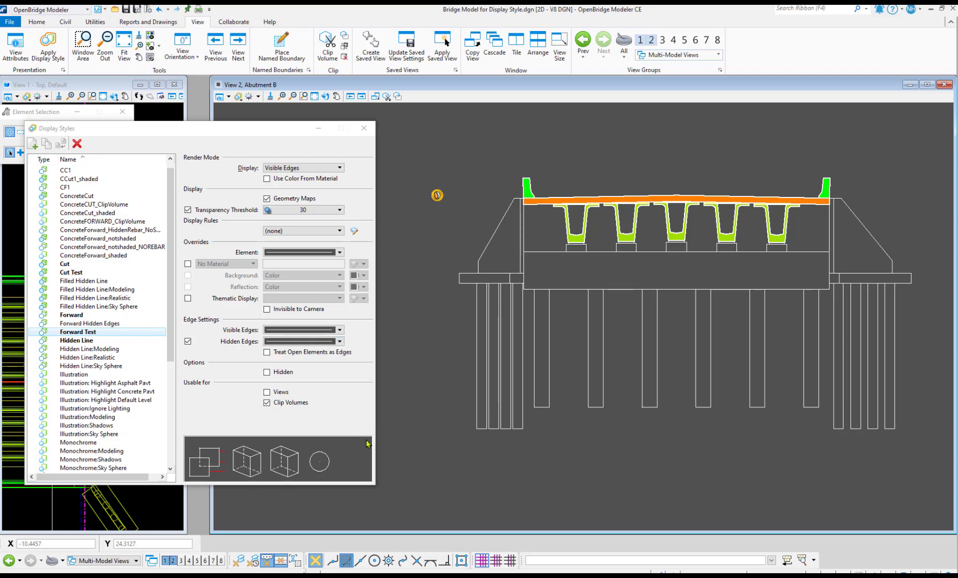
left_click(340, 341)
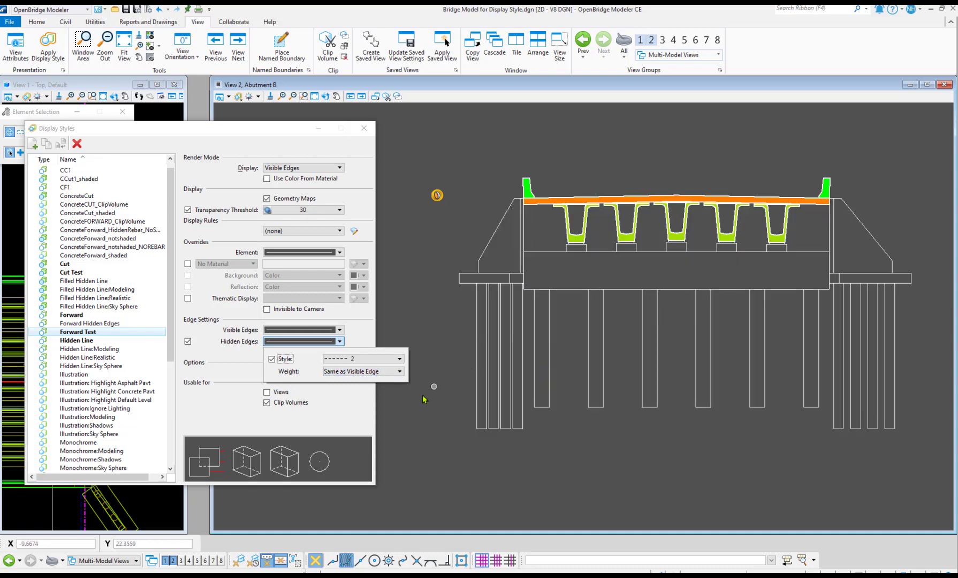
left_click(404, 411)
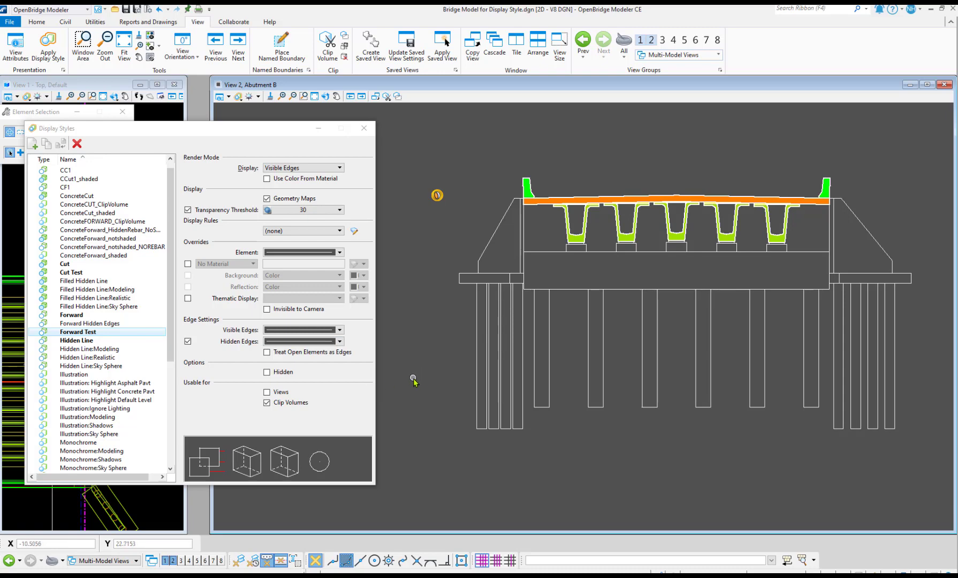
Inspect the hidden edges of the Abutment B wingwalls, footings and piles, and close the display style definitions
scroll(459, 379, "down", 1)
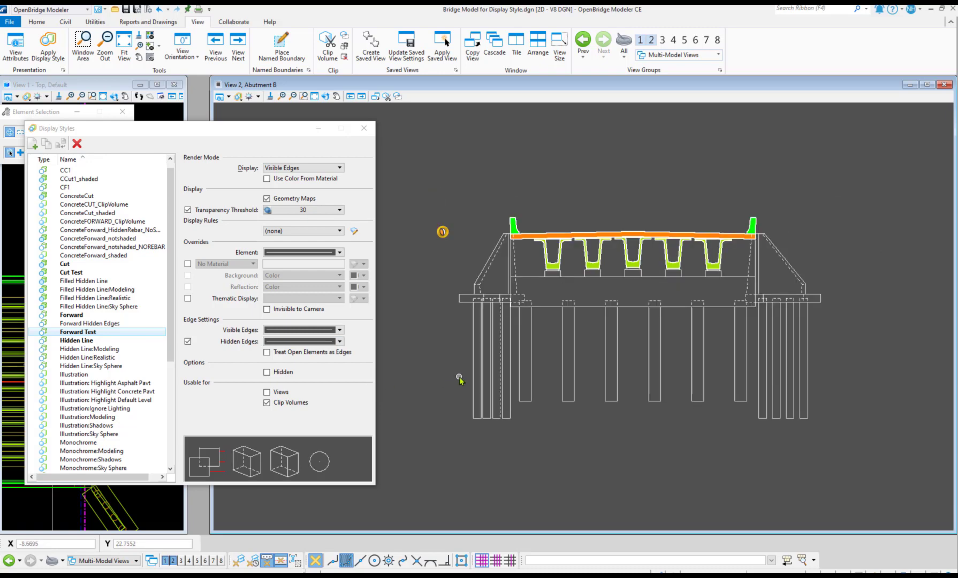
scroll(459, 378, "up", 2)
scroll(459, 379, "down", 1)
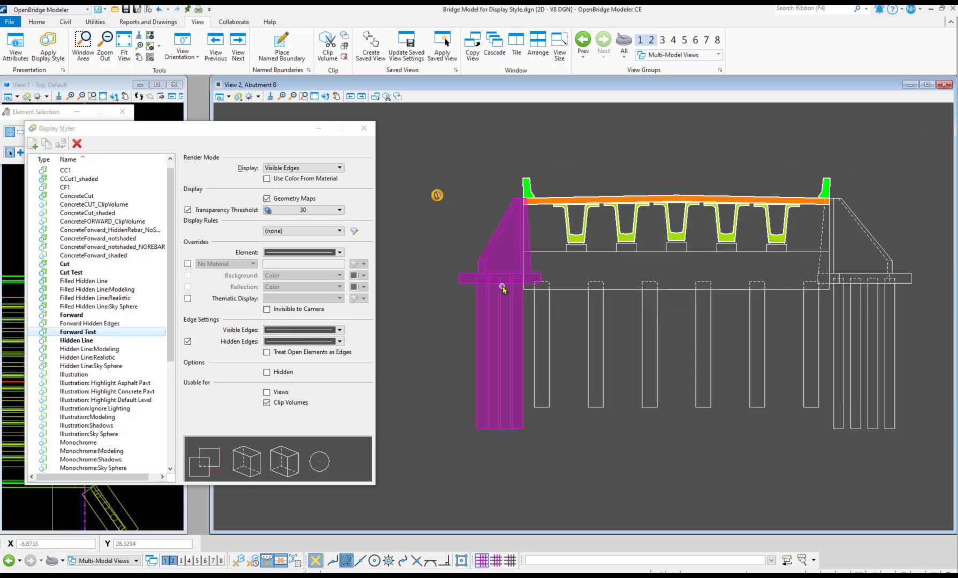
scroll(502, 287, "up", 2)
scroll(471, 276, "up", 4)
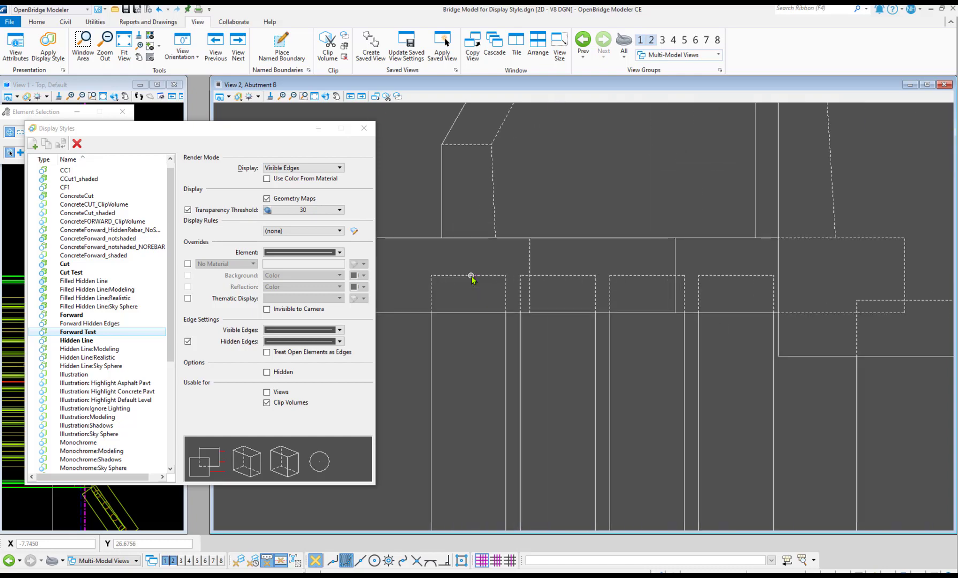
scroll(471, 277, "down", 2)
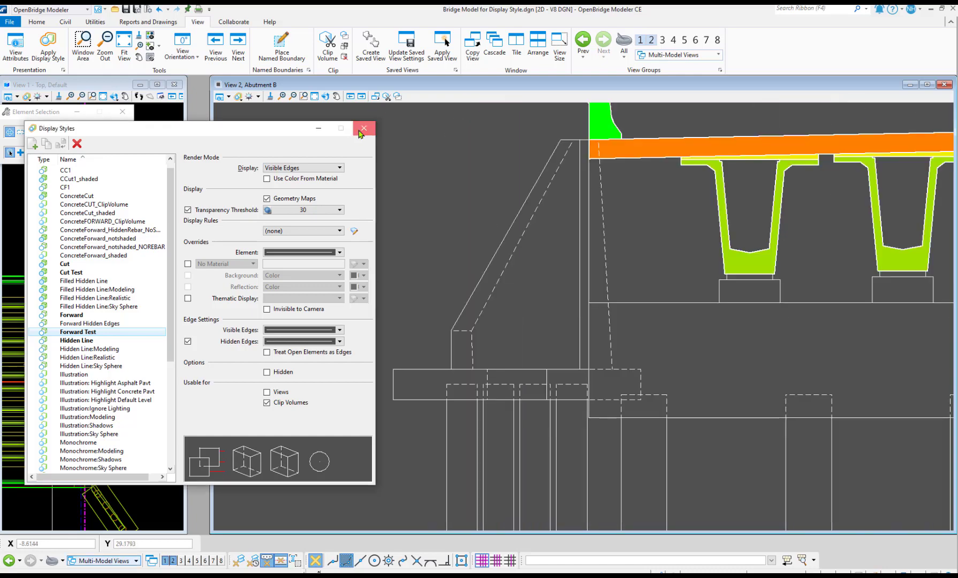
left_click(359, 133)
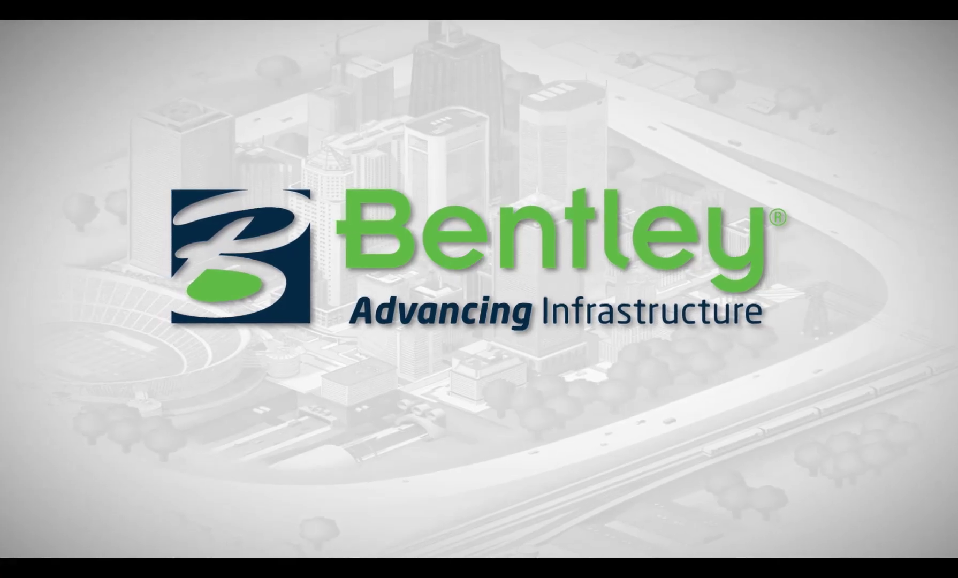